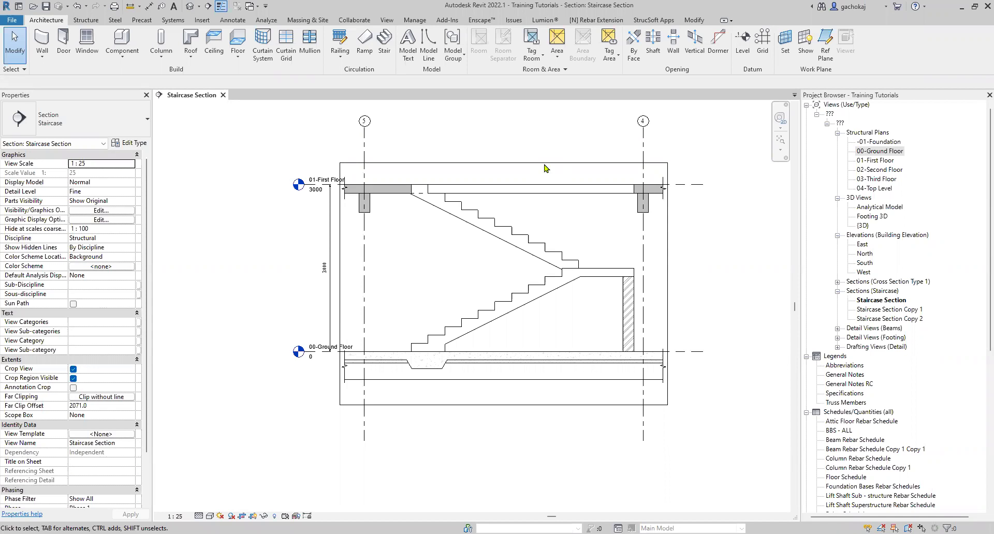
- Examine the staircase section's flights, landing, supporting wall, first-floor slab and thickened ground slab beneath the bottom step
scroll(480, 253, "up", 3)
scroll(506, 277, "down", 5)
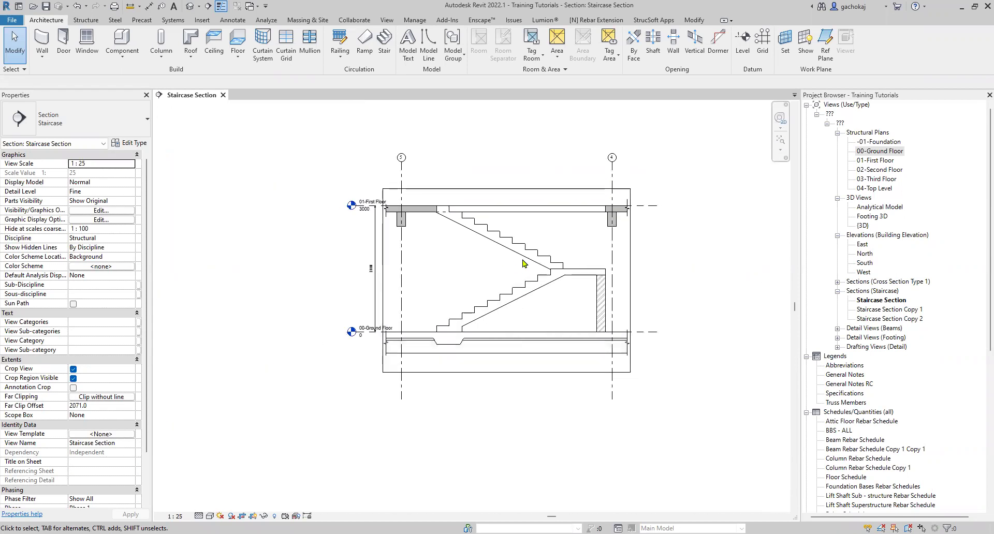
scroll(522, 263, "up", 2)
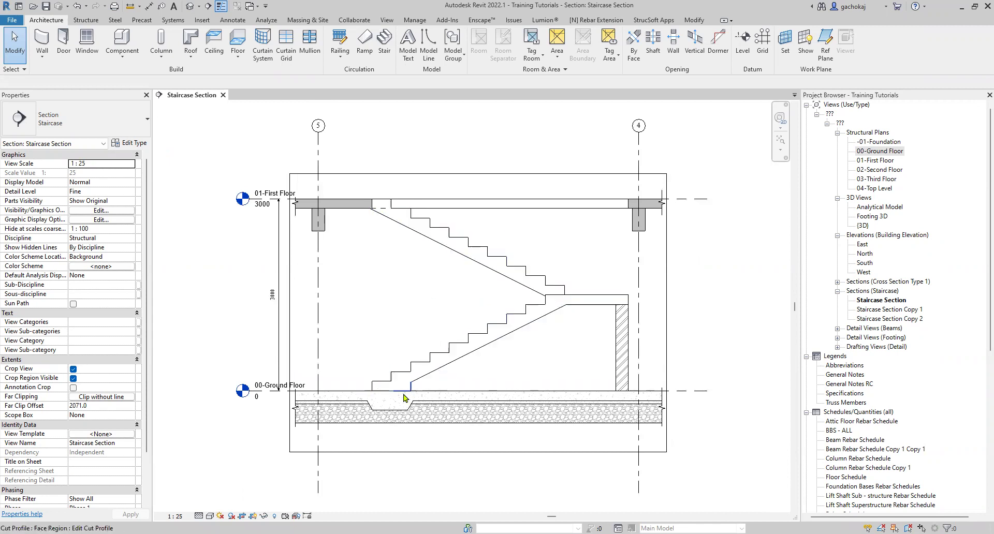
scroll(399, 404, "up", 4)
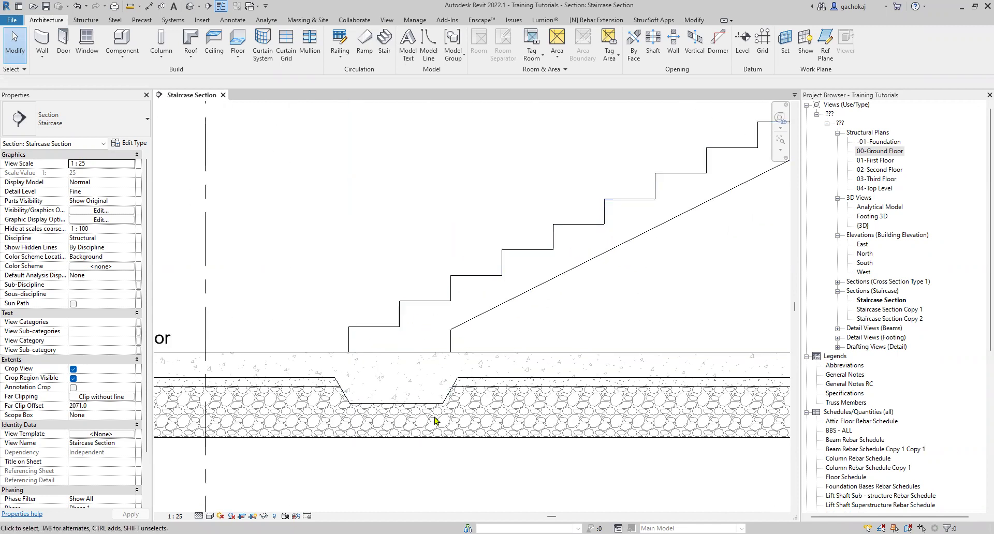
scroll(435, 421, "down", 4)
scroll(401, 146, "up", 3)
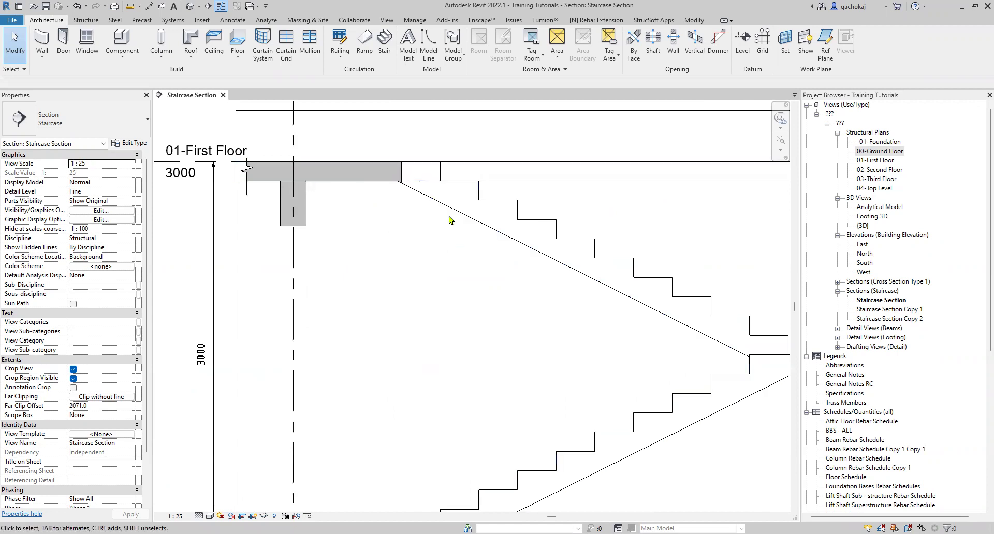
scroll(435, 290, "down", 3)
scroll(409, 393, "up", 4)
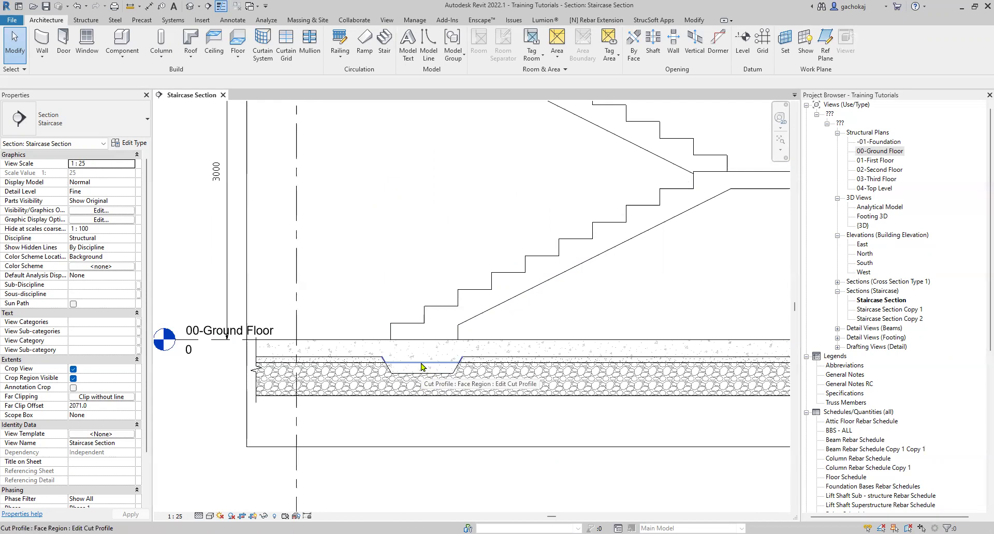
scroll(426, 360, "up", 2)
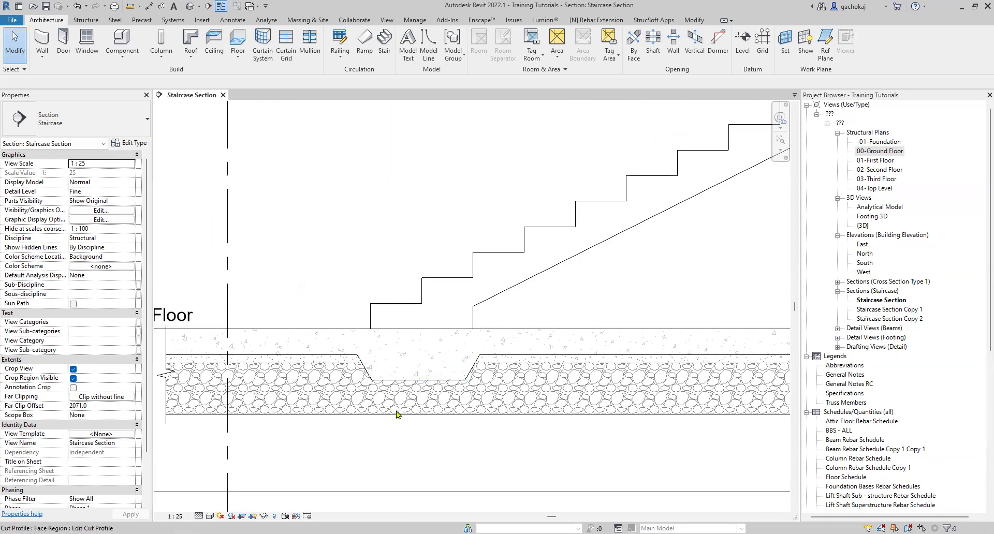
scroll(422, 267, "down", 4)
scroll(406, 215, "up", 2)
scroll(406, 214, "down", 2)
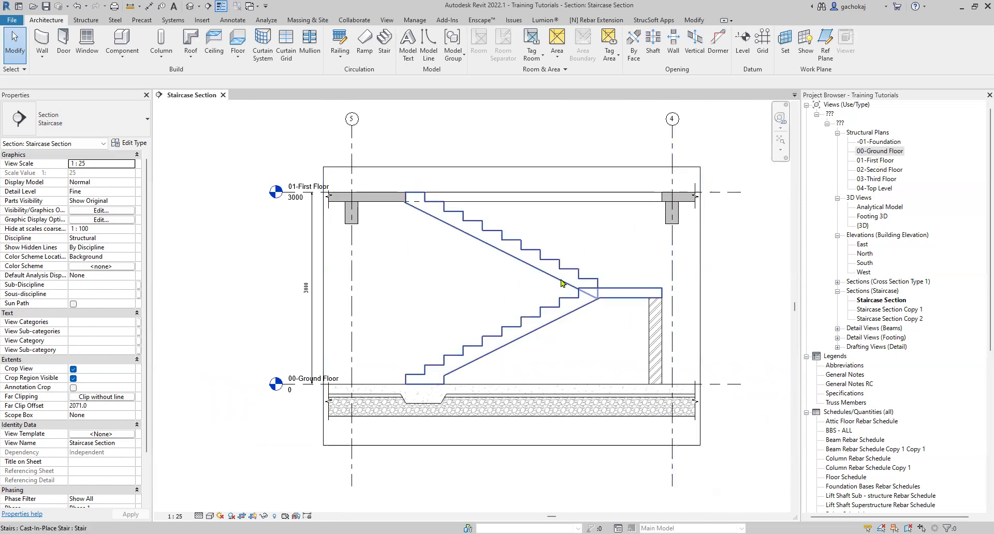
scroll(610, 291, "up", 4)
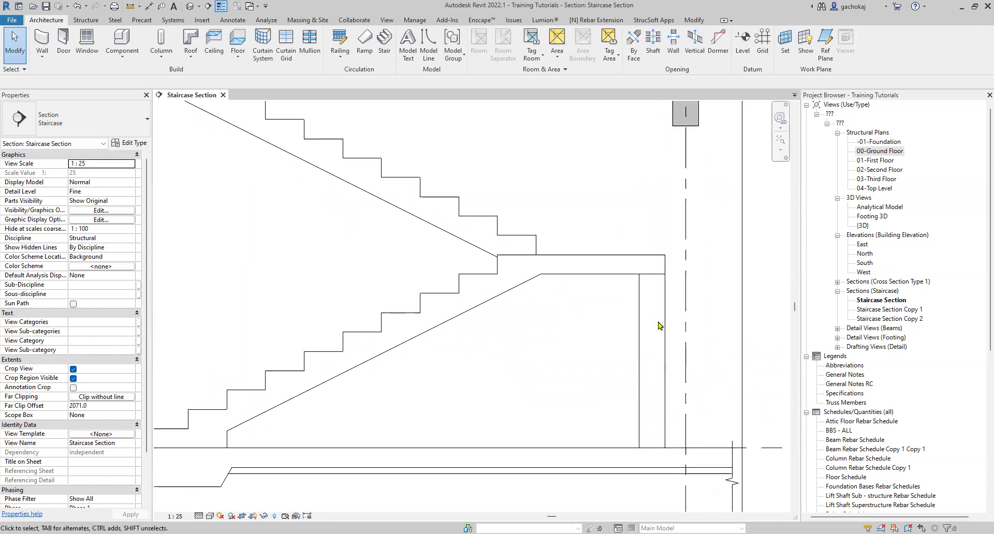
scroll(607, 332, "down", 2)
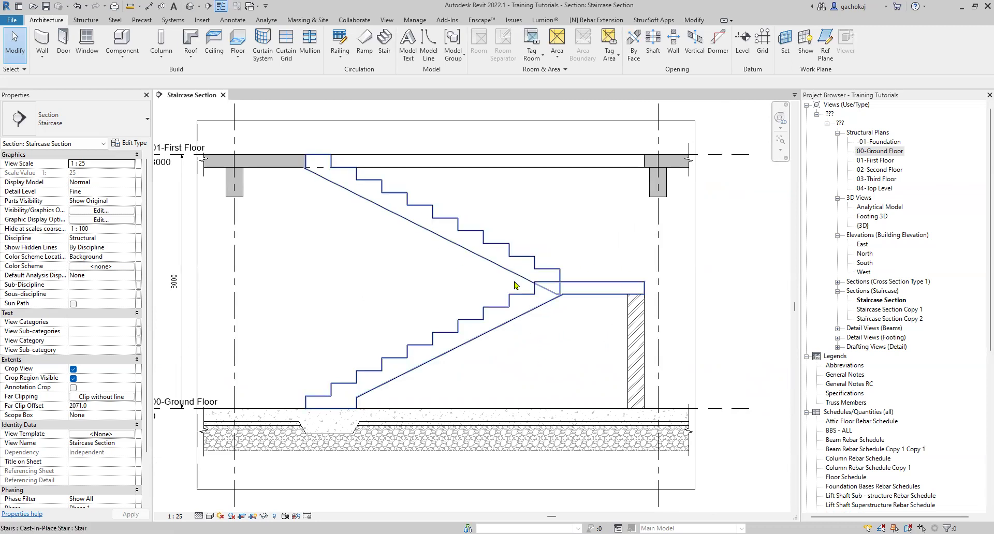
scroll(494, 315, "down", 2)
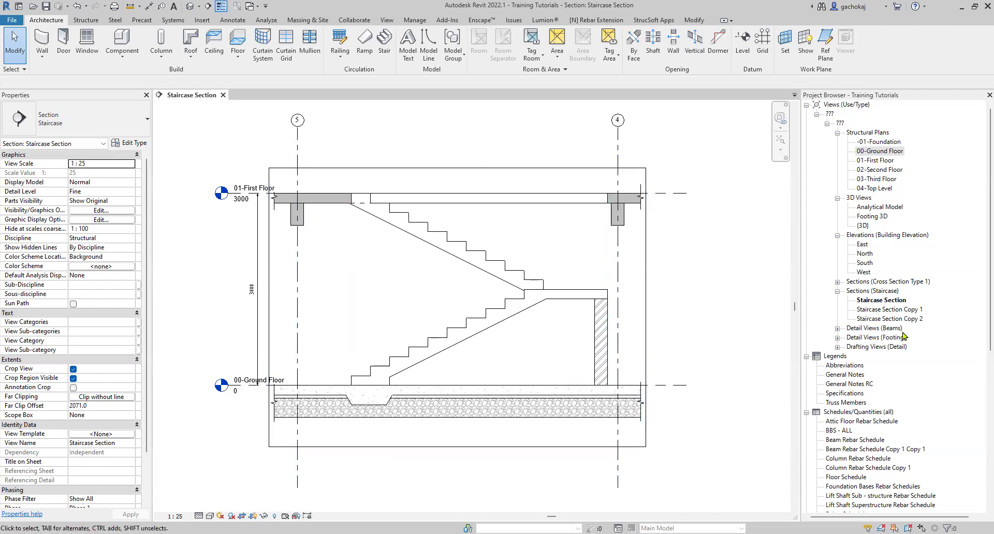
- Inspect the lower flight in Staircase Section Copy 1 and the upper flight in Staircase Section Copy 2, and return to Staircase Section
double_click(894, 309)
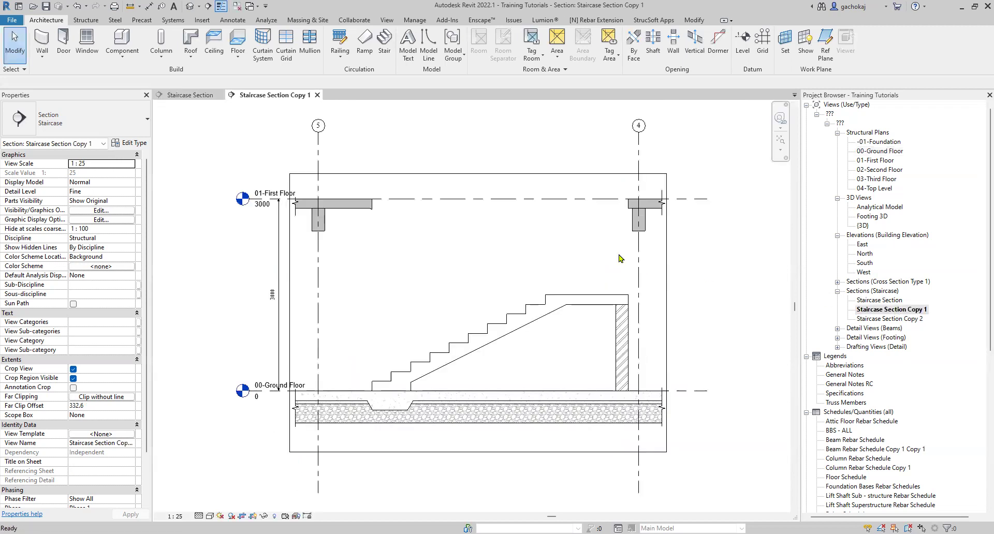
left_click(517, 330)
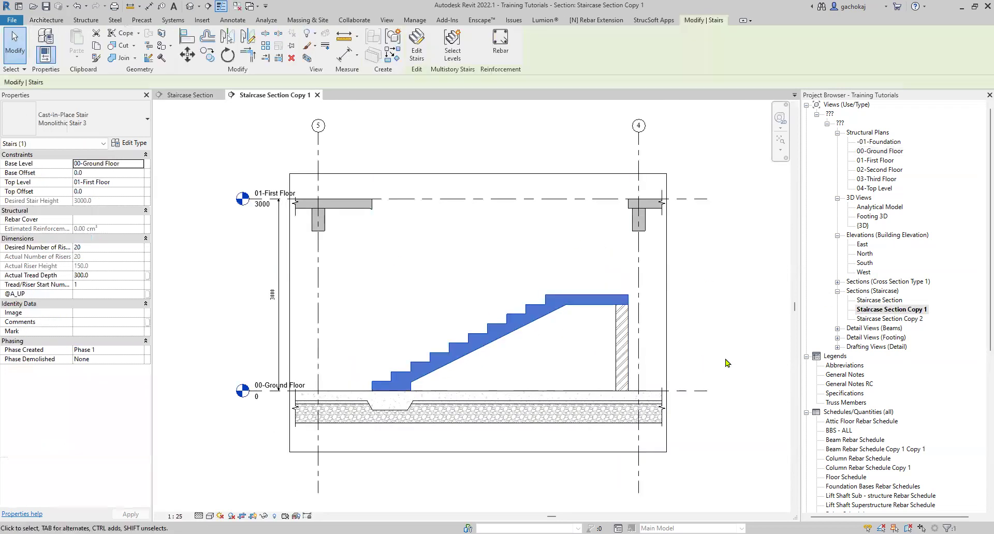
left_click(729, 343)
double_click(908, 320)
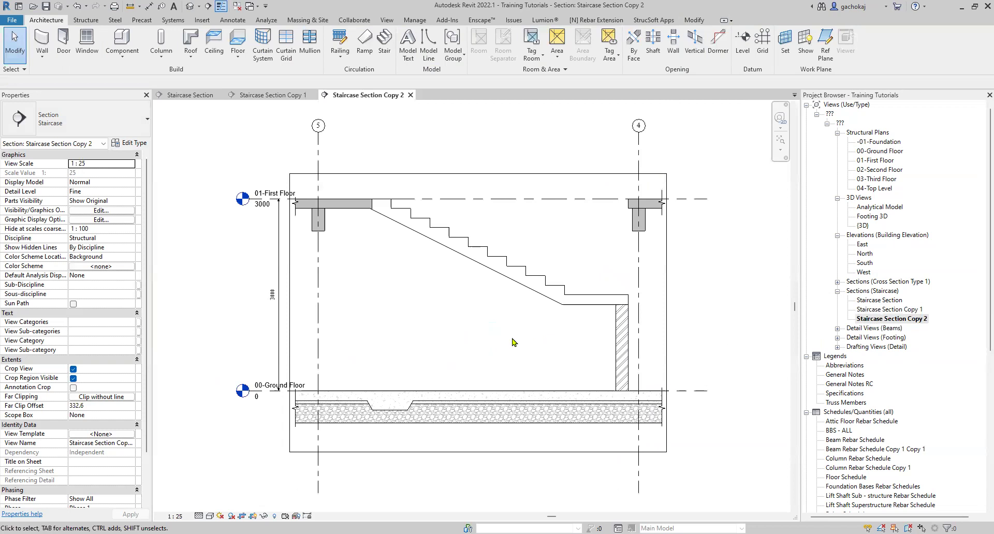
left_click(497, 264)
left_click(707, 343)
double_click(889, 300)
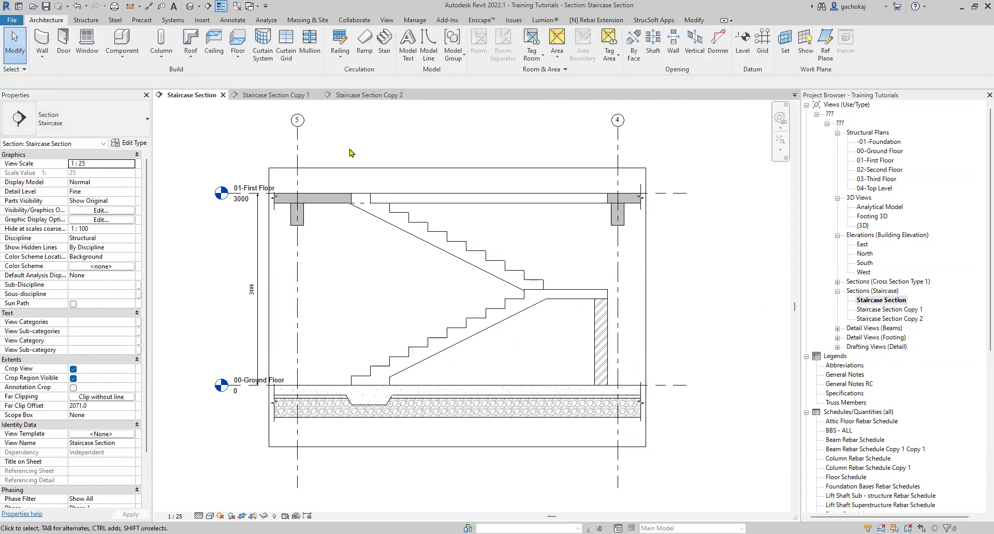
left_click(489, 240)
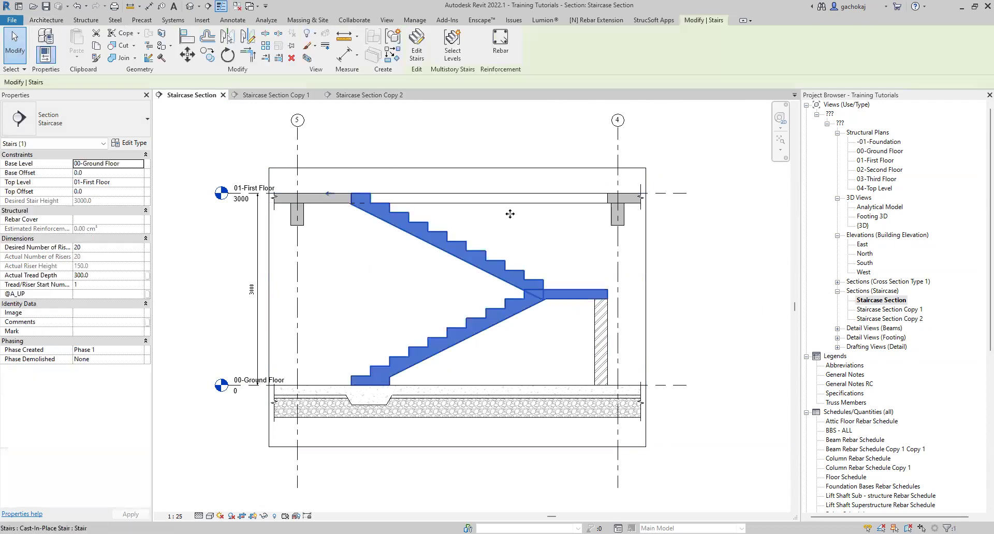
left_click(501, 46)
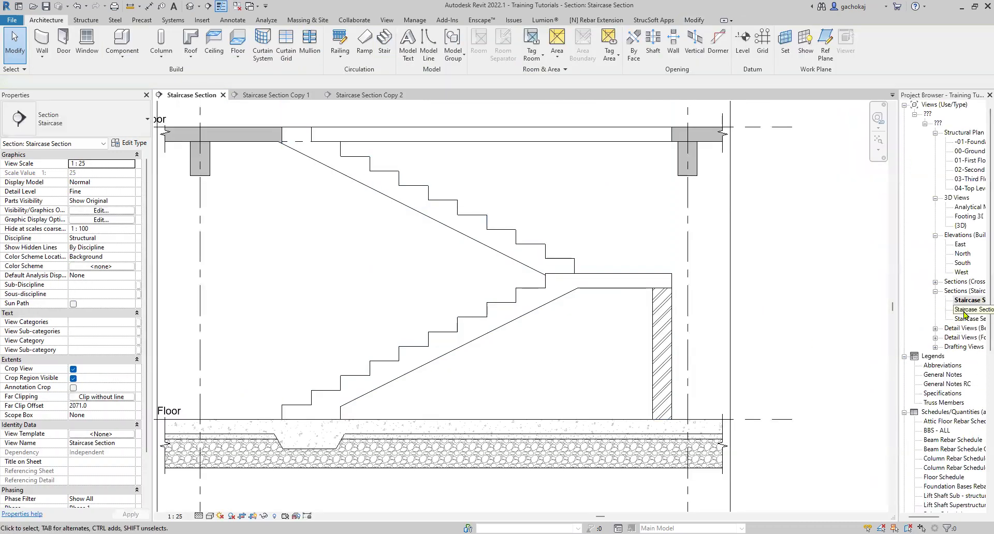
scroll(673, 312, "down", 2)
scroll(447, 296, "up", 1)
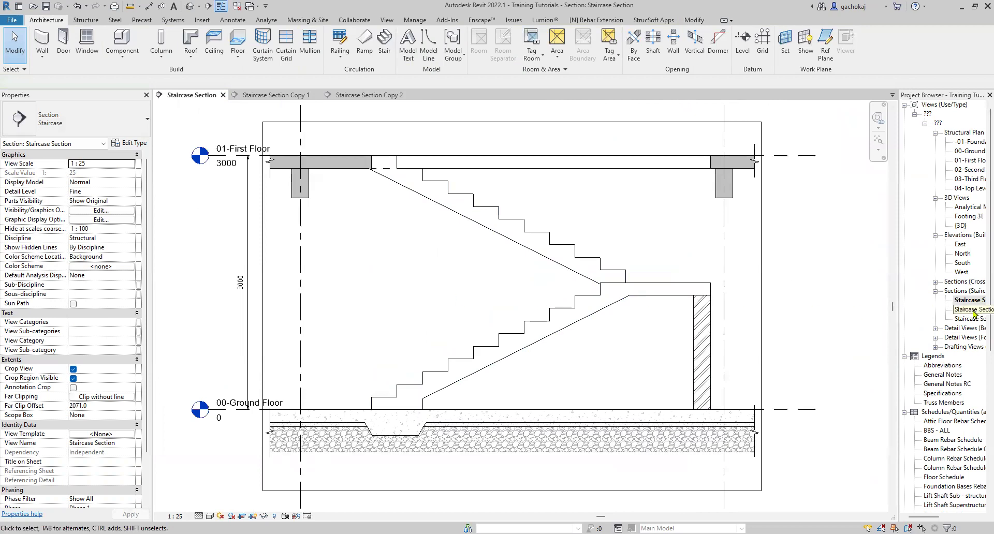
- Widen the project browser and compare which flight is cut in Staircase Section Copy 1 and Copy 2, ending in Staircase Section
left_click_drag(900, 298, 761, 298)
double_click(844, 309)
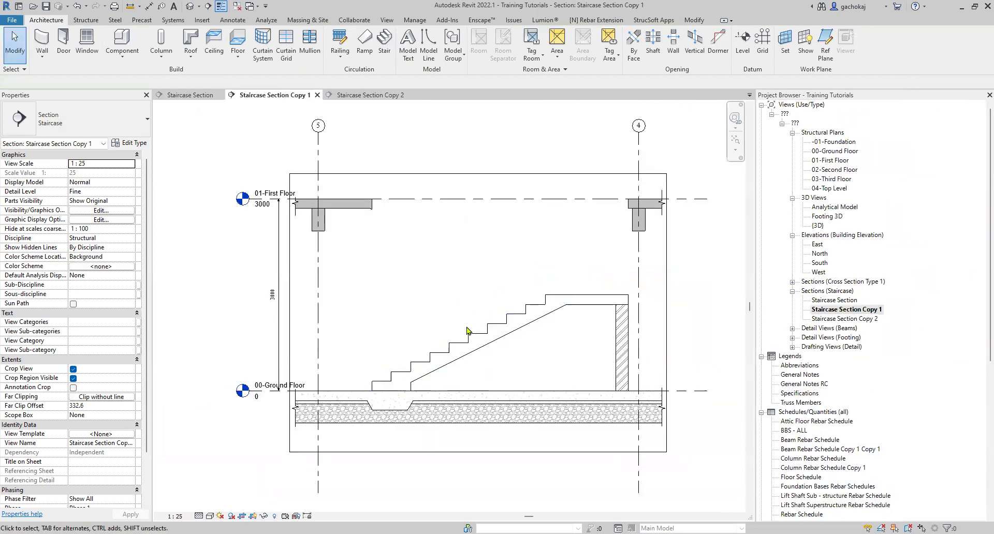
left_click(483, 332)
left_click(675, 365)
double_click(845, 319)
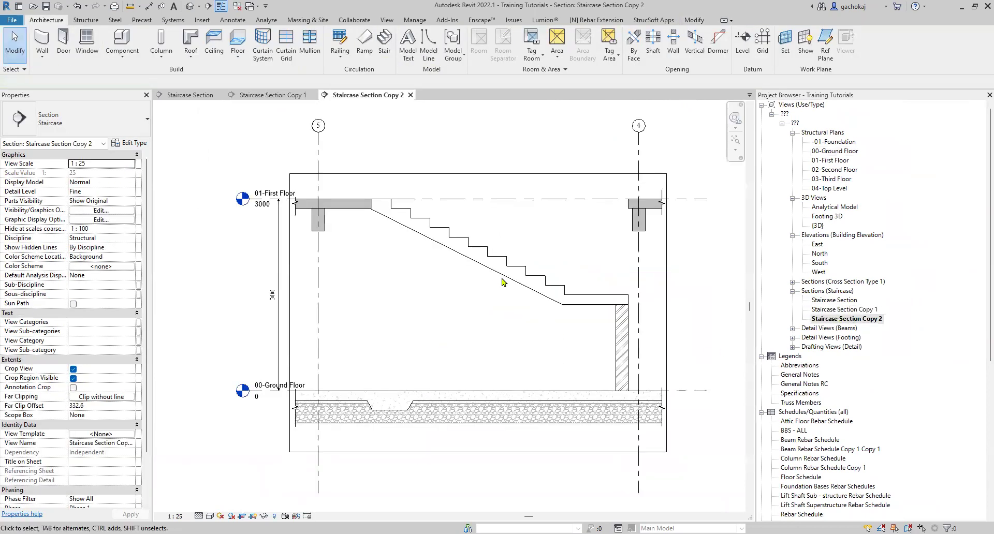
left_click(538, 284)
left_click(567, 345)
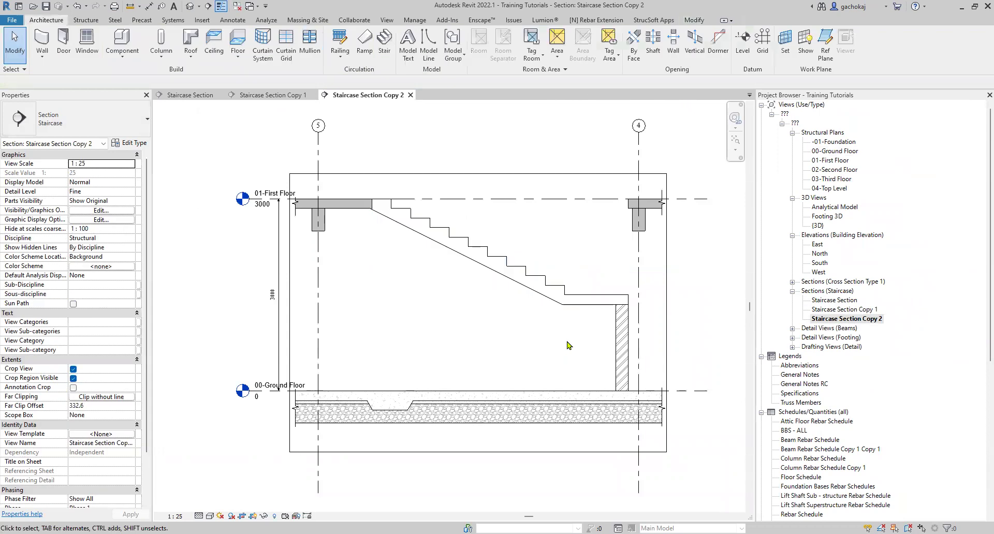
double_click(841, 302)
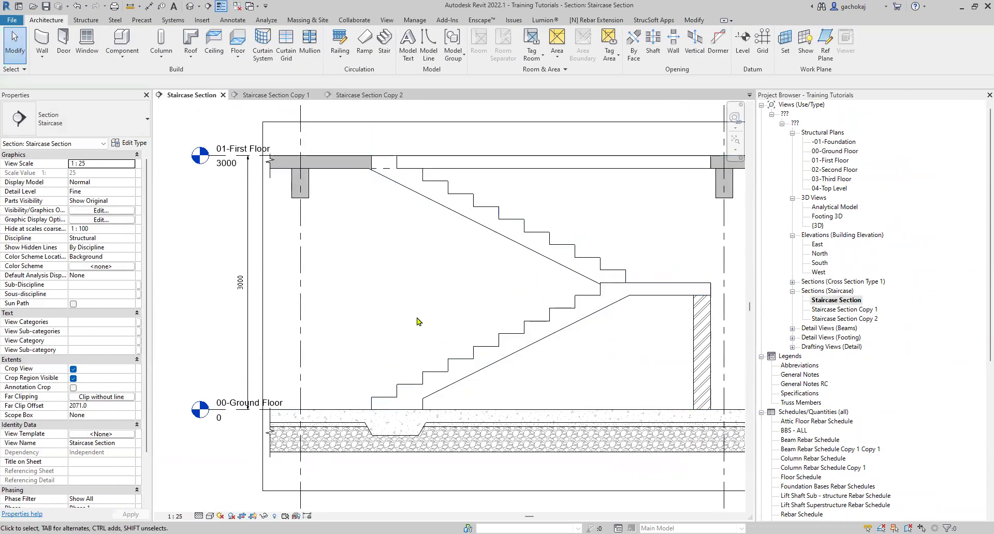
scroll(407, 303, "down", 2)
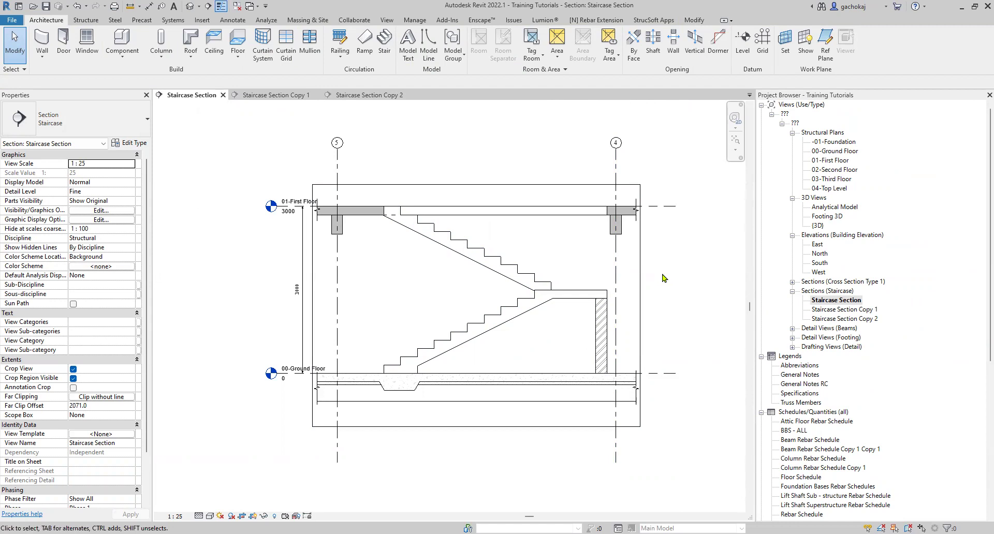
- Open Staircase Section Copy 1 and begin a sketched rebar with the cast-in-place stair as its host
double_click(844, 310)
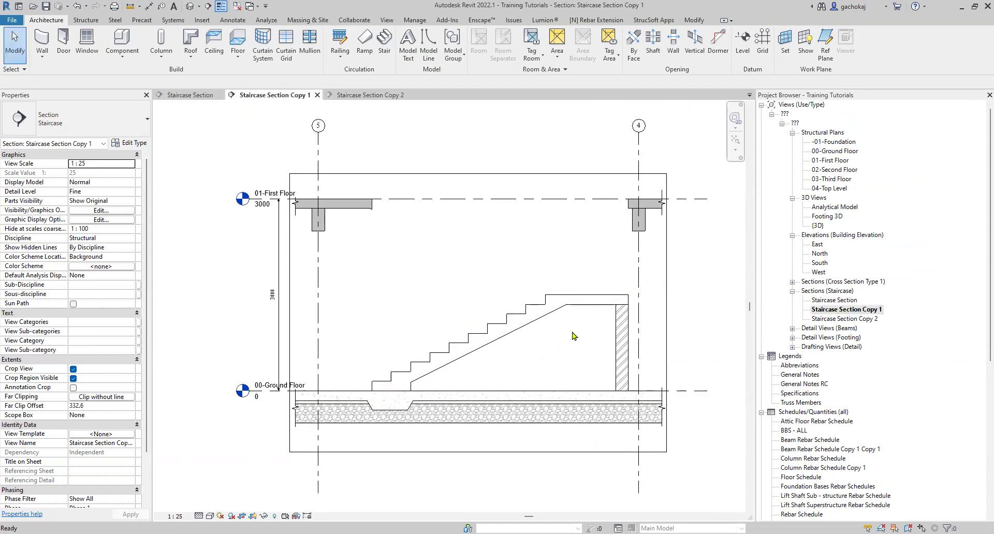
scroll(512, 272, "down", 2)
scroll(404, 336, "up", 5)
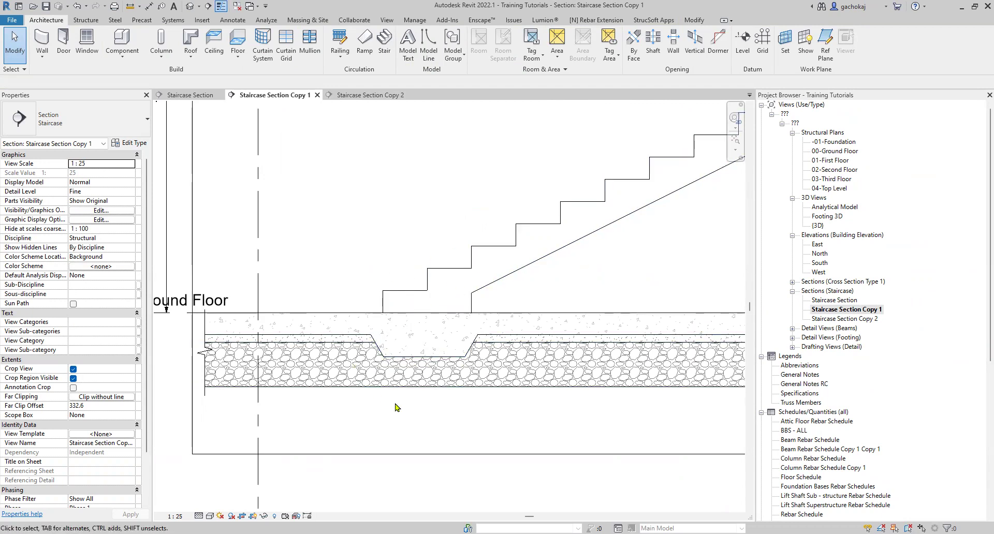
scroll(396, 406, "down", 2)
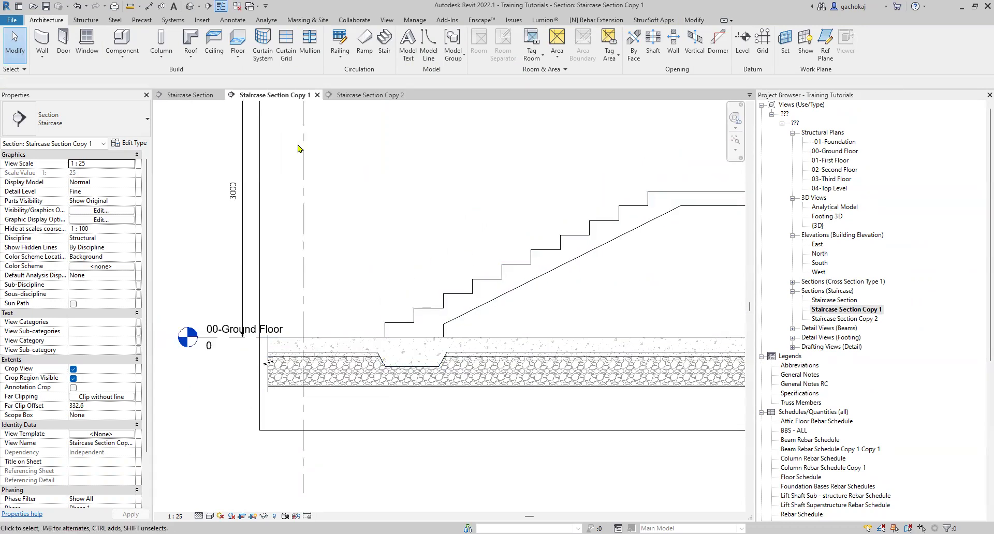
left_click(530, 254)
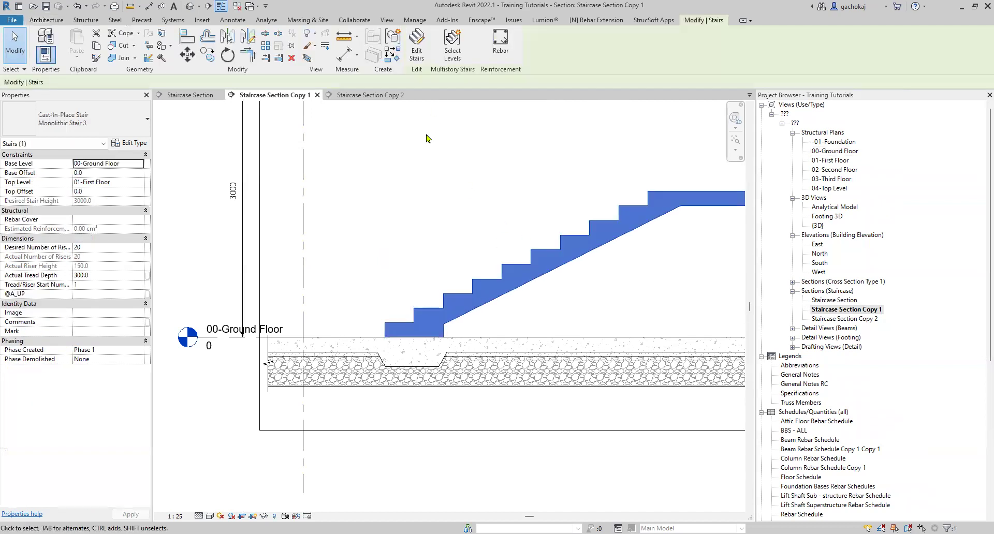
left_click(494, 50)
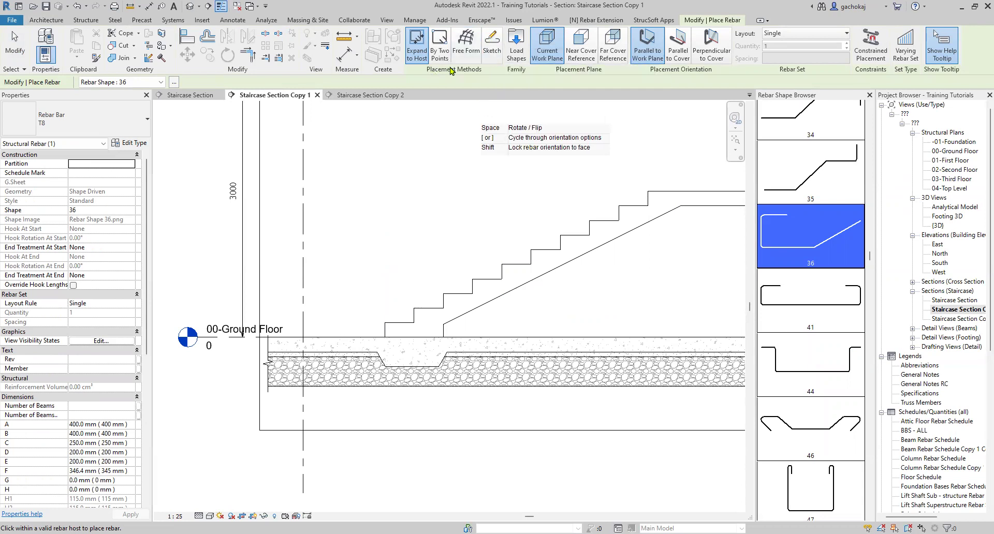
left_click(491, 42)
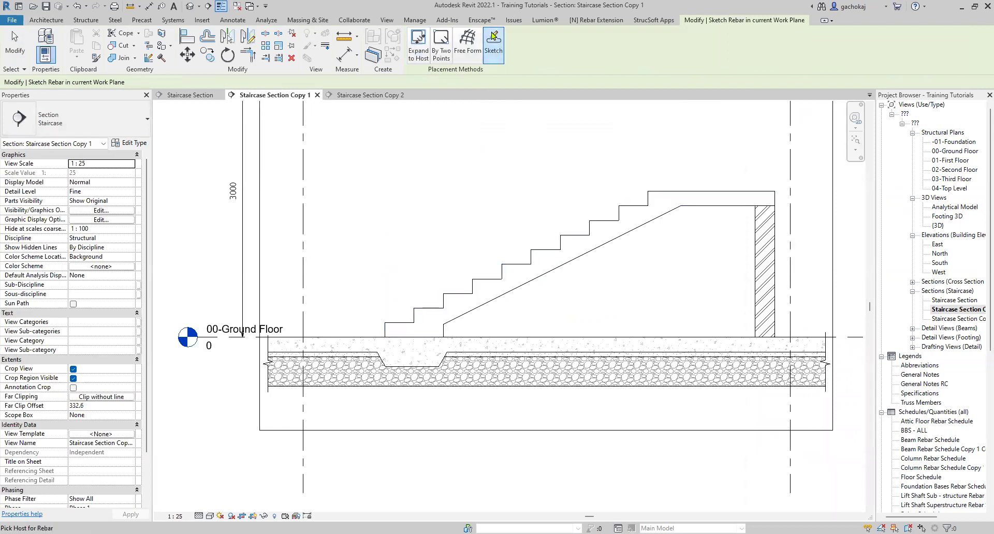
left_click(512, 266)
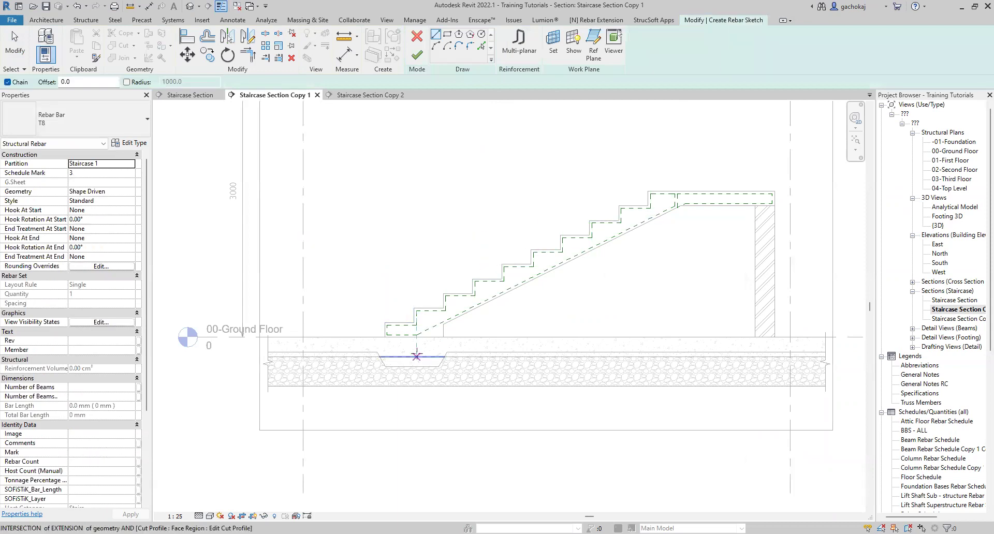
- Set the sketched bar's type to T10 and its partition to Staircase
scroll(393, 350, "up", 2)
scroll(394, 349, "up", 2)
scroll(456, 264, "down", 3)
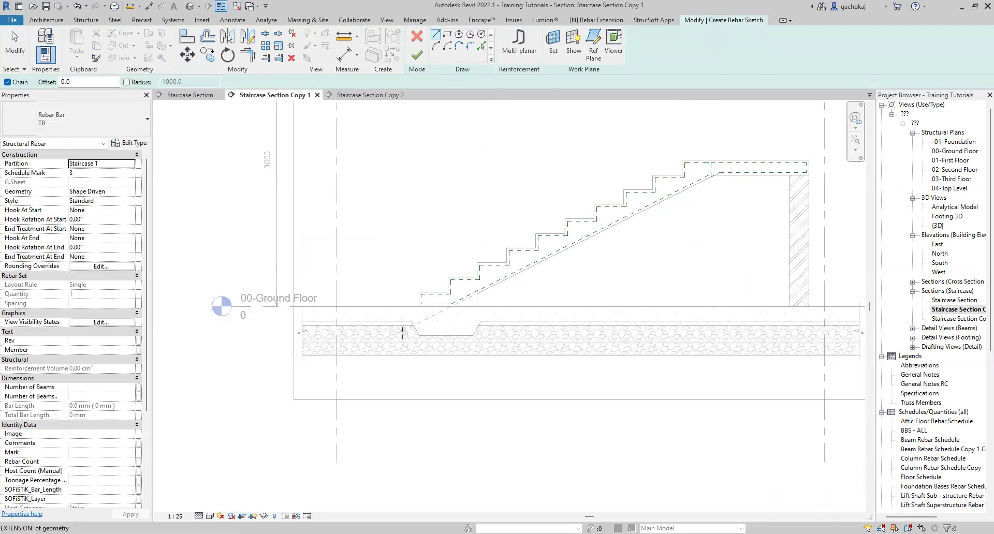
scroll(464, 299, "up", 2)
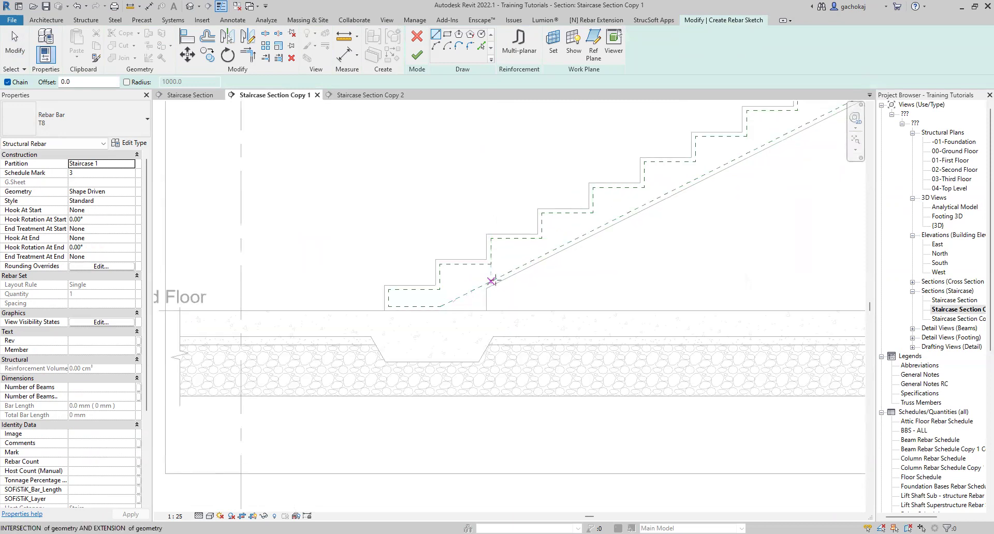
left_click(428, 307)
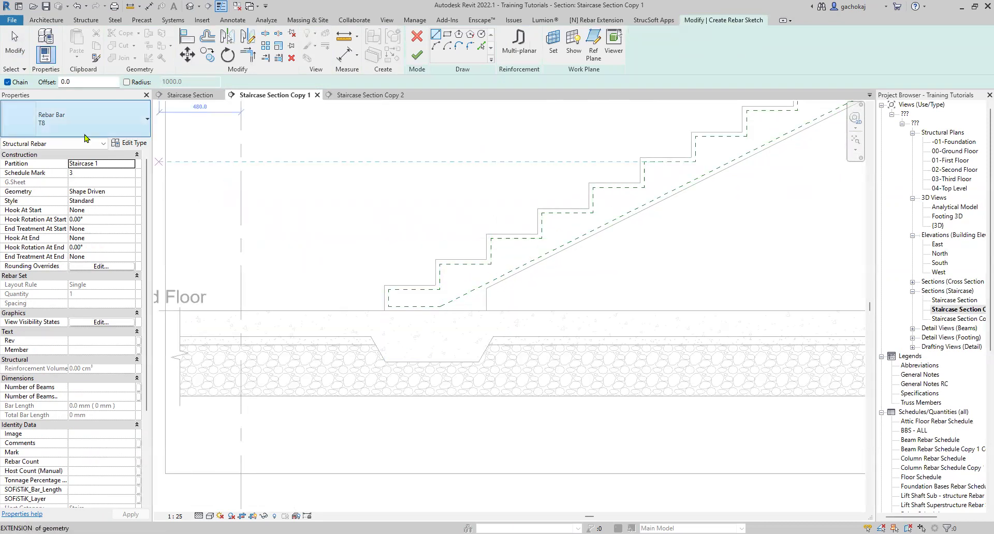
left_click(114, 119)
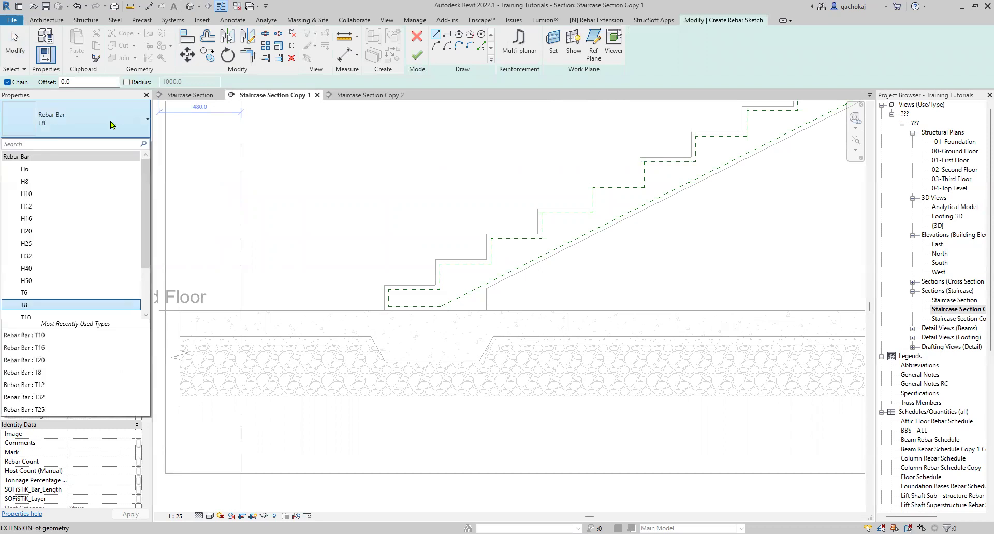
left_click(31, 268)
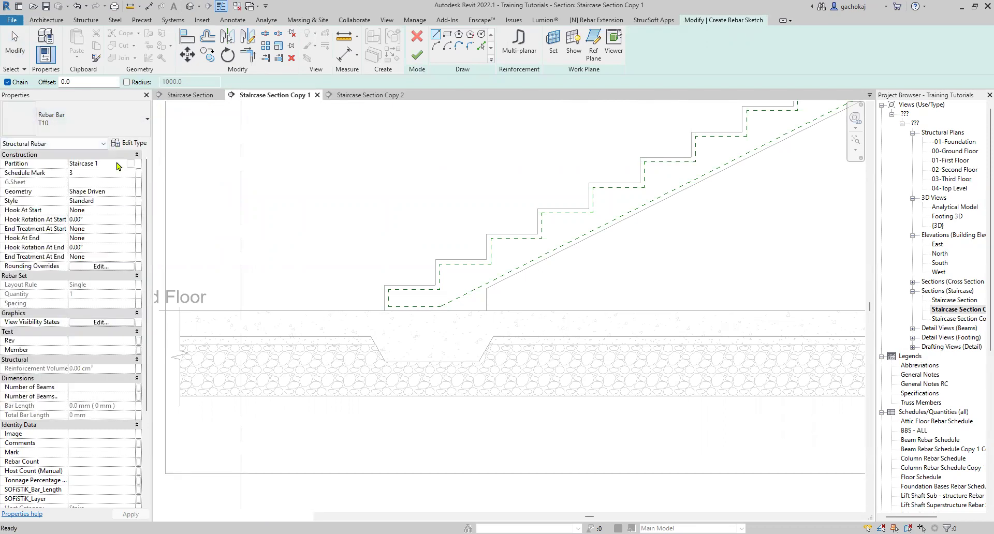
left_click(116, 163)
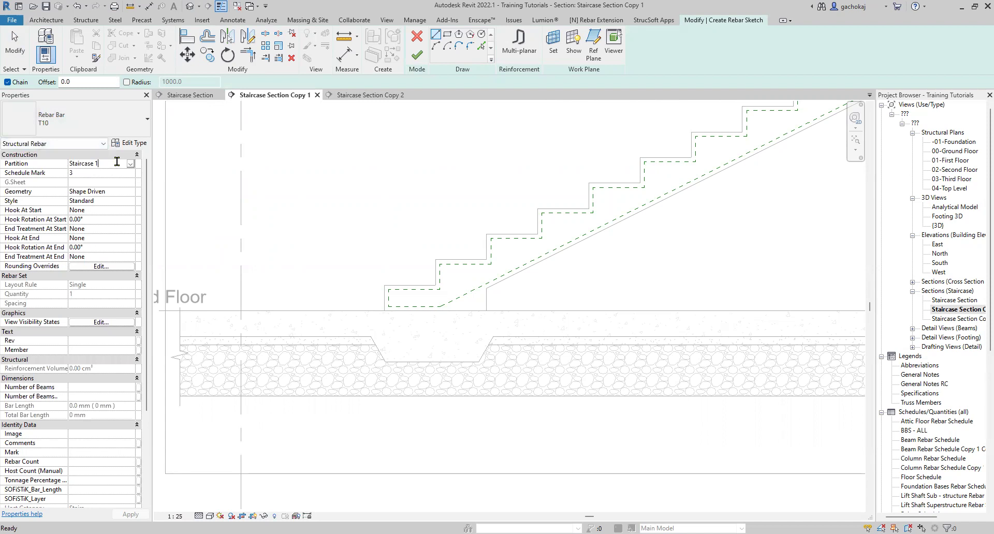
key("BackSpace")
key("BackSpace")
key("Return")
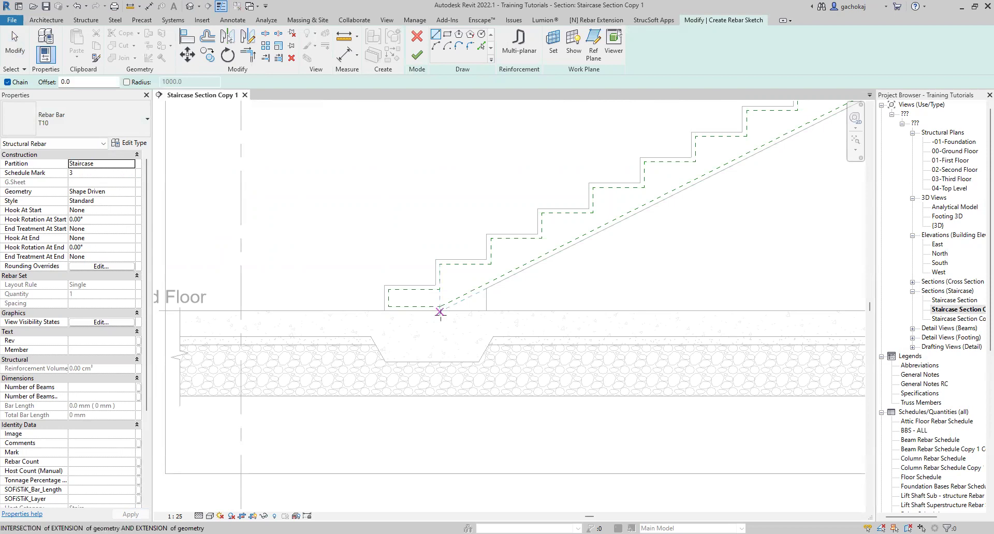
- Sketch a sloped rebar line joining two adjacent inner corners of the cover outline at the lower steps of the flight
scroll(401, 323, "up", 1)
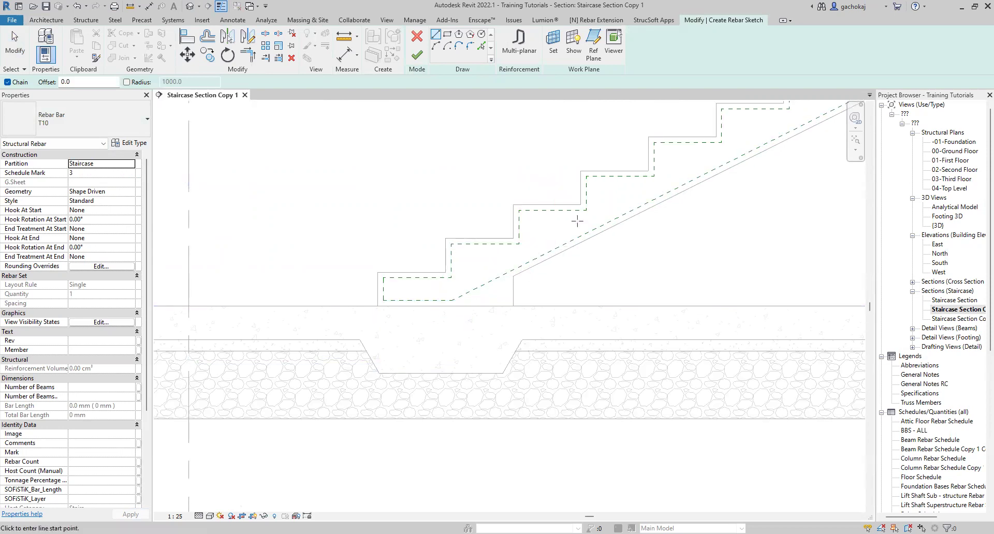
scroll(576, 221, "up", 1)
left_click(588, 207)
left_click(500, 251)
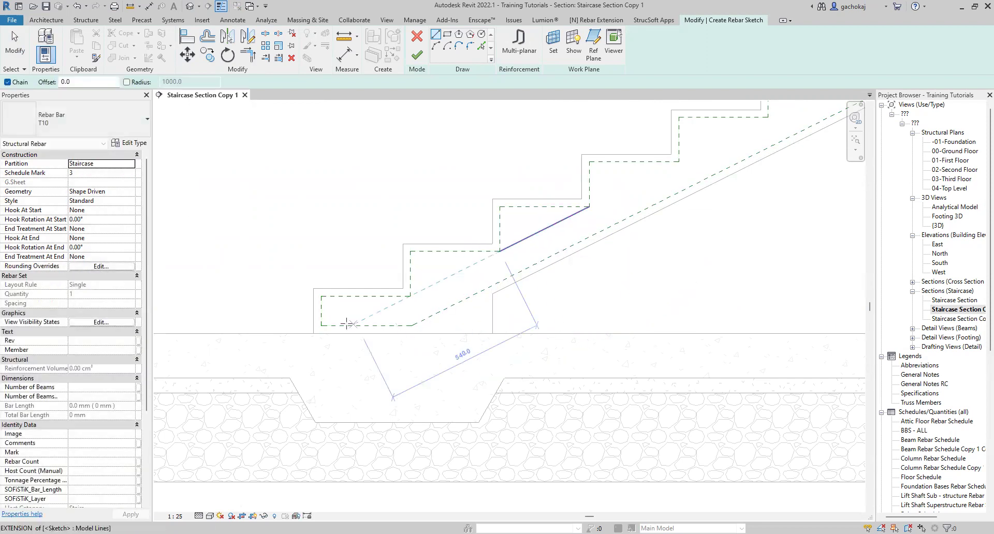
key("Escape")
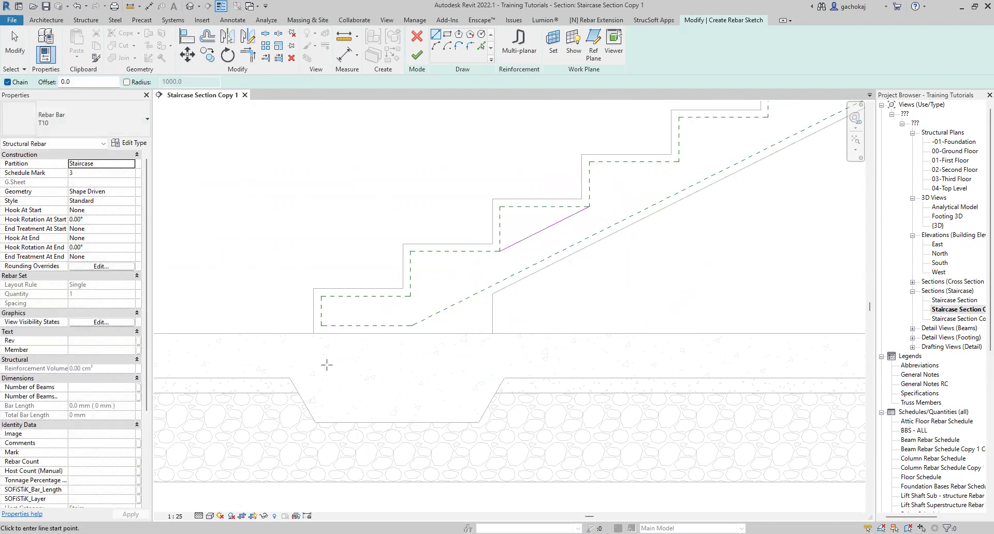
- Sketch a vertical bar leg from the first step's front cover down into the slab thickening, continuing horizontally along its base
left_click(321, 311)
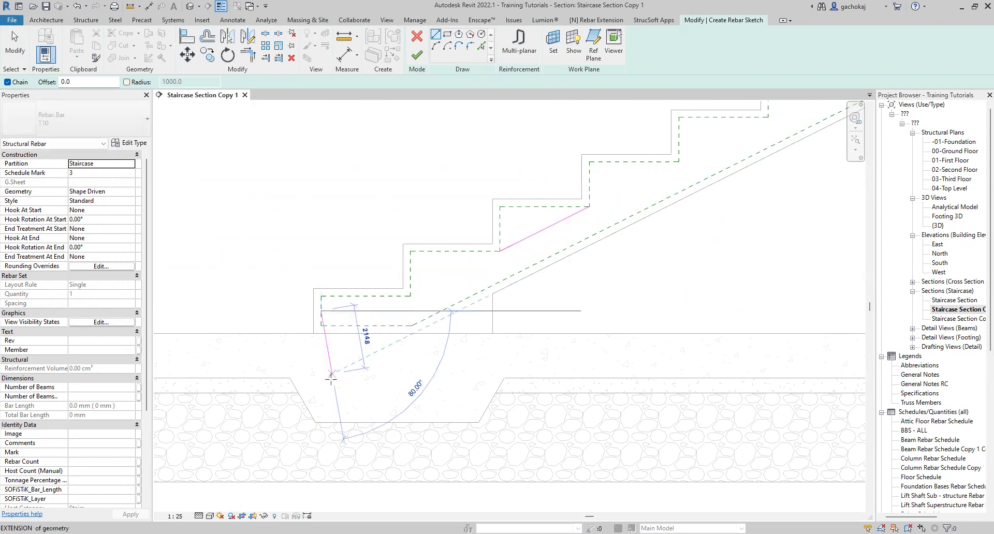
left_click(320, 406)
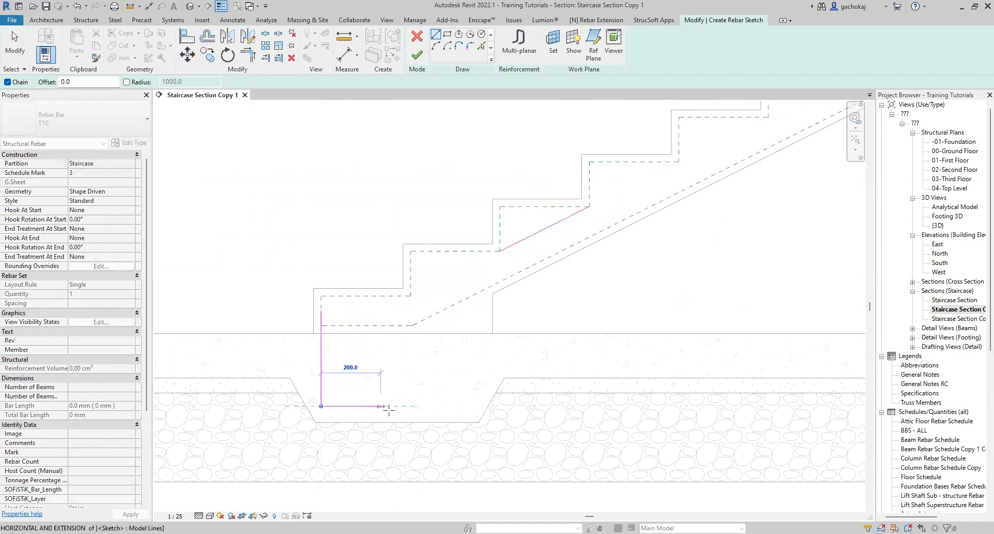
left_click(470, 406)
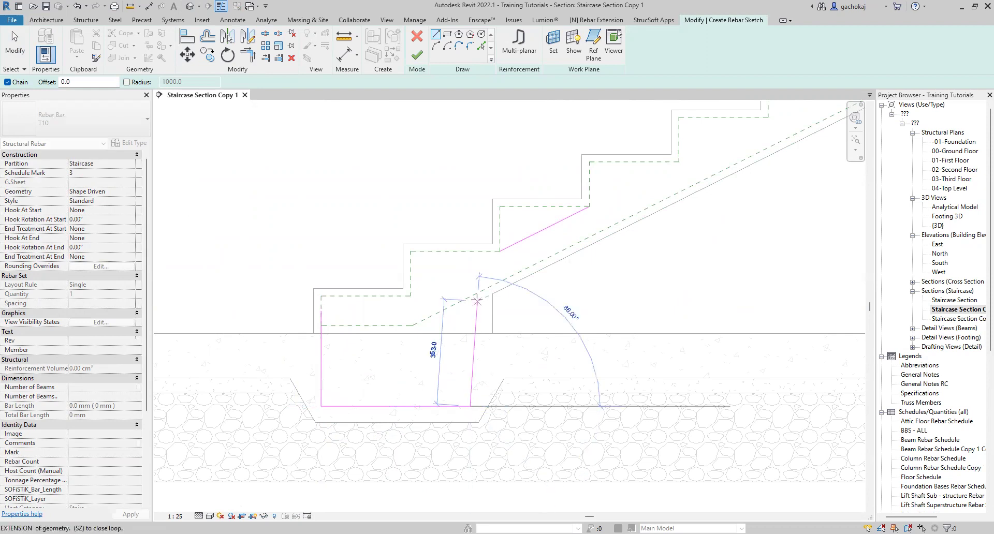
key("Escape")
key("Escape")
- Sketch a vertical leg about 440 mm high rising from the far end of the horizontal base line
key("l")
key("i")
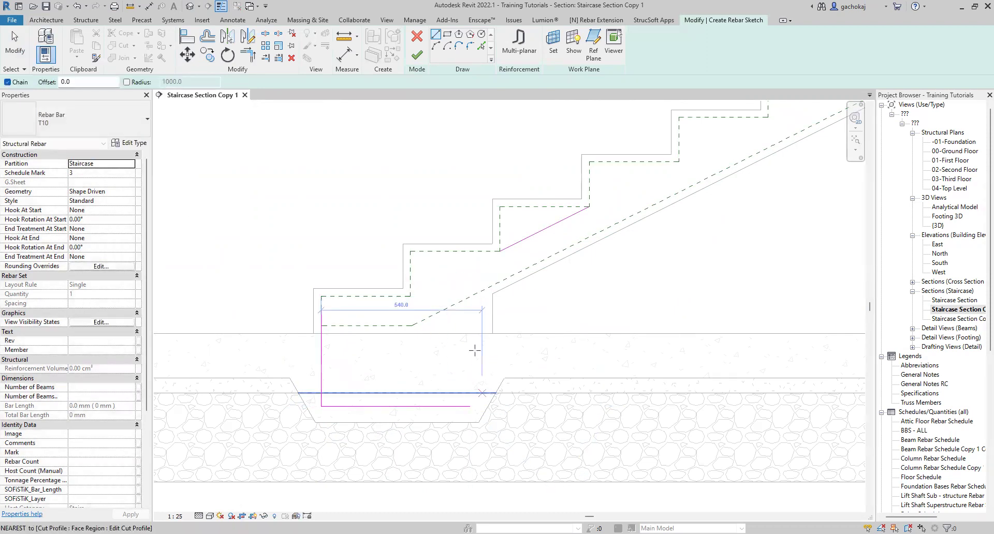
left_click(482, 271)
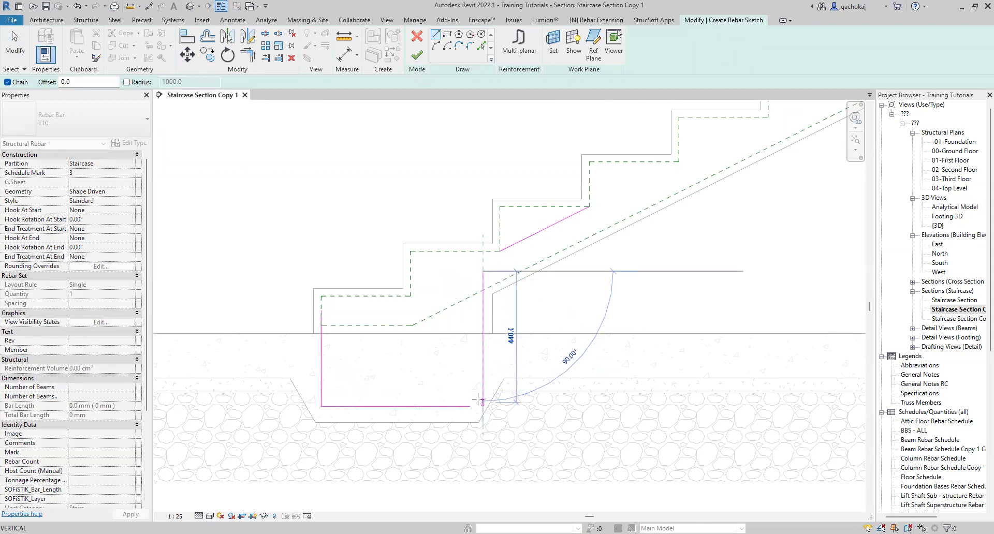
key("Escape")
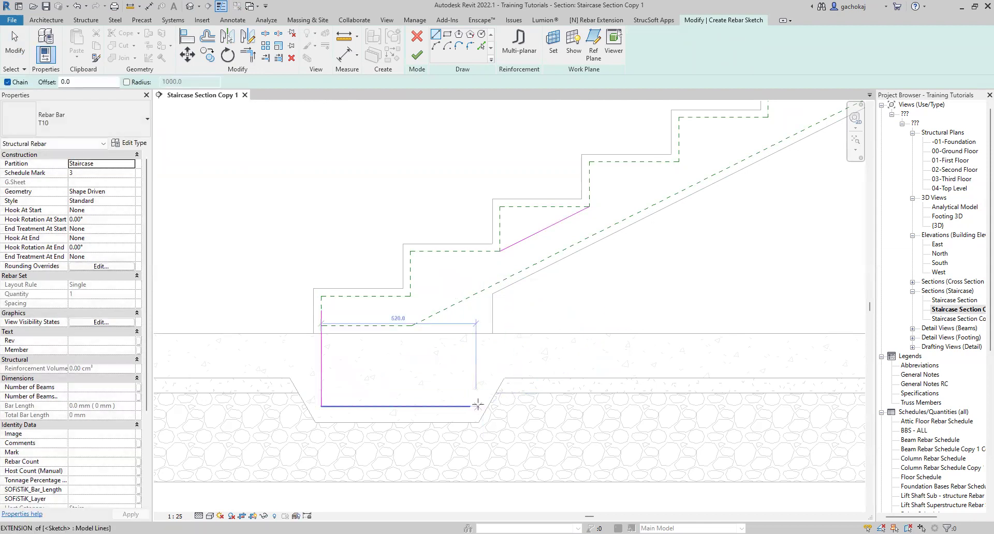
left_click(476, 406)
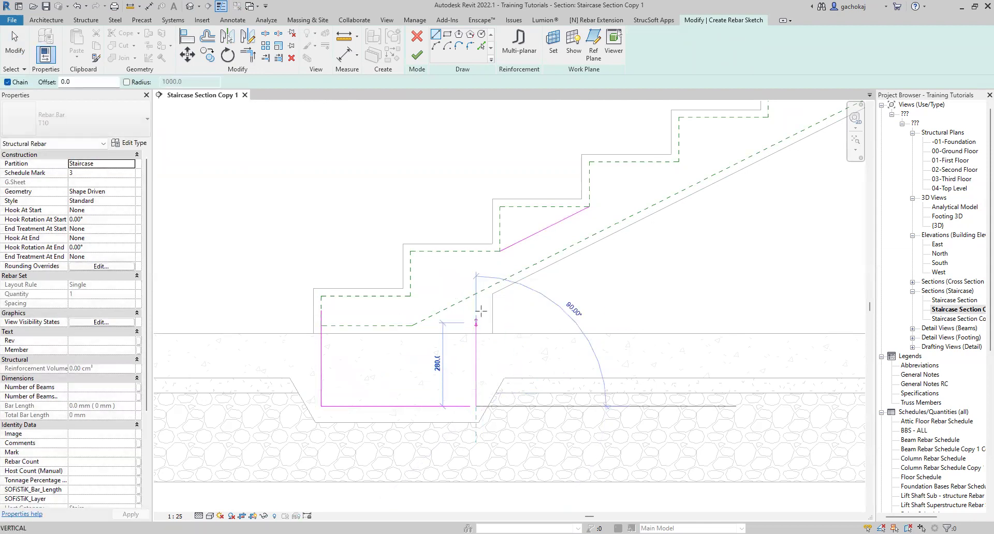
left_click(476, 275)
key("Escape")
key("Escape")
- Trim/Extend the sloped line and the front vertical leg to a corner, and finish the rebar sketch
scroll(483, 333, "down", 2)
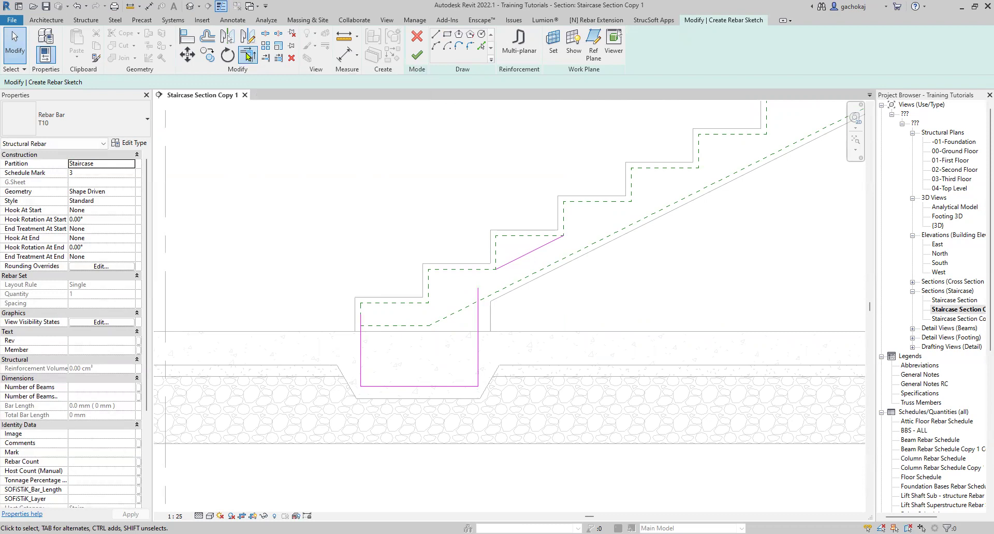
left_click(504, 264)
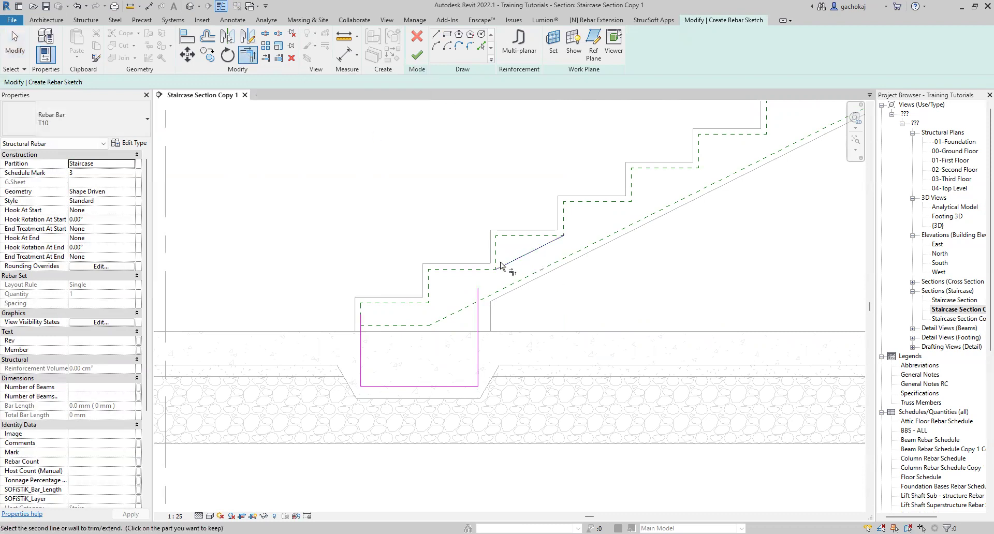
left_click(361, 356)
scroll(420, 260, "down", 2)
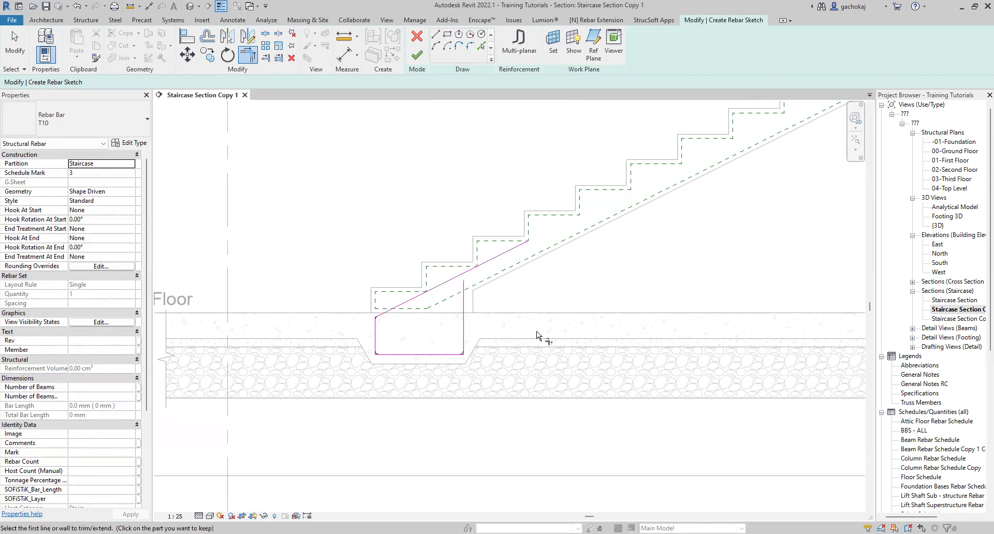
key("Escape")
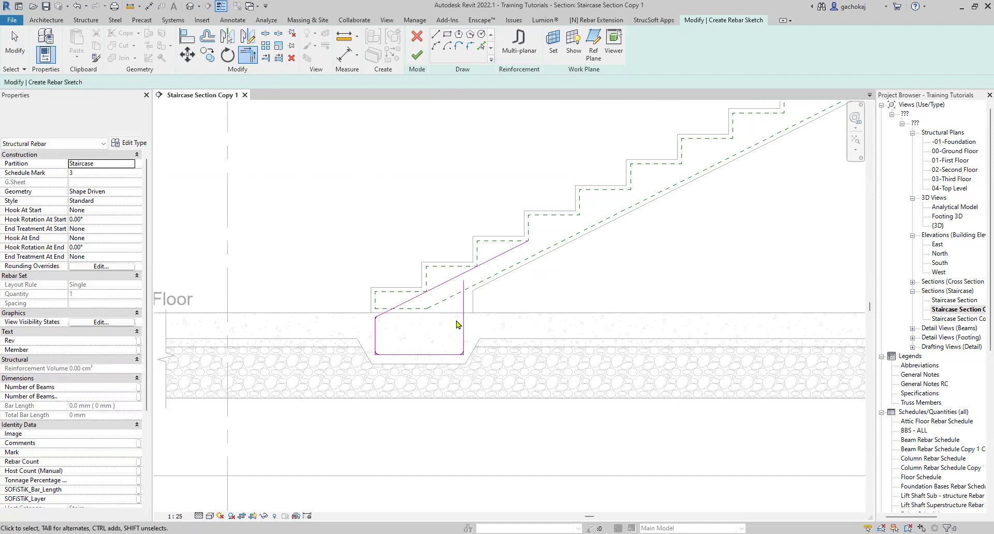
key("Escape")
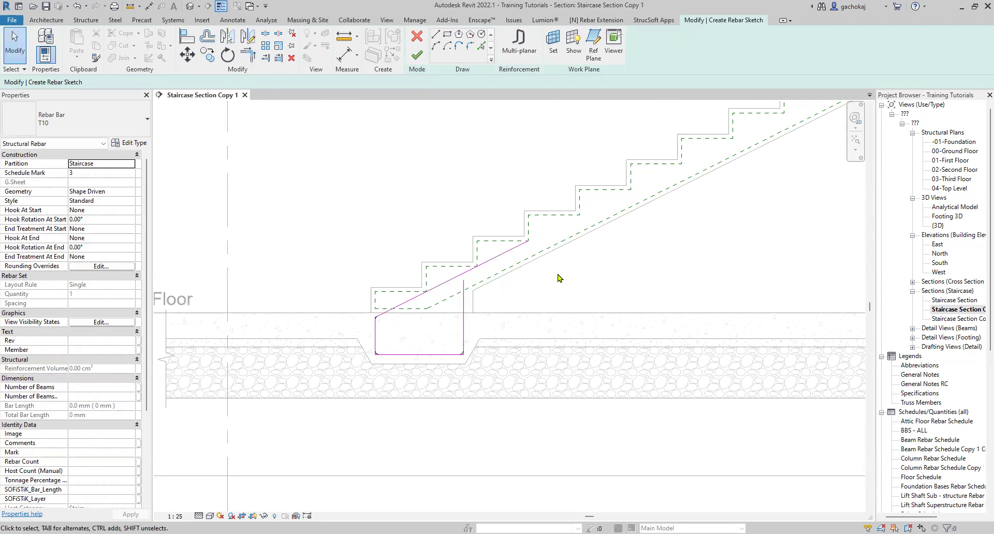
left_click(417, 55)
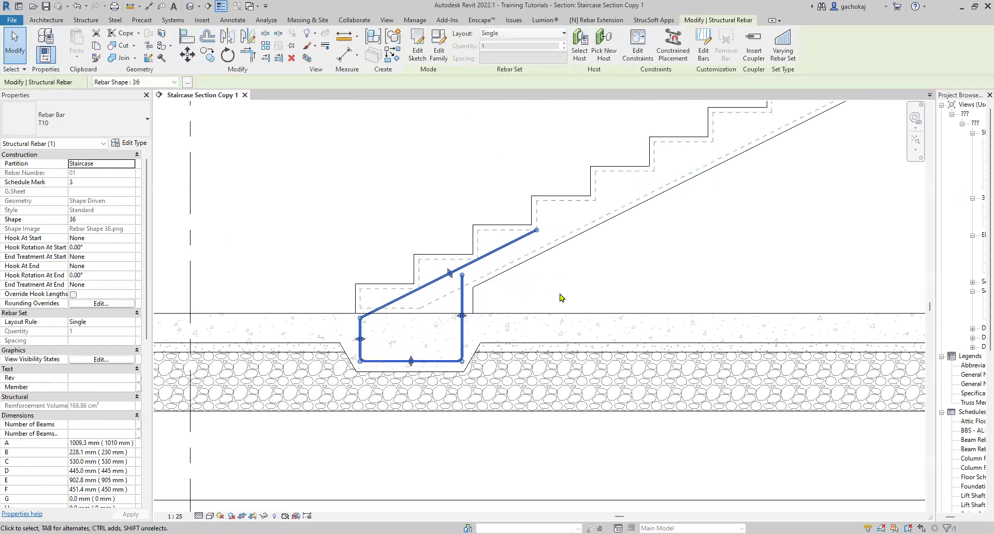
left_click(559, 297)
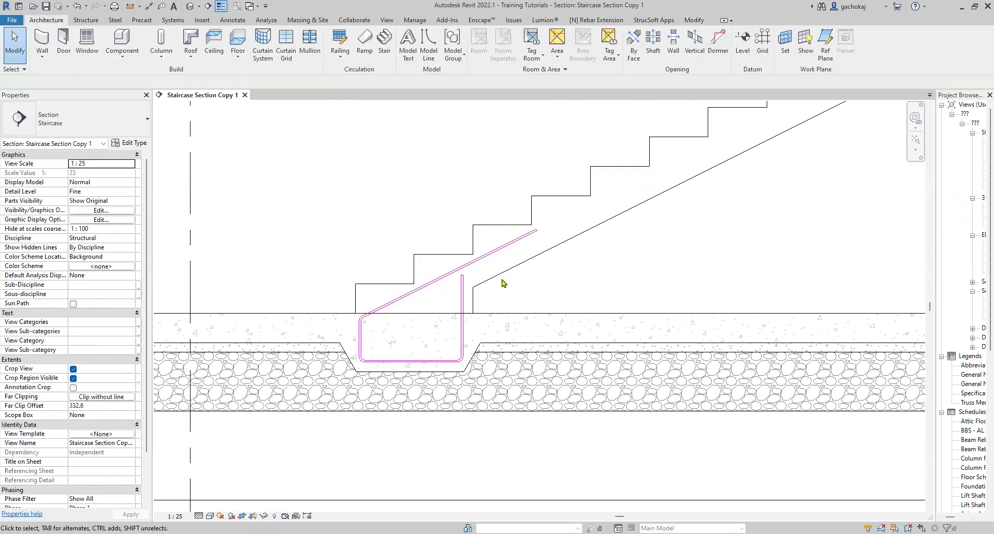
- Set the starter bar's layout to Maximum Spacing with a spacing of 150 mm
left_click(462, 284)
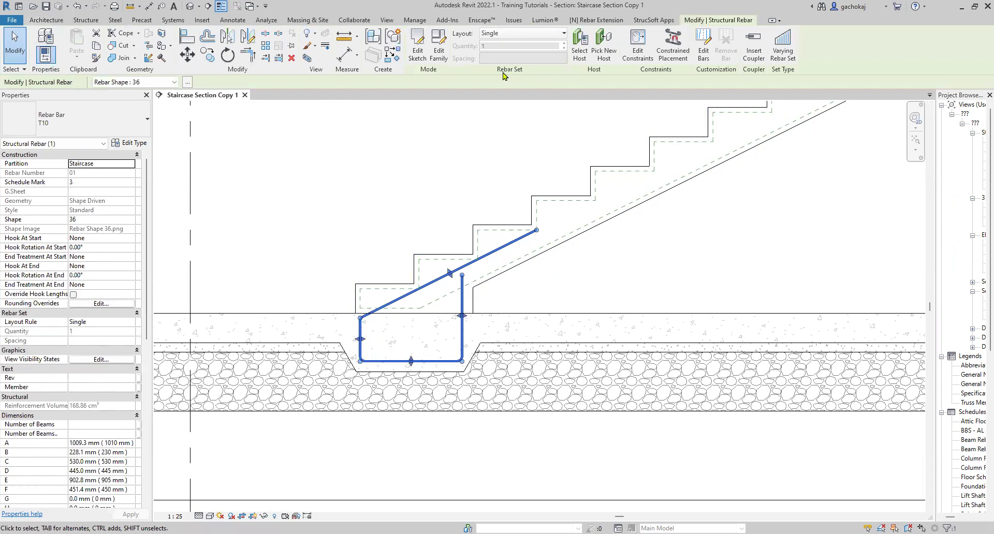
left_click(511, 33)
left_click(506, 67)
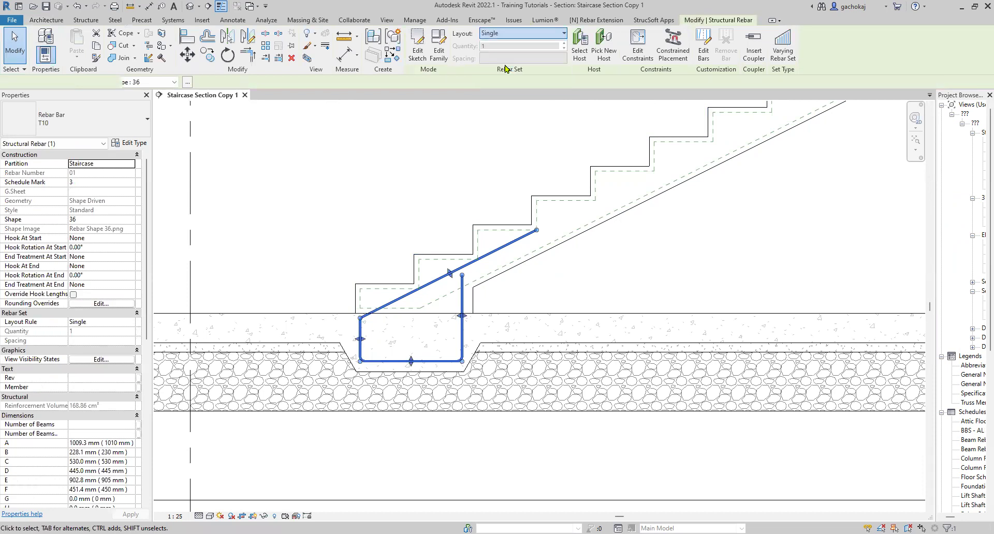
key("Down")
key("Down")
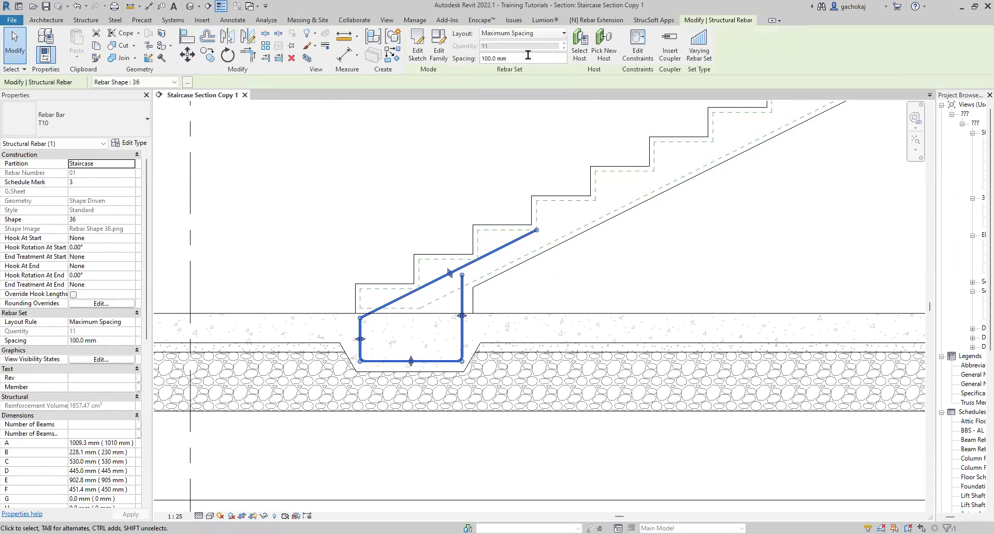
left_click_drag(510, 58, 467, 60)
type("150")
key("Return")
scroll(380, 231, "down", 1)
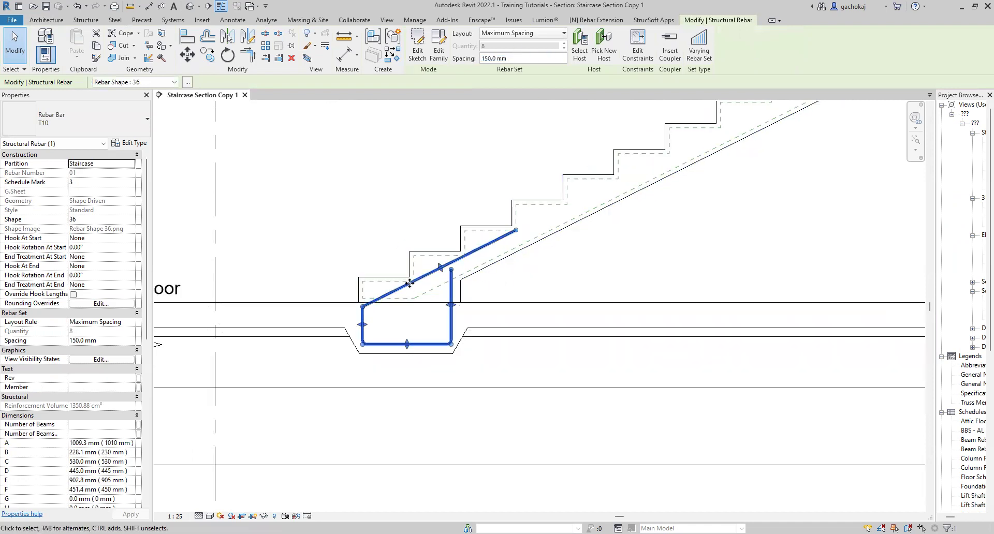
scroll(408, 284, "up", 1)
scroll(452, 276, "down", 1)
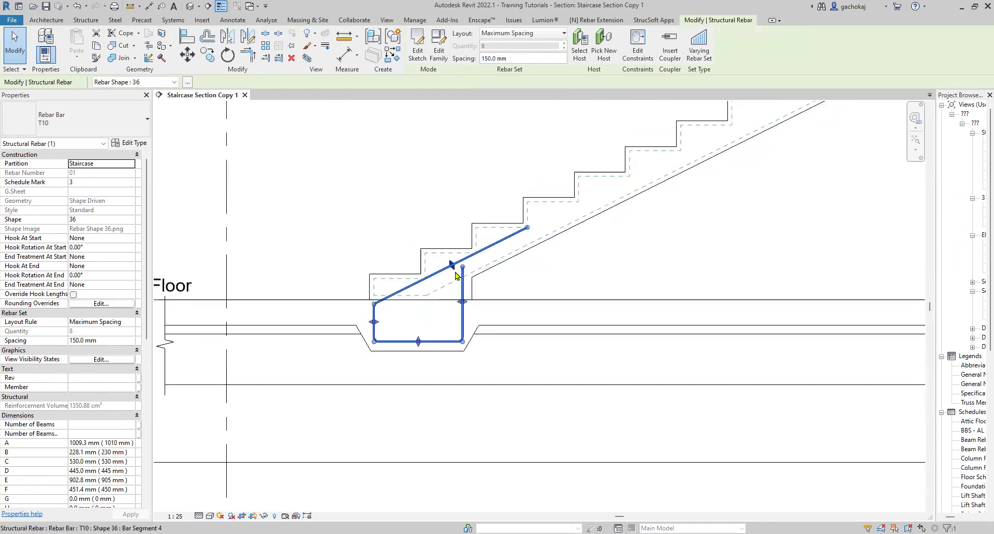
left_click(509, 291)
- Start another sketched T10 rebar hosted by the cast-in-place stair, with its partition set to Staircase
scroll(454, 295, "down", 3)
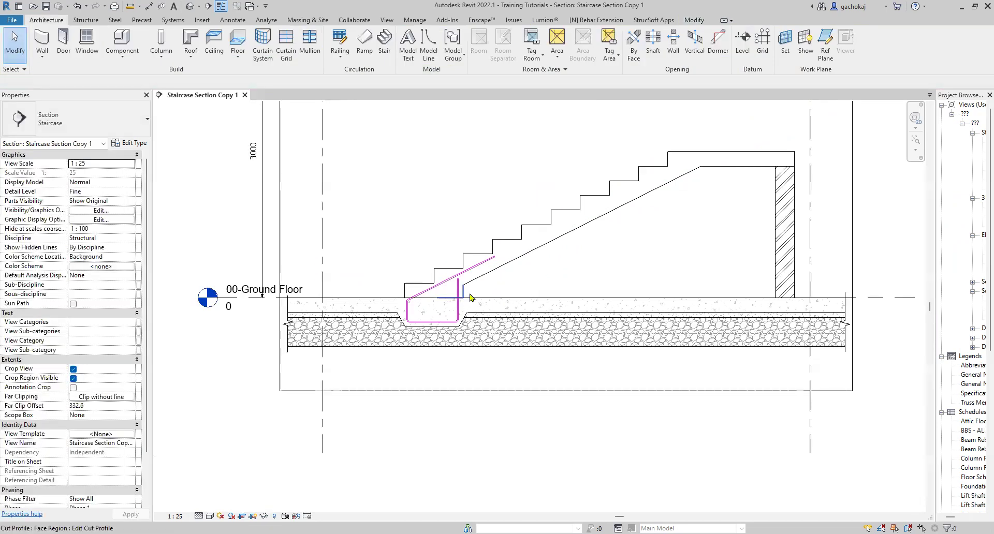
left_click(536, 250)
left_click(497, 52)
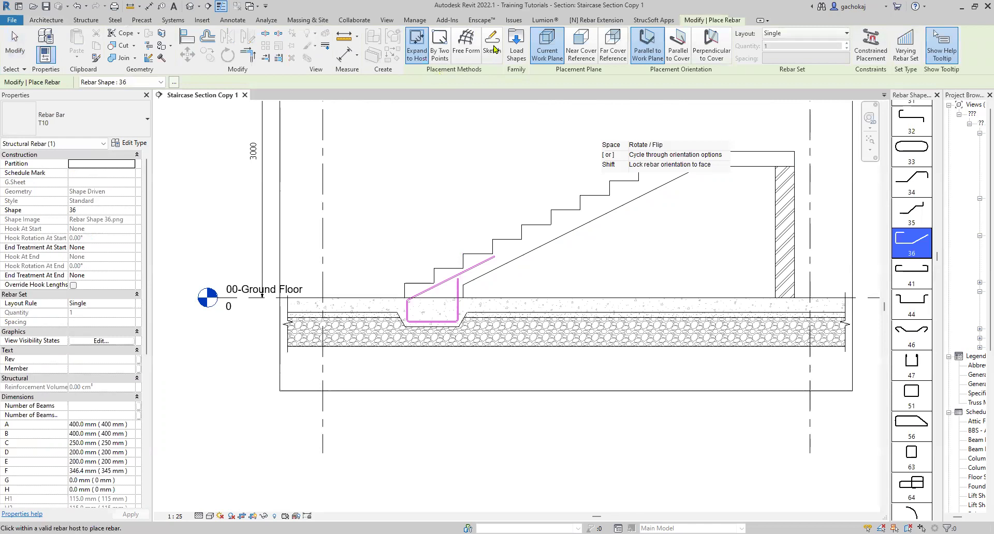
left_click(130, 165)
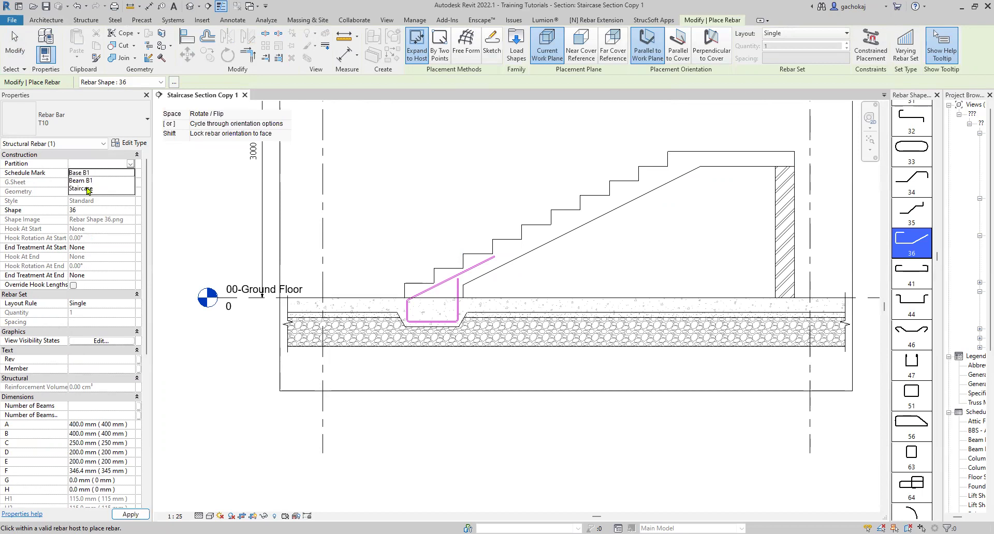
left_click(83, 188)
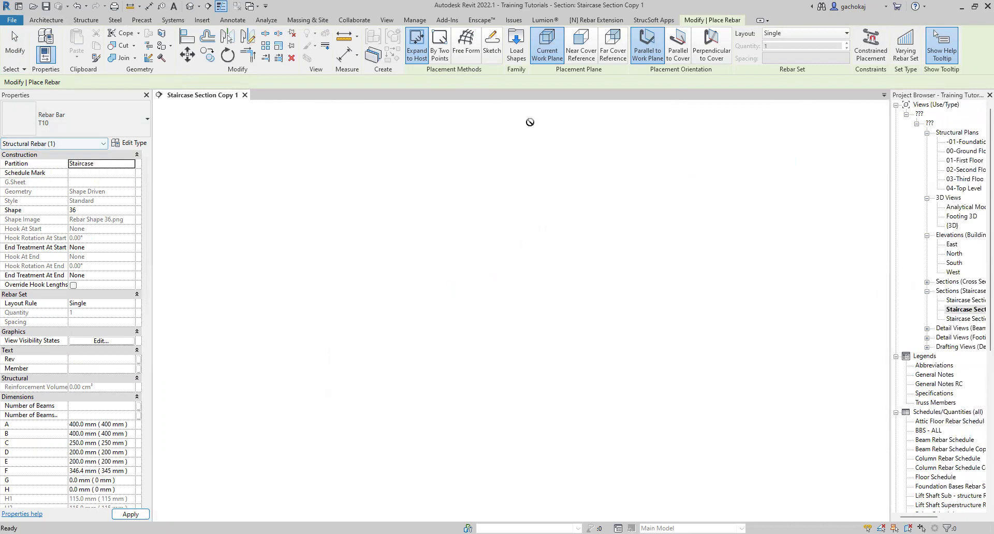
left_click(491, 45)
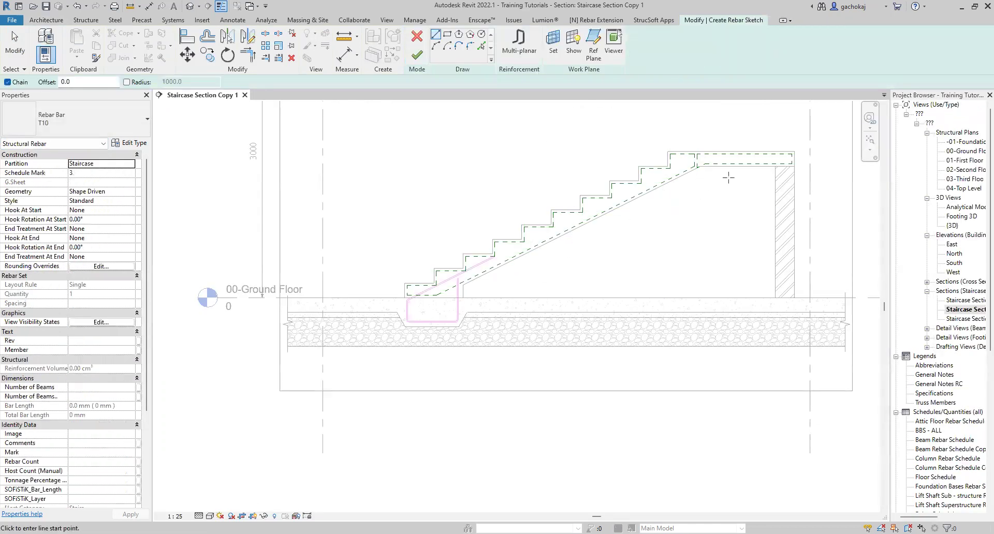
- Sketch a vertical leg about 50 mm long at the landing's end and a 540 mm line along its top cover
scroll(764, 163, "up", 3)
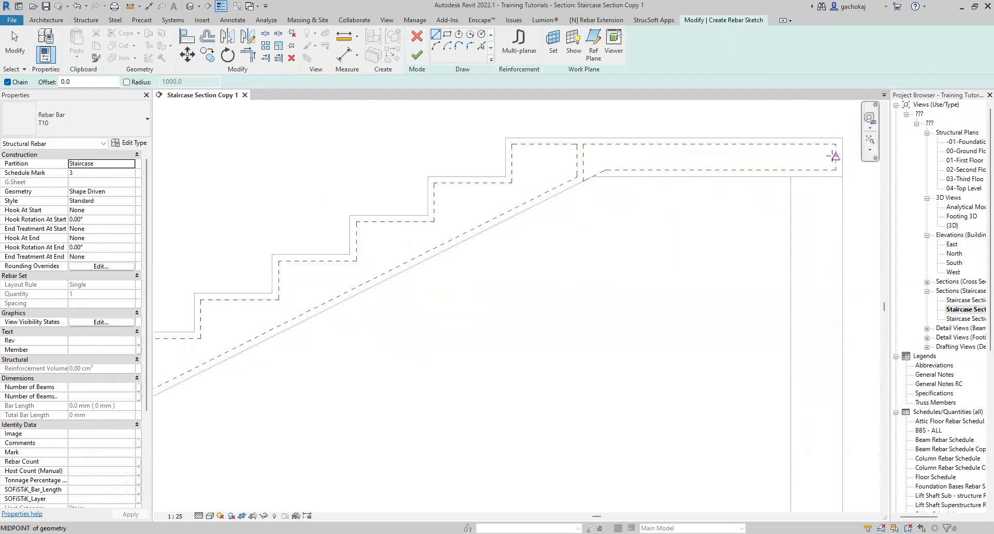
scroll(834, 156, "up", 1)
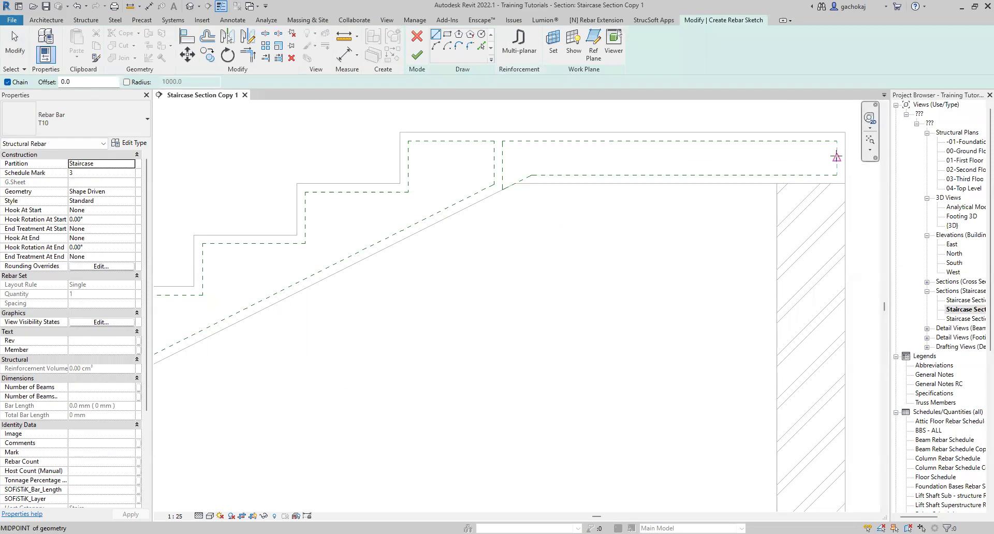
left_click(836, 141)
left_click(653, 141)
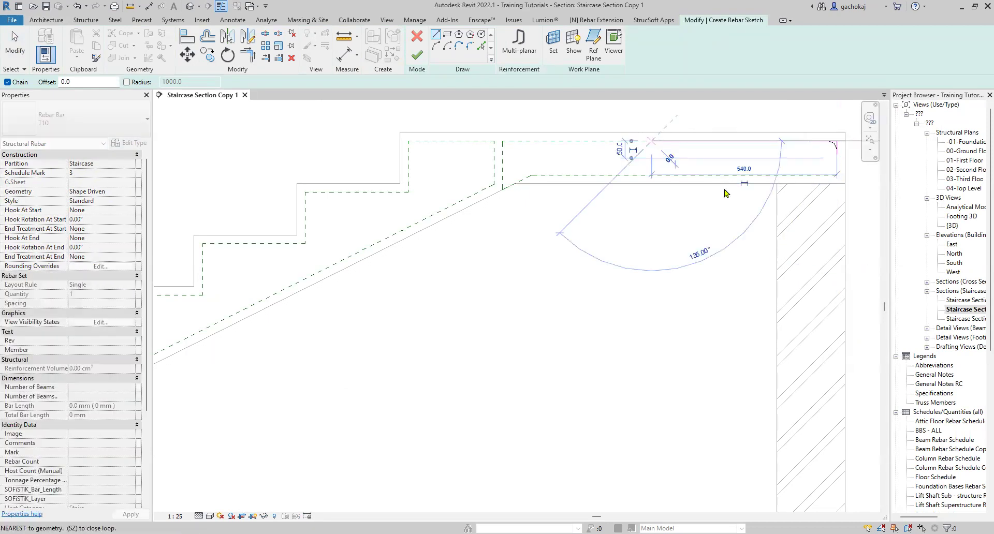
key("Escape")
- Sketch a sloped bar line about 2700 mm long along the flight's soffit cover, from below the landing to the base
scroll(708, 157, "down", 3)
scroll(565, 189, "up", 2)
left_click(532, 189)
scroll(616, 171, "down", 3)
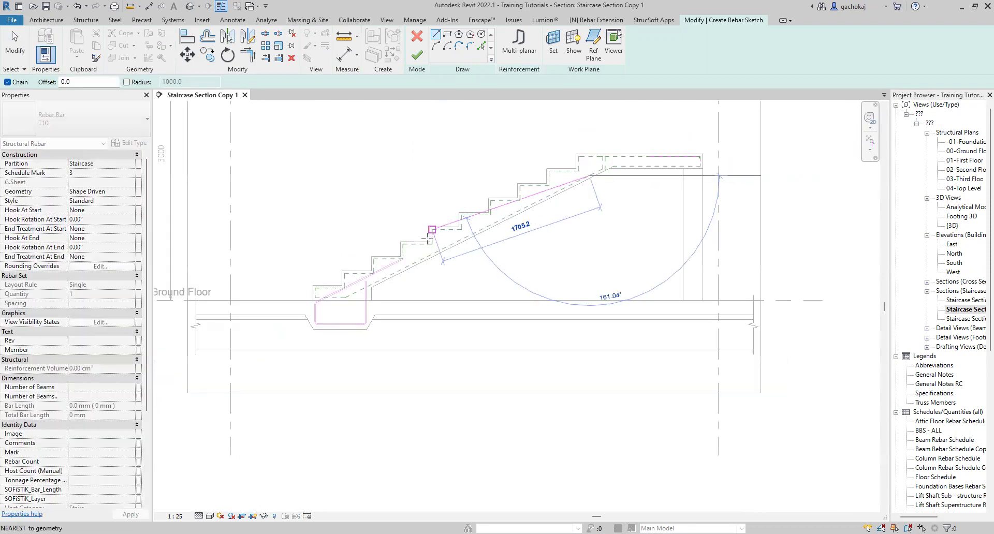
scroll(407, 267, "up", 2)
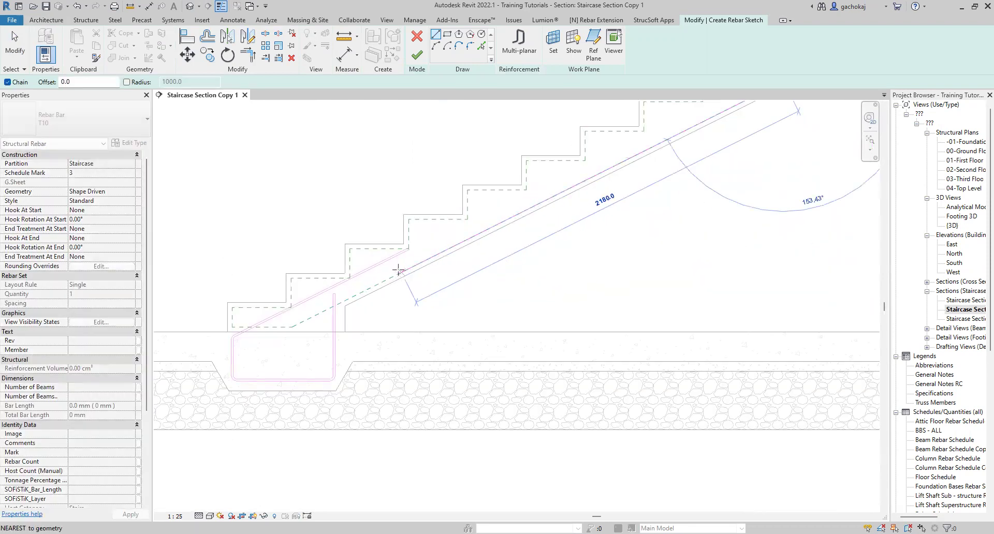
scroll(311, 317, "up", 1)
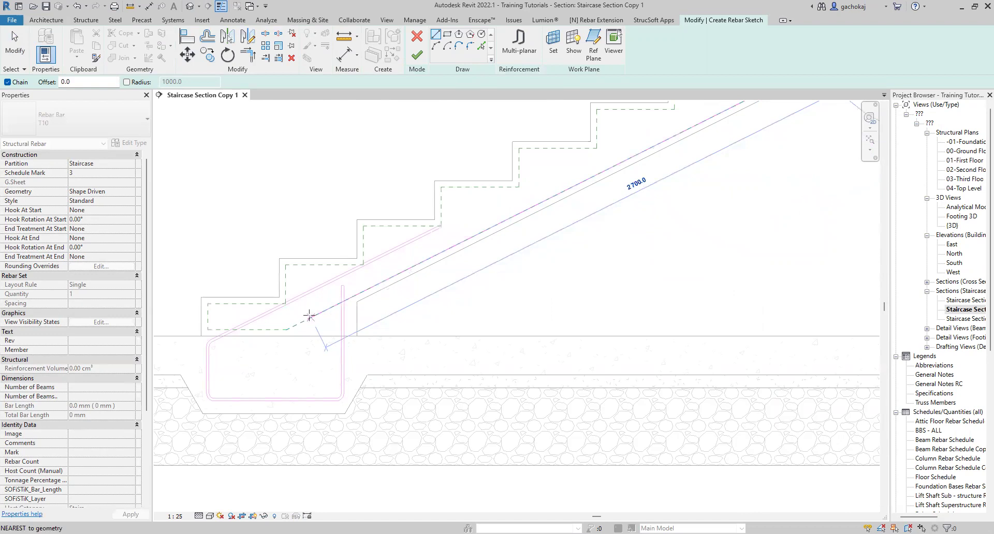
left_click(309, 315)
key("Escape")
middle_click_drag(397, 307, 454, 293)
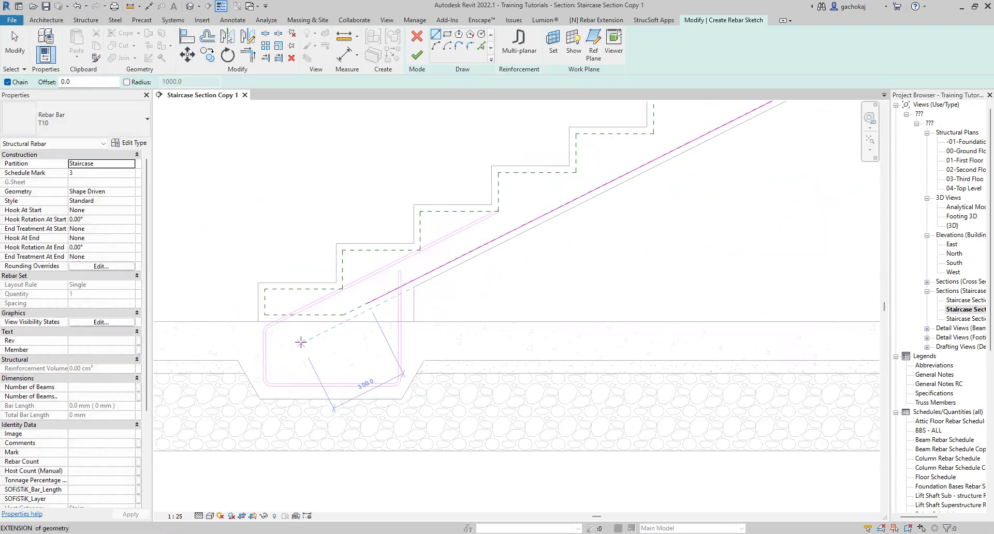
scroll(301, 342, "up", 2)
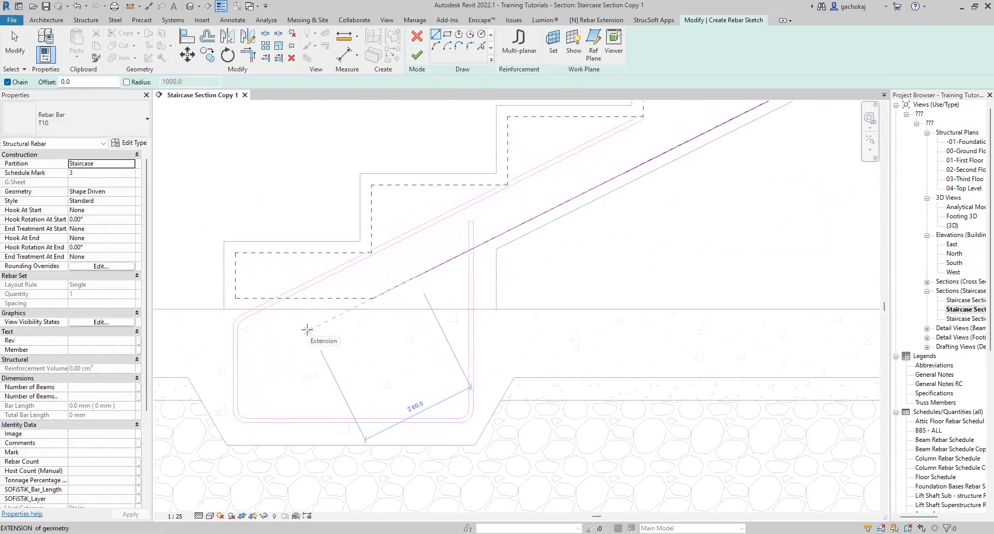
- Sketch a horizontal tail line about 71 mm long inside the base, in line with the sloped bar's lower end
scroll(307, 329, "up", 1)
left_click(279, 325)
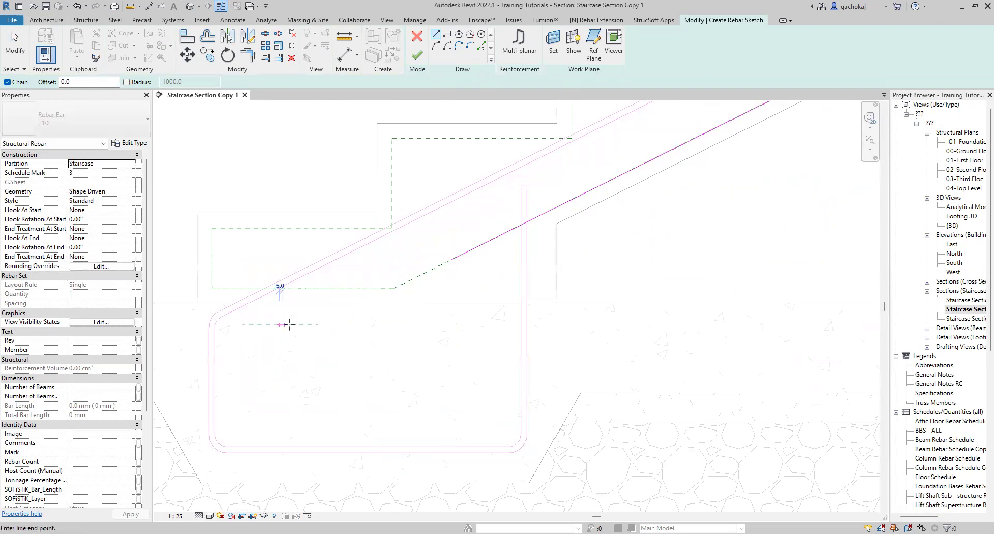
left_click(319, 324)
key("Escape")
key("Escape")
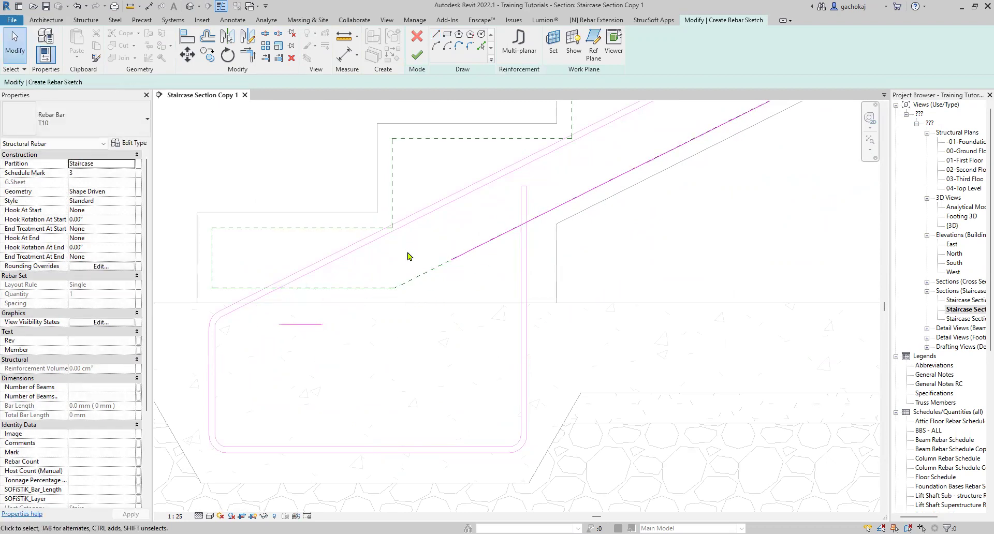
- Trim/extend the sloped line to corners with the base tail and the landing's top line, and finish the bar sketch
scroll(421, 269, "down", 3)
scroll(421, 269, "down", 4)
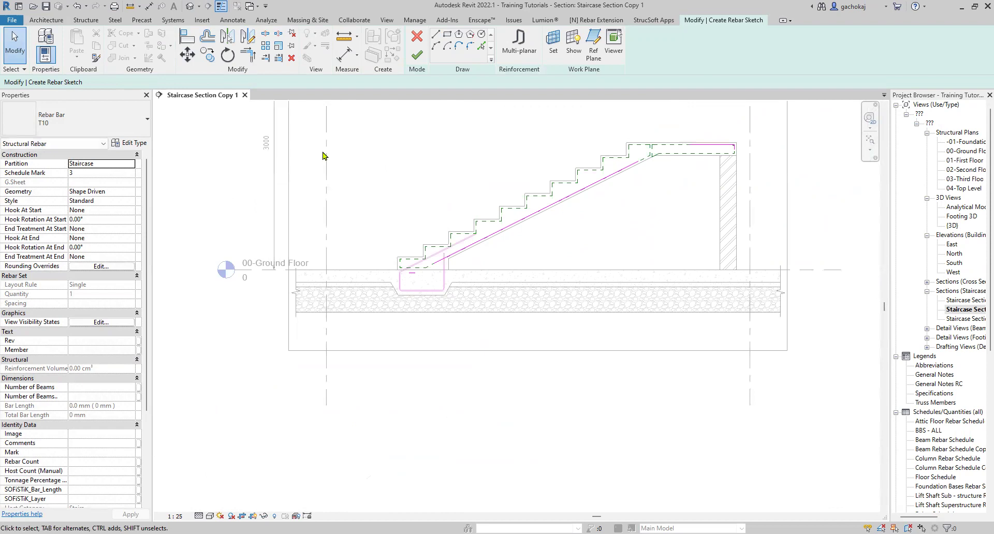
scroll(678, 182, "up", 2)
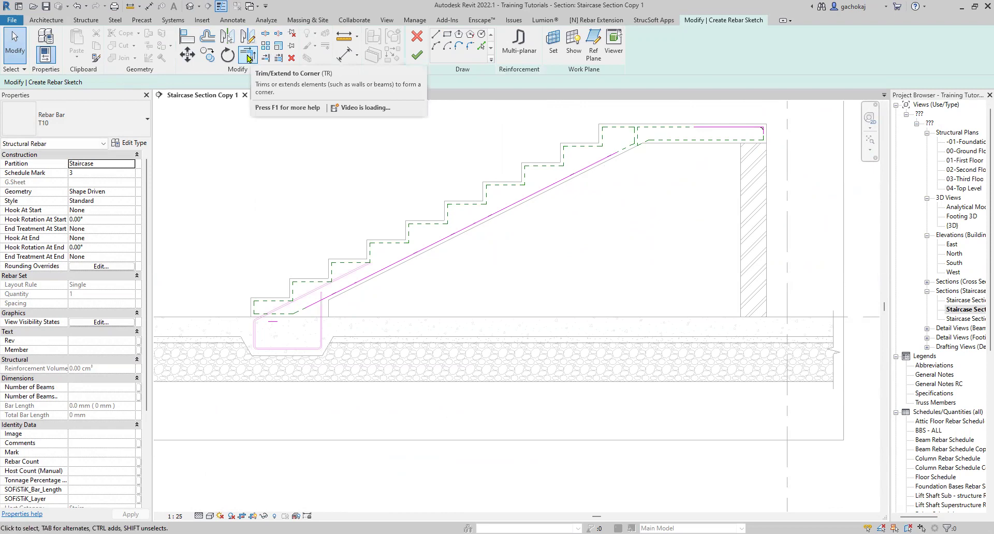
left_click(247, 55)
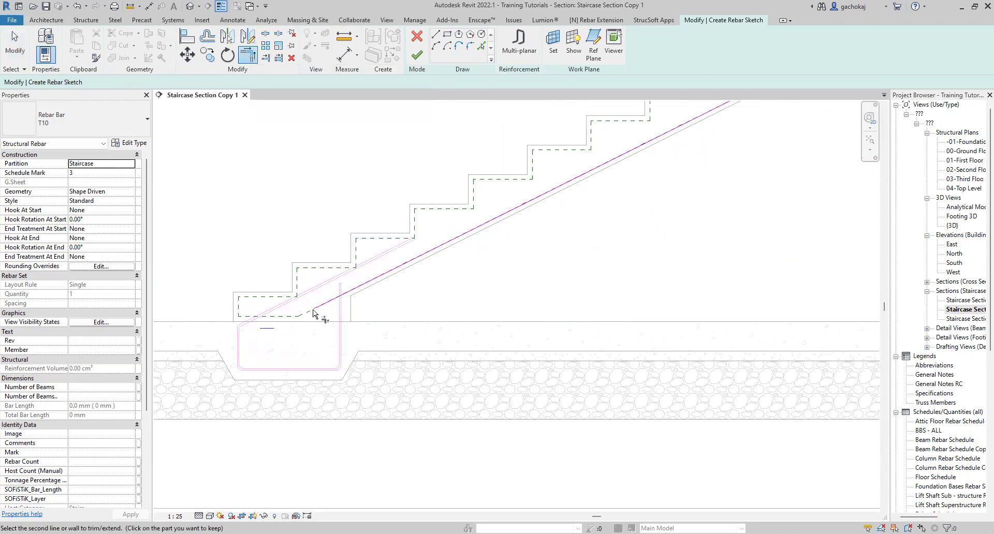
left_click(642, 165)
scroll(693, 149, "up", 1)
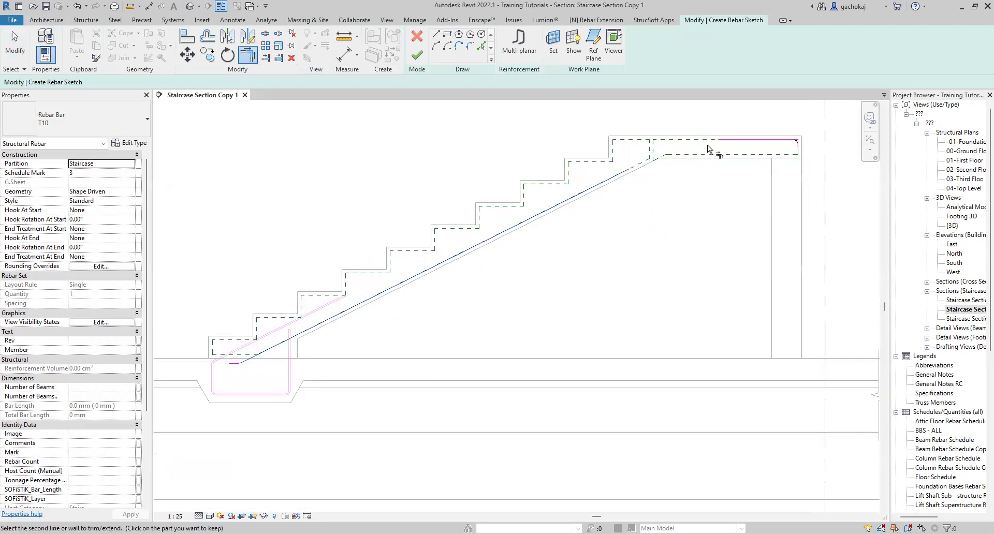
left_click(738, 141)
key("Escape")
scroll(504, 259, "down", 1)
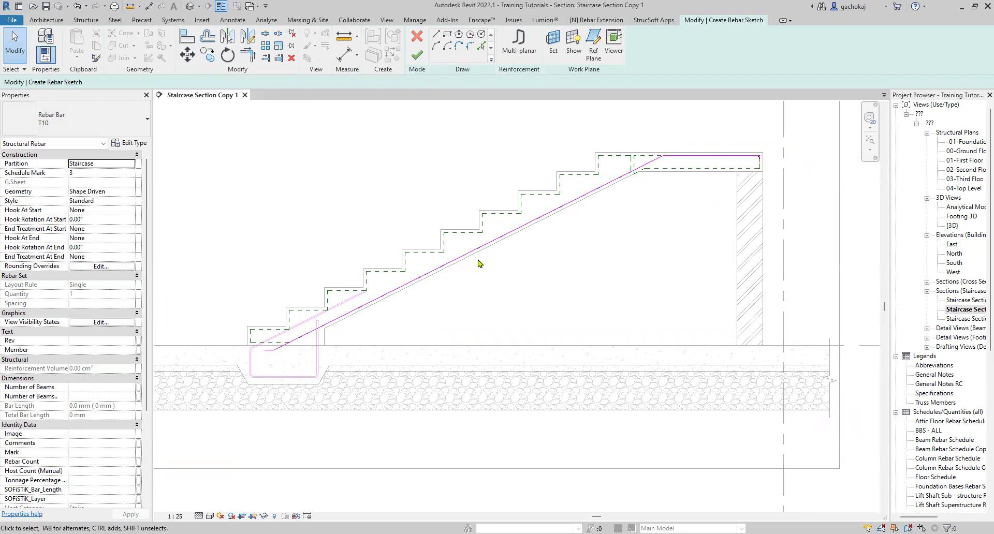
scroll(507, 283, "down", 2)
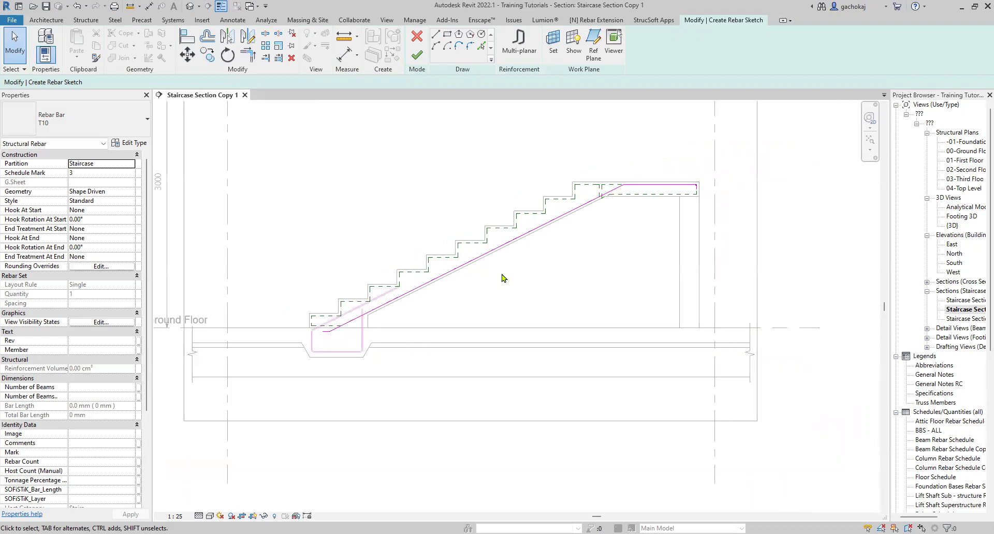
left_click(417, 55)
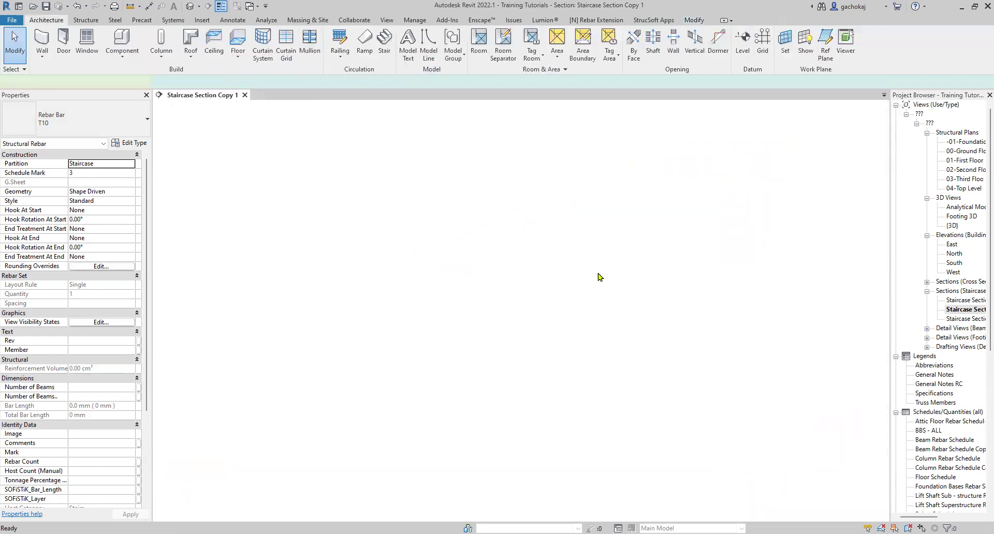
- Set the main flight bar's layout to Maximum Spacing with a spacing of 150 mm
scroll(482, 259, "up", 2)
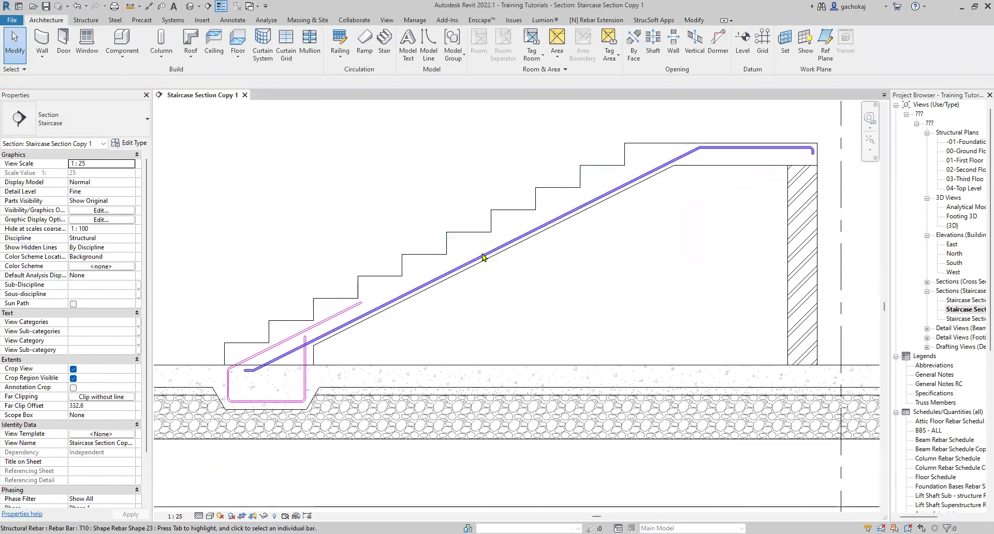
left_click(483, 258)
scroll(566, 253, "down", 1)
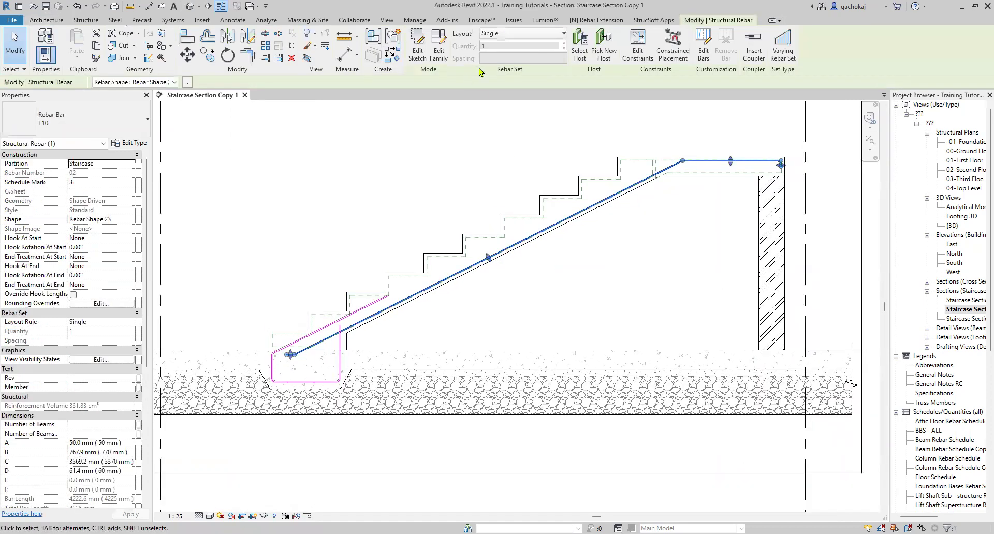
left_click(529, 34)
left_click(523, 63)
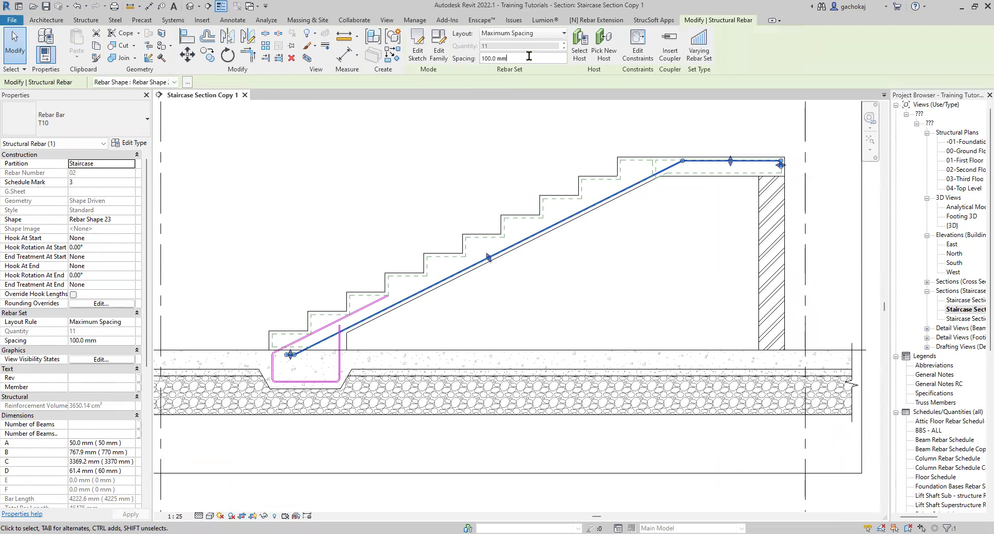
double_click(529, 56)
type("1")
key("Return")
left_click(610, 257)
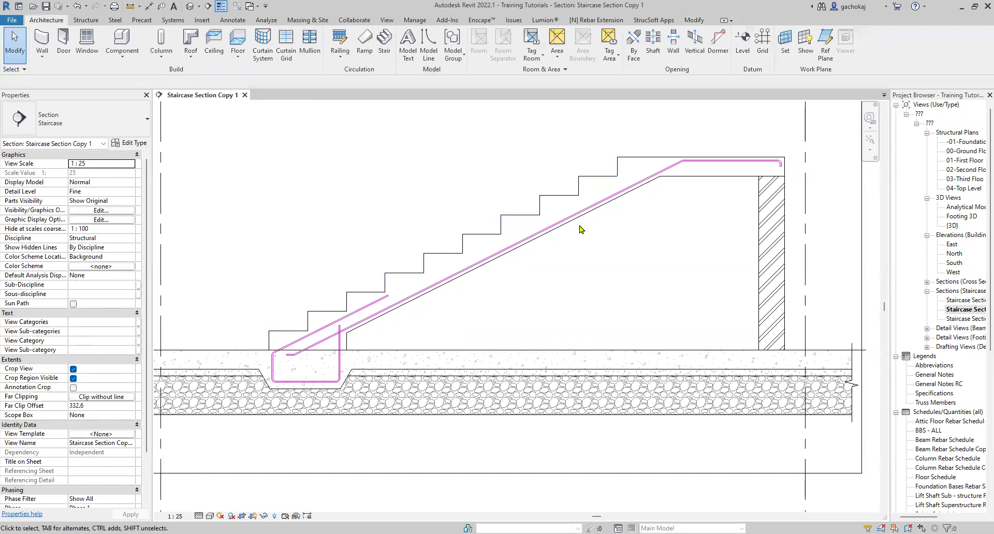
- Start another sketched T10 rebar with the cast-in-place stair as its host
scroll(533, 240, "up", 3)
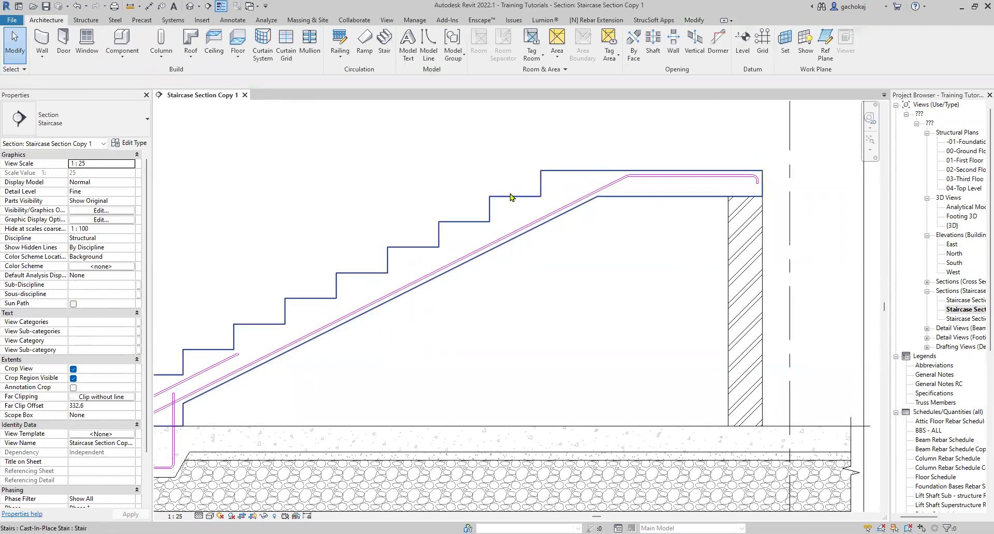
left_click(510, 196)
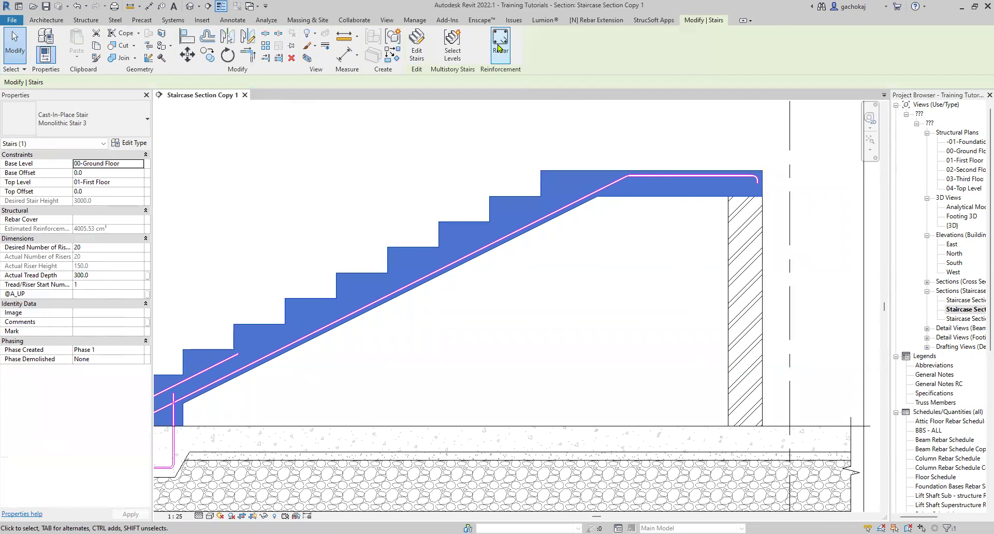
left_click(609, 262)
left_click(590, 194)
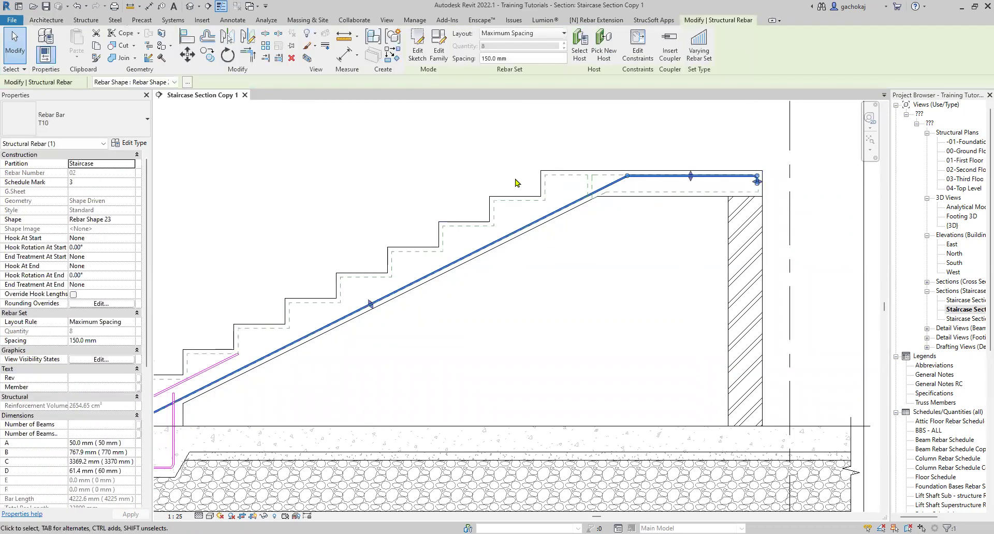
left_click(507, 206)
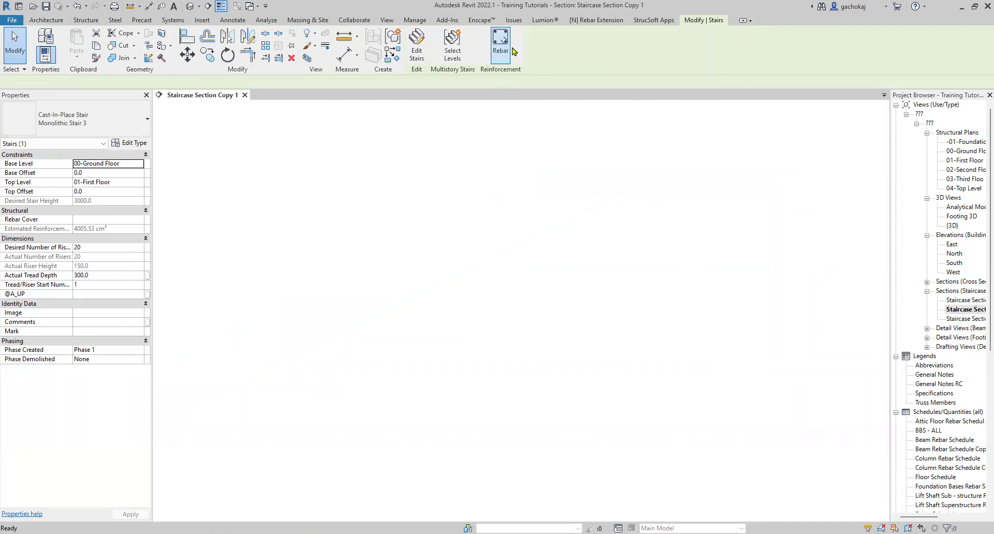
left_click(490, 49)
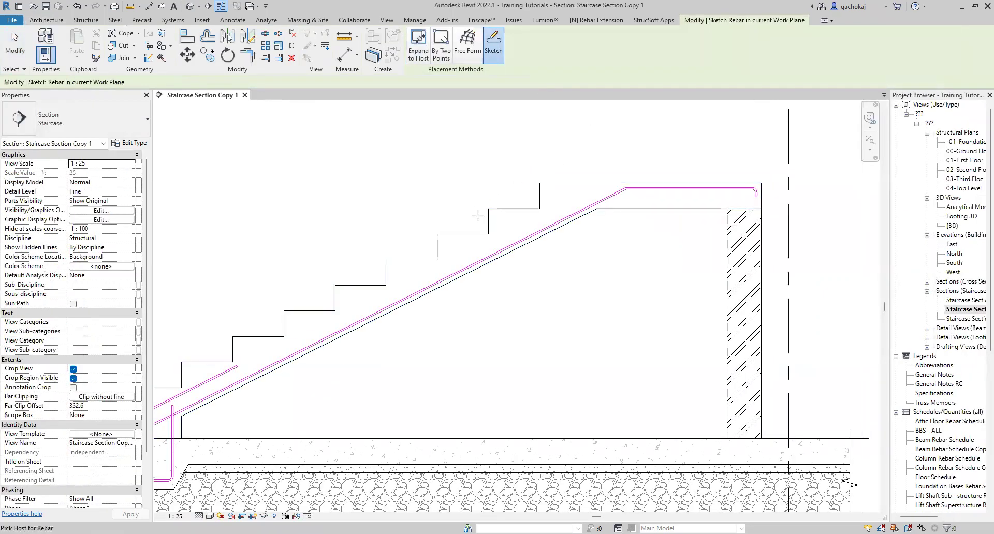
scroll(749, 209, "up", 4)
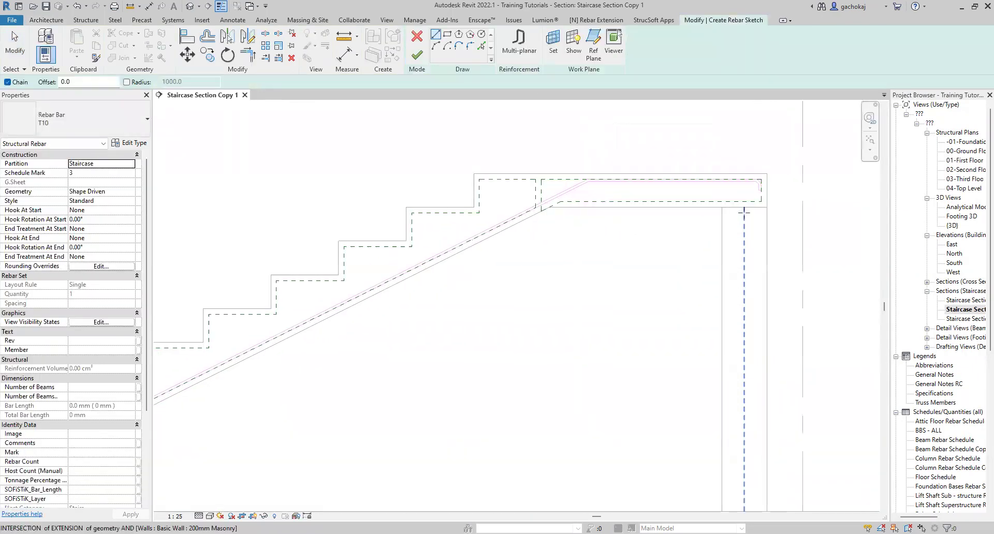
- Sketch a 50 mm vertical leg at the landing's end and a horizontal line along the landing's bottom cover
left_click(767, 174)
left_click(767, 196)
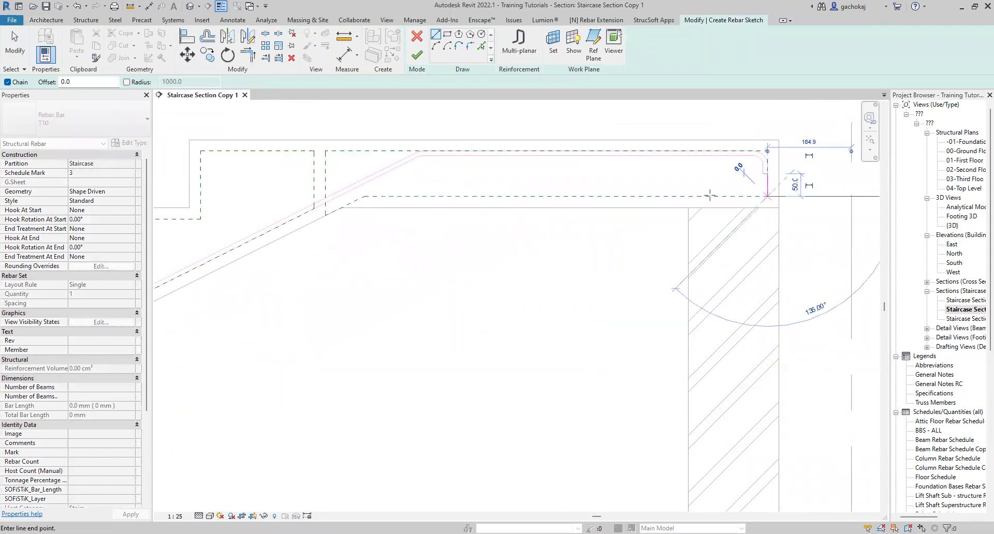
left_click(577, 196)
key("Escape")
scroll(765, 229, "down", 5)
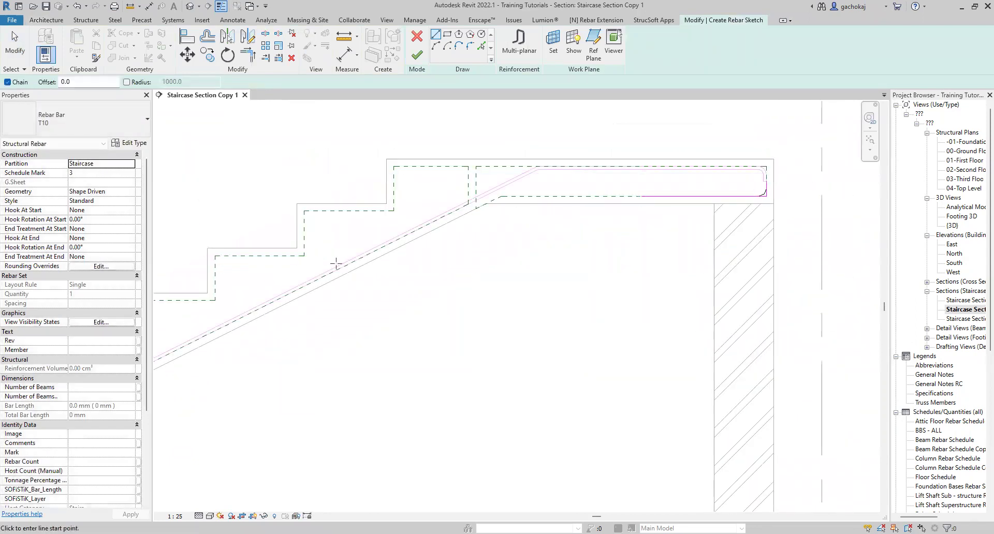
- Sketch a sloped line about 671 mm long at 26.57° through the inner cover corners of the upper steps
left_click(353, 261)
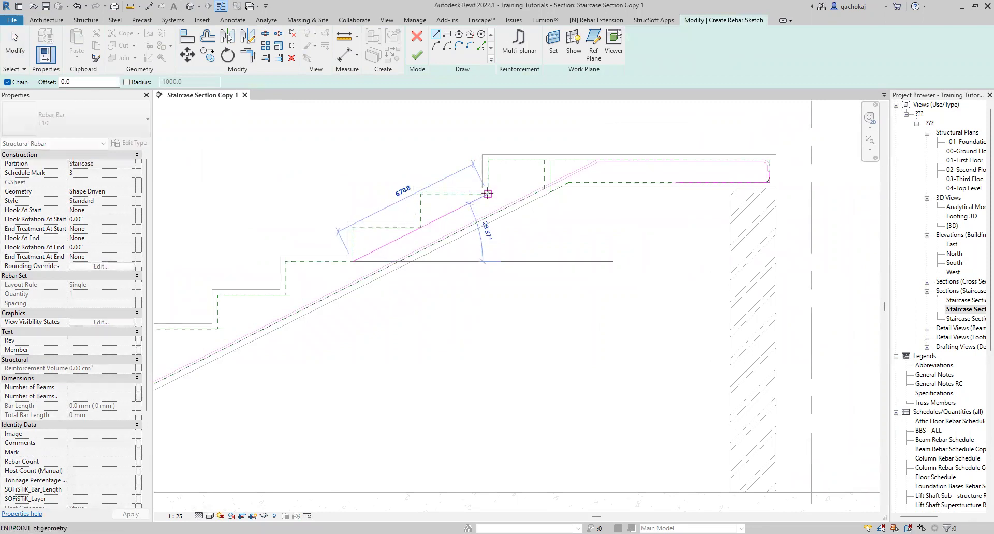
left_click(487, 193)
key("Escape")
key("Escape")
scroll(562, 208, "down", 3)
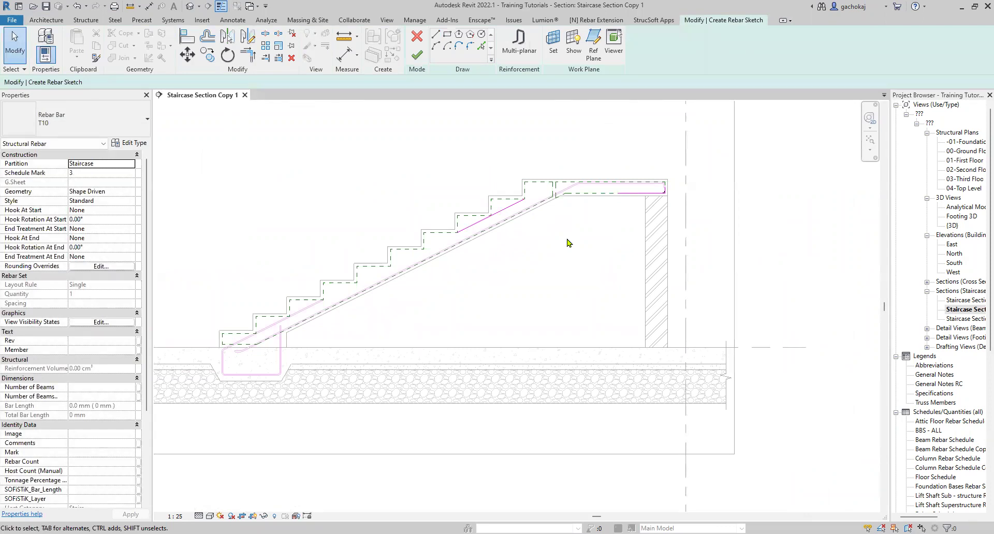
- Extend the sloped line's lower end slightly farther down the flight along the same slope
scroll(473, 233, "up", 3)
left_click(454, 225)
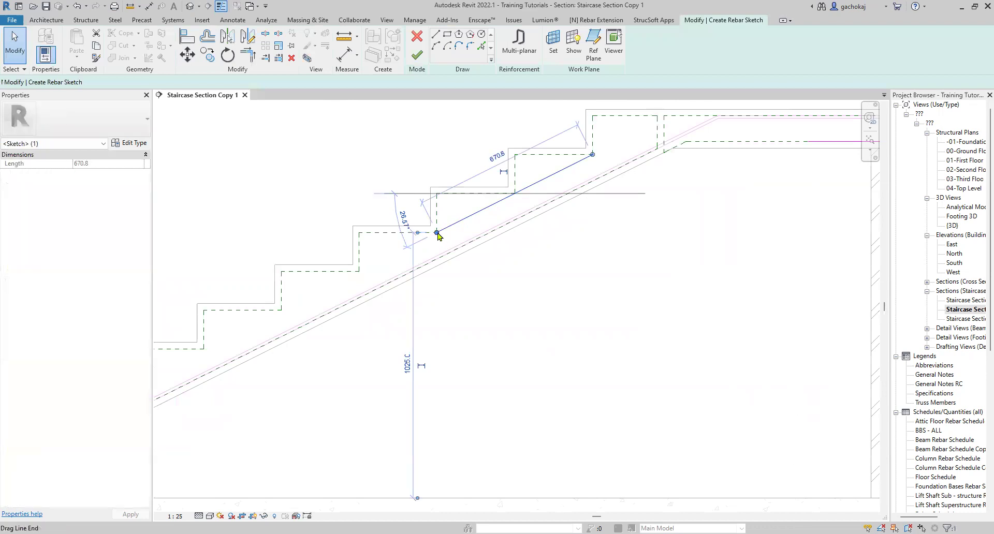
left_click_drag(436, 232, 417, 241)
scroll(473, 251, "down", 3)
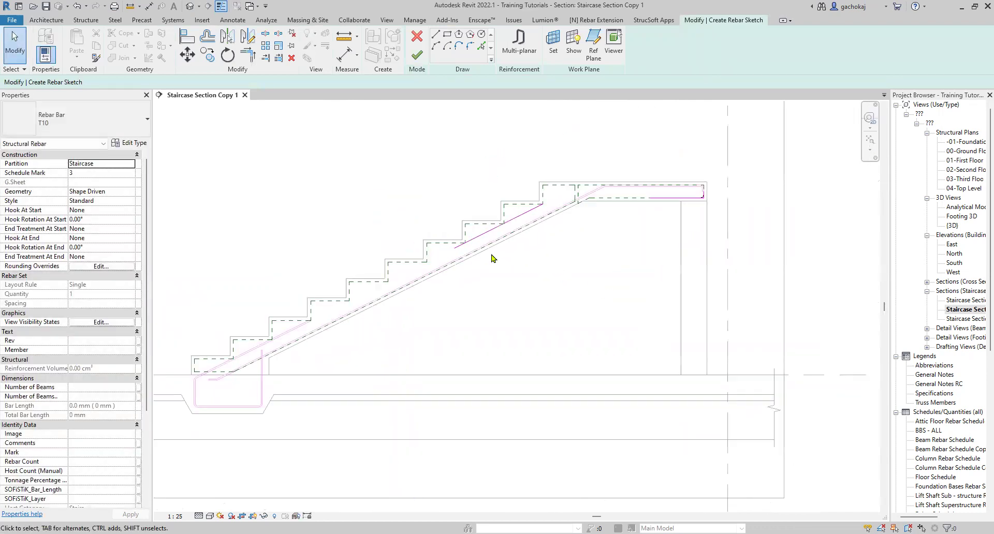
- Trim/extend the sloped line and the landing's bottom line to a corner, and finish the bar sketch
left_click(245, 54)
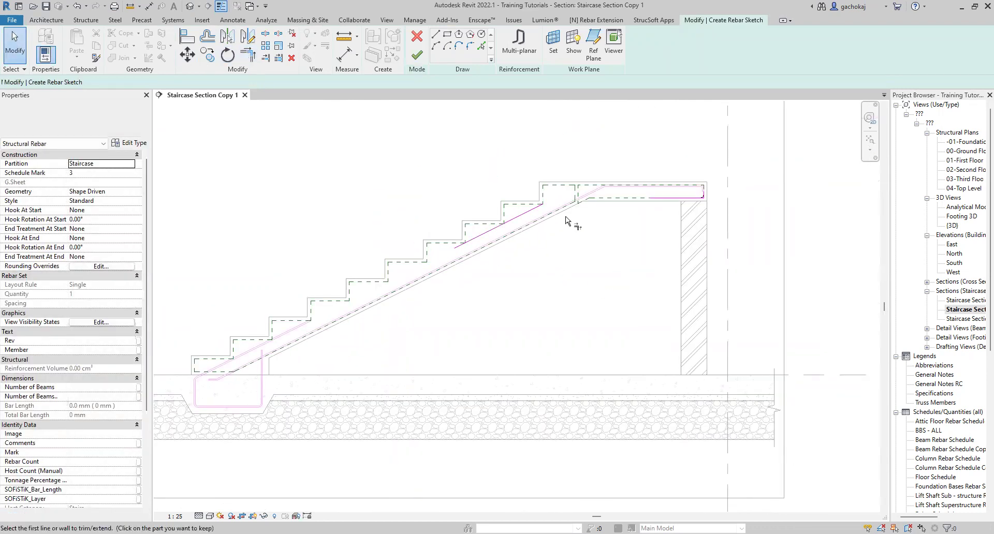
left_click(526, 212)
left_click(663, 198)
key("Escape")
key("Escape")
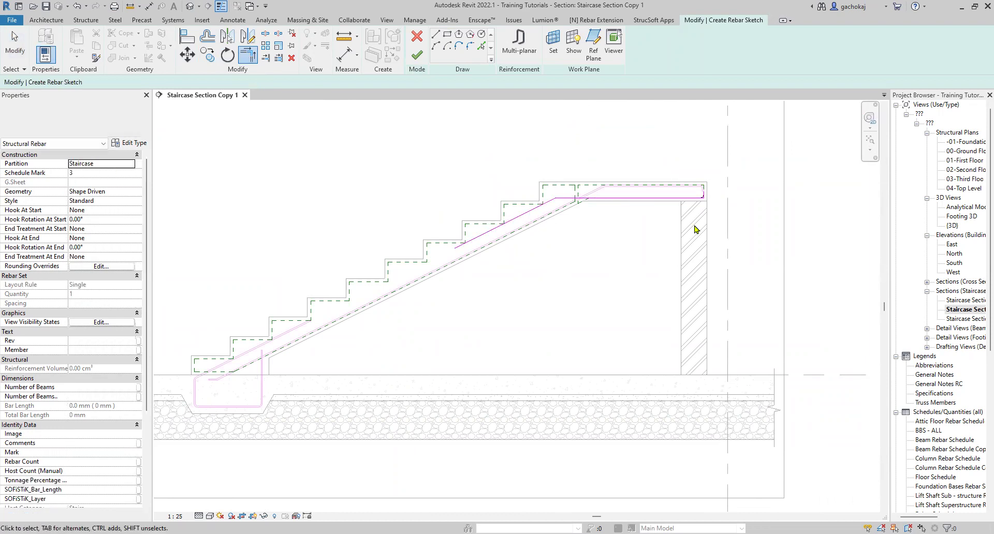
scroll(603, 249, "down", 1)
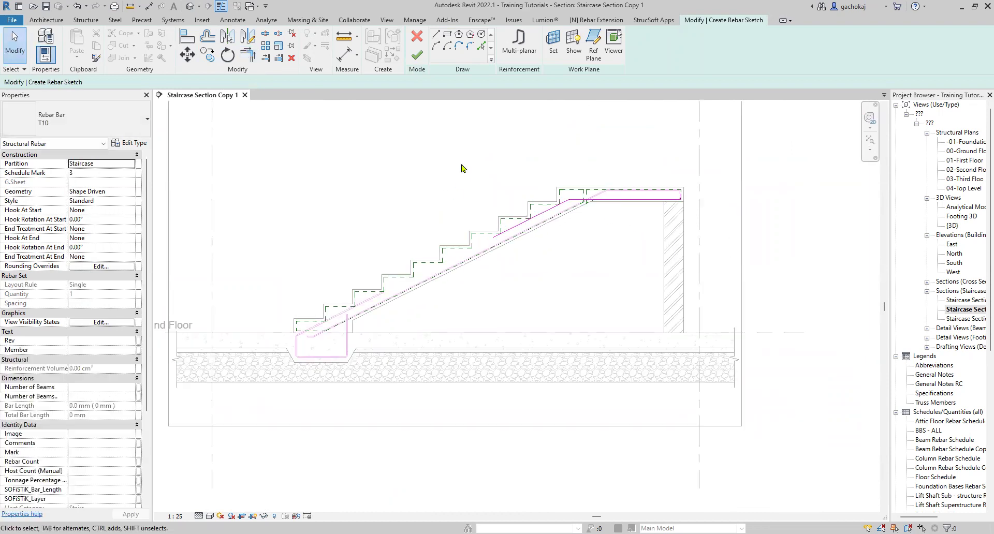
left_click(418, 57)
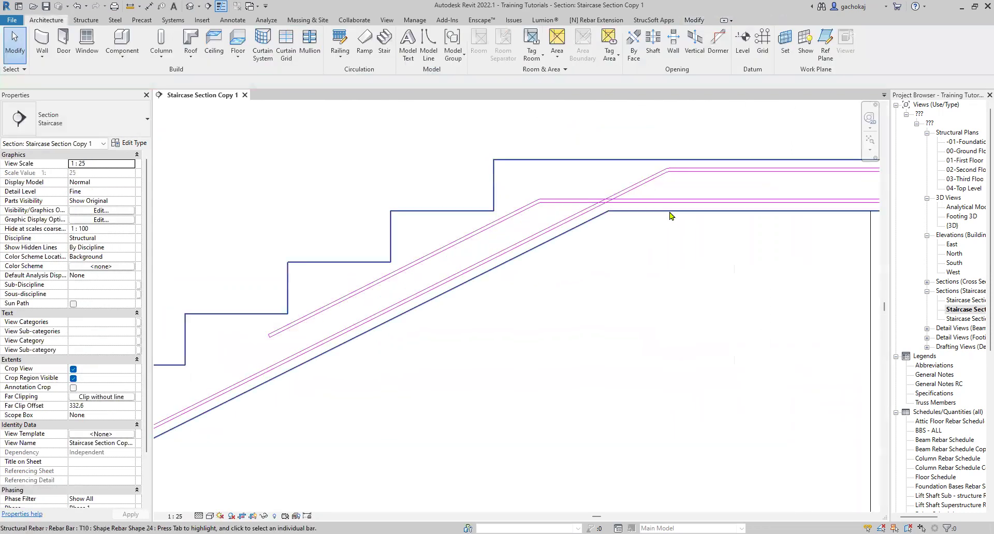
- Set the layout of the bent bar at the landing to Maximum Spacing with a spacing of 150 mm
scroll(520, 238, "up", 2)
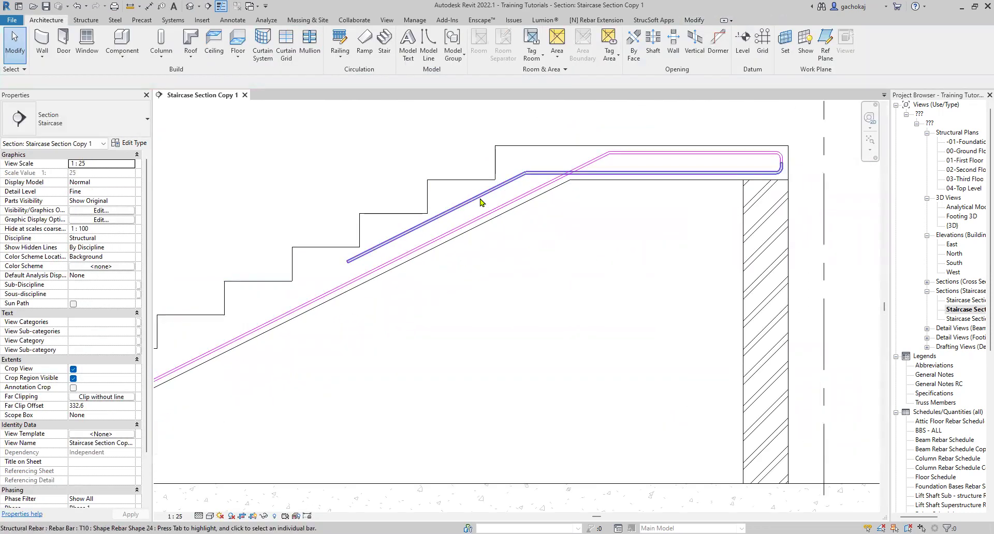
left_click(493, 212)
left_click(526, 34)
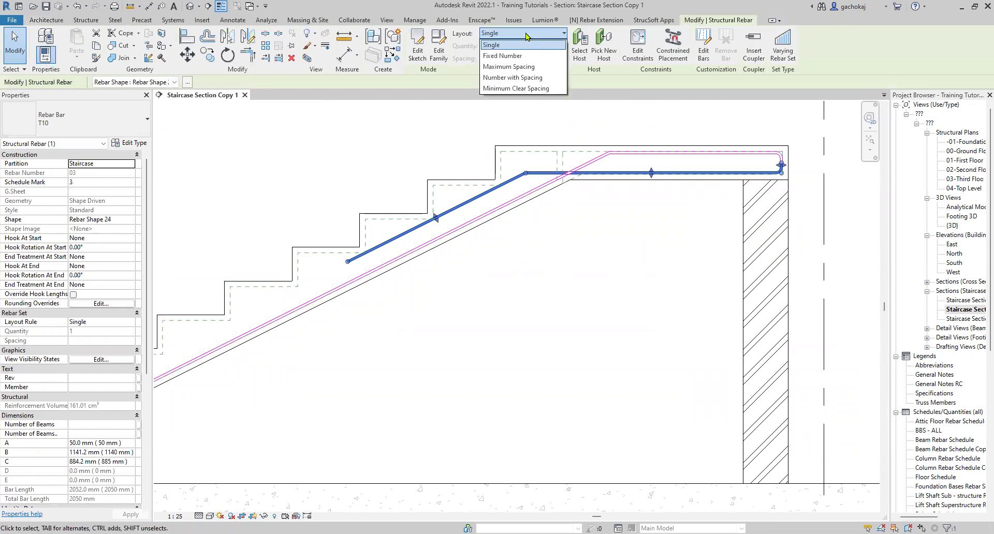
left_click(518, 67)
left_click(533, 58)
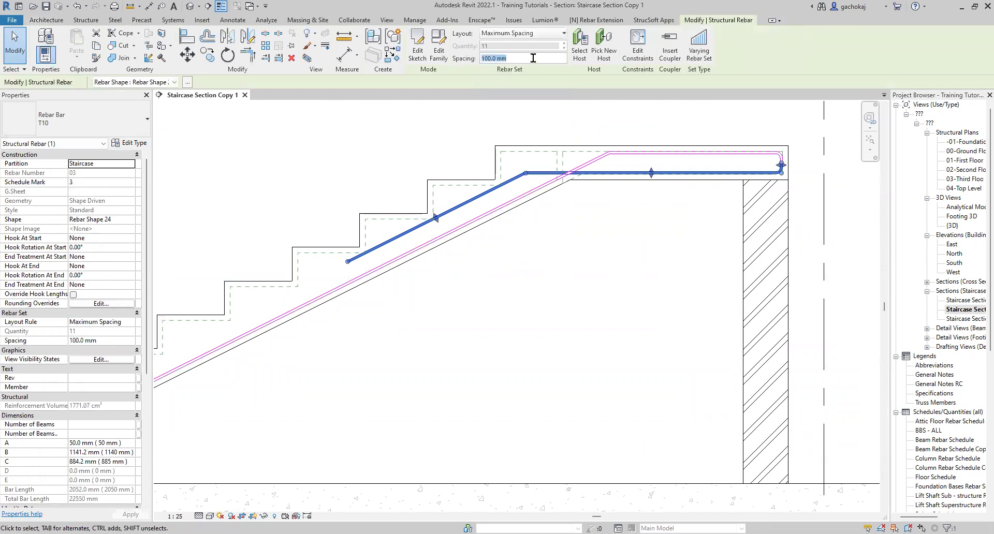
type("150")
key("Return")
left_click(599, 244)
scroll(581, 231, "down", 4)
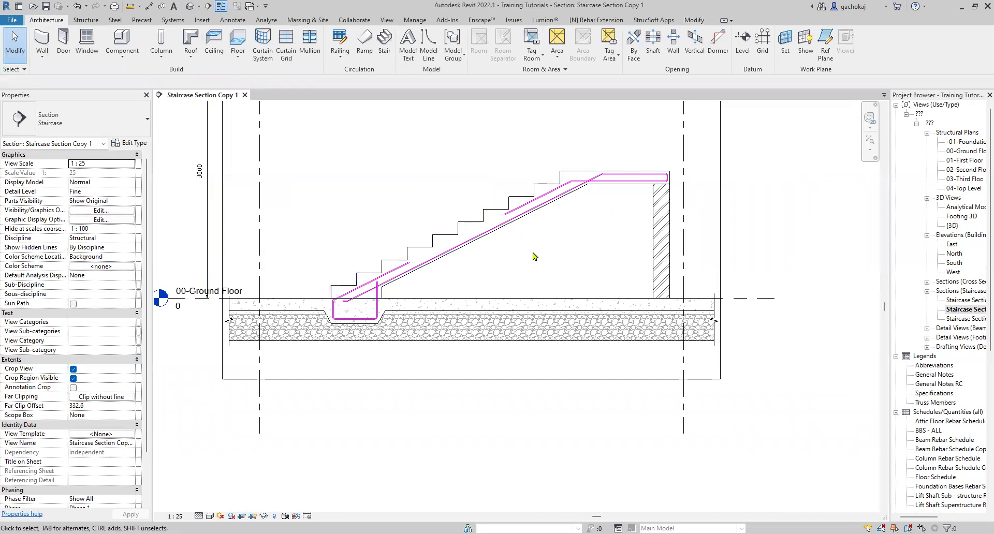
scroll(532, 254, "up", 1)
scroll(530, 253, "down", 1)
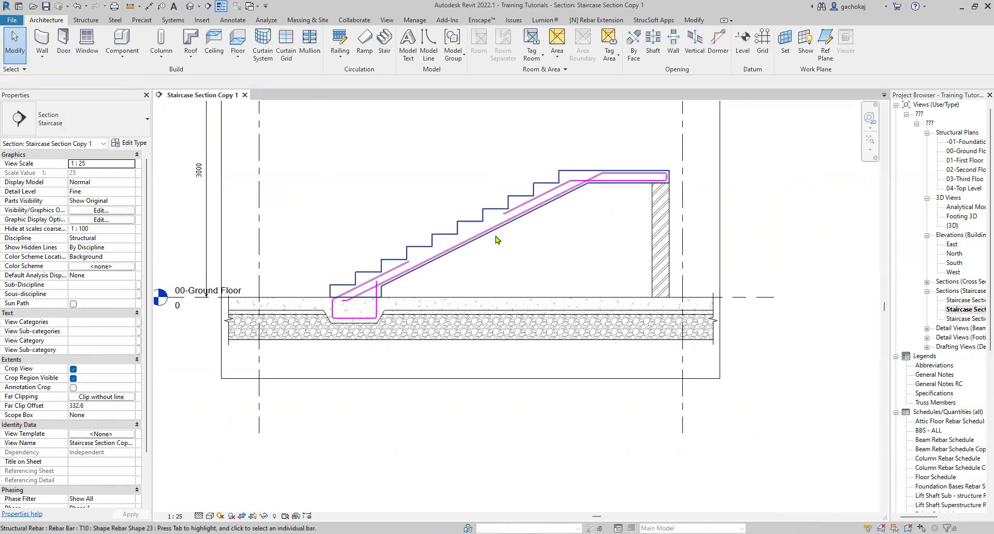
scroll(624, 192, "up", 4)
scroll(688, 182, "down", 2)
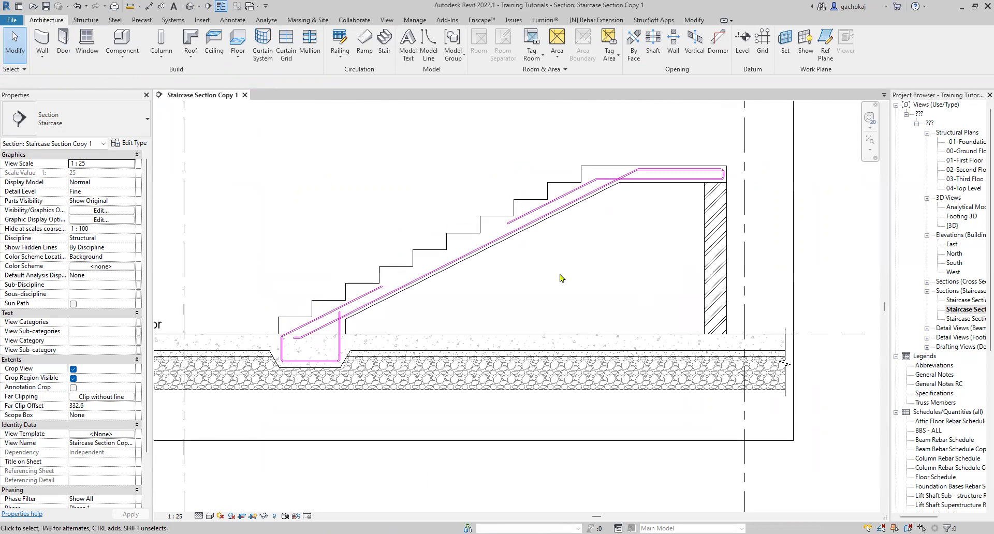
- Place a straight T10 bar of Rebar Shape 01 perpendicular to cover, inside the sloped main bar around the middle of the flight
scroll(410, 289, "up", 3)
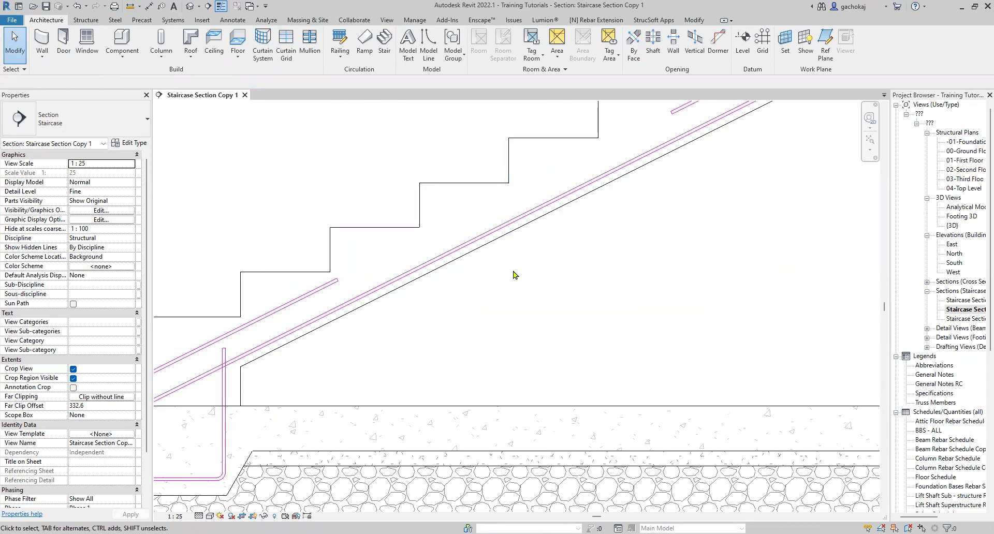
scroll(514, 274, "down", 2)
scroll(469, 276, "down", 2)
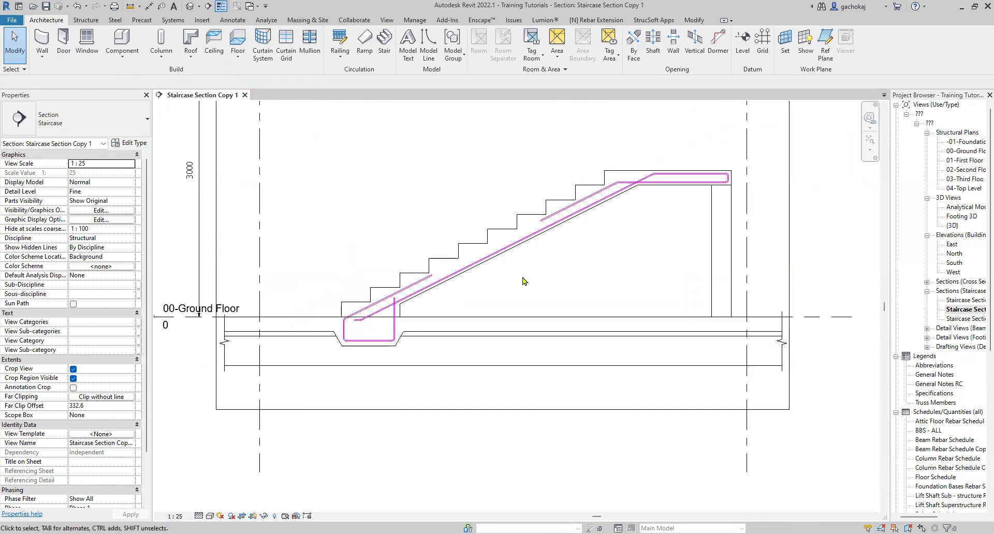
left_click(474, 247)
left_click(497, 44)
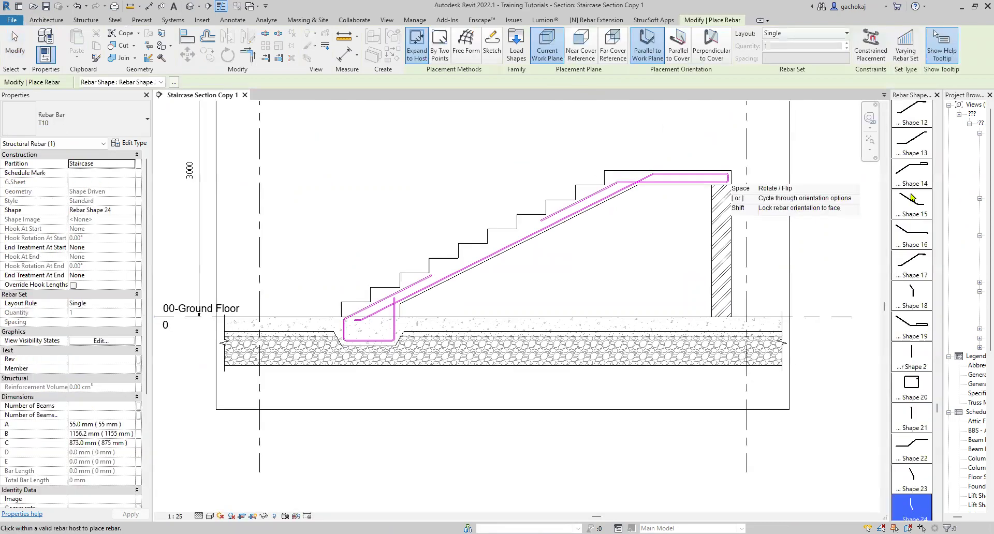
scroll(915, 191, "up", 5)
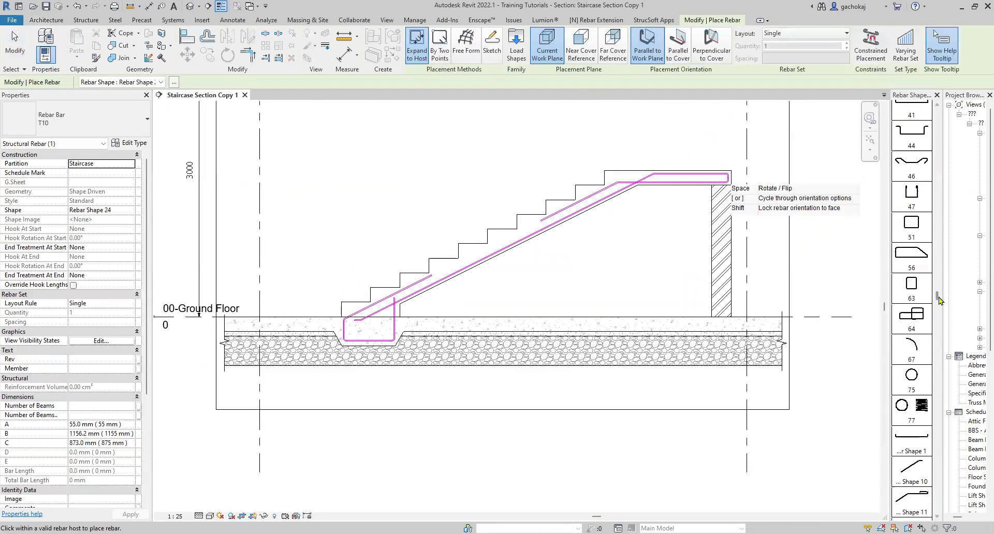
left_click_drag(937, 299, 938, 109)
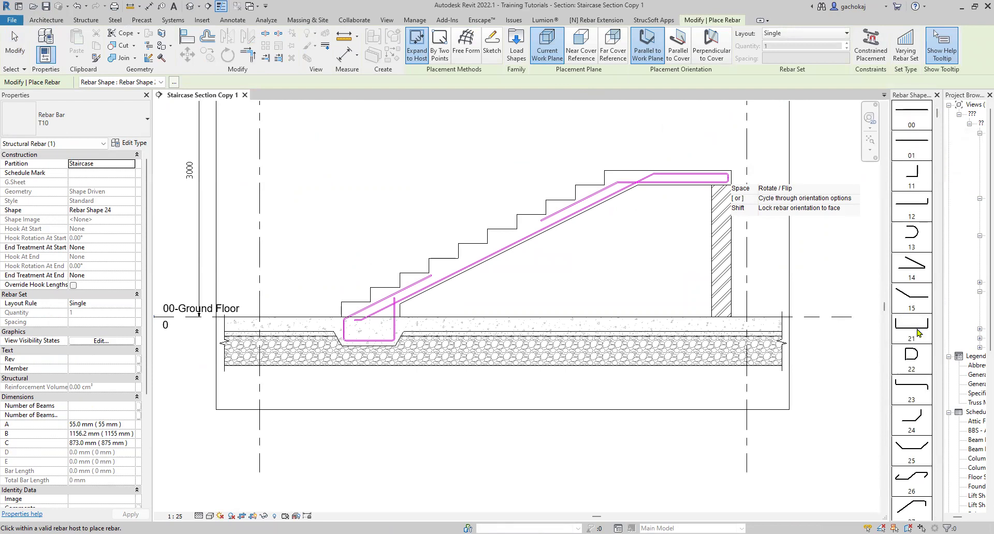
left_click(915, 151)
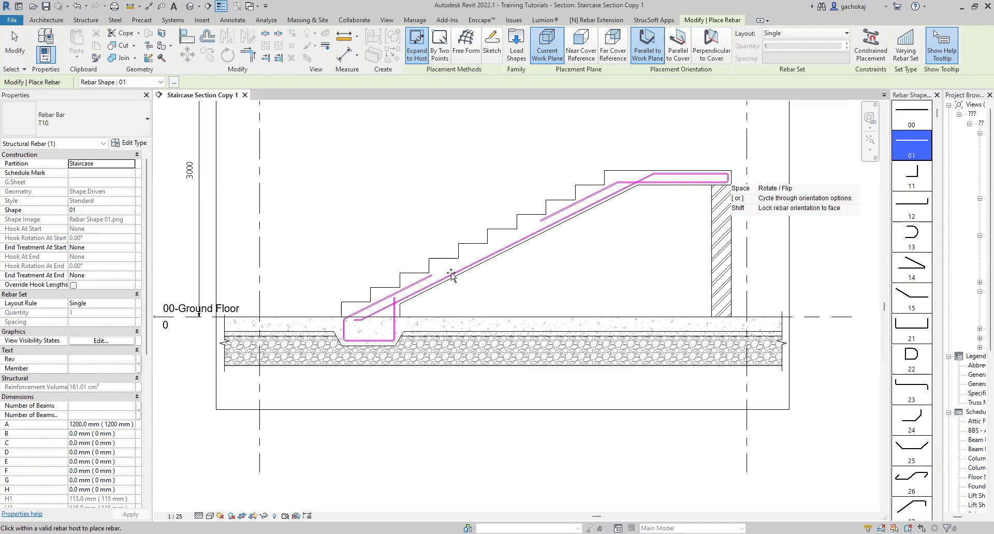
key("bracketleft")
scroll(439, 299, "up", 10)
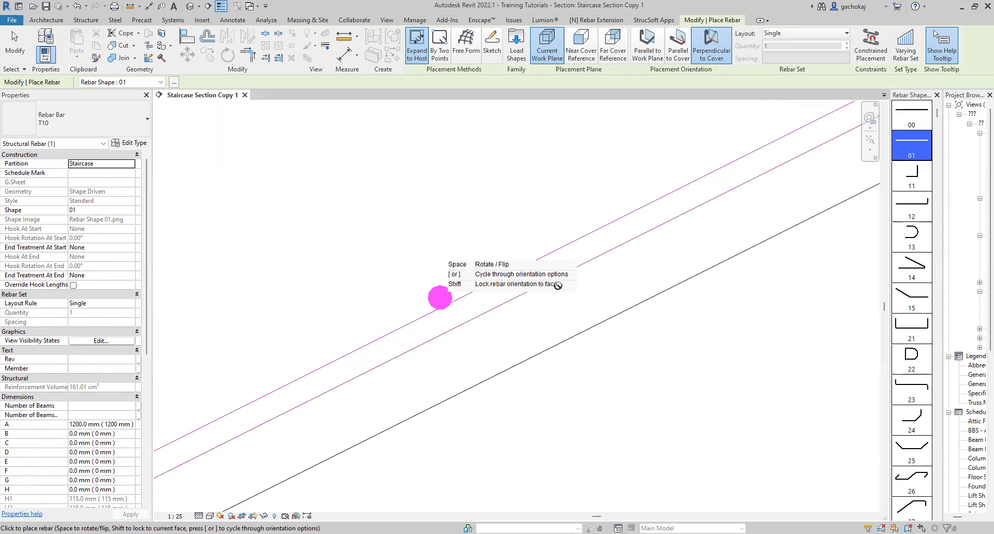
key("Escape")
- Set the layout of the transverse T10 bar to Maximum Spacing with a spacing of 150 mm
scroll(472, 264, "down", 5)
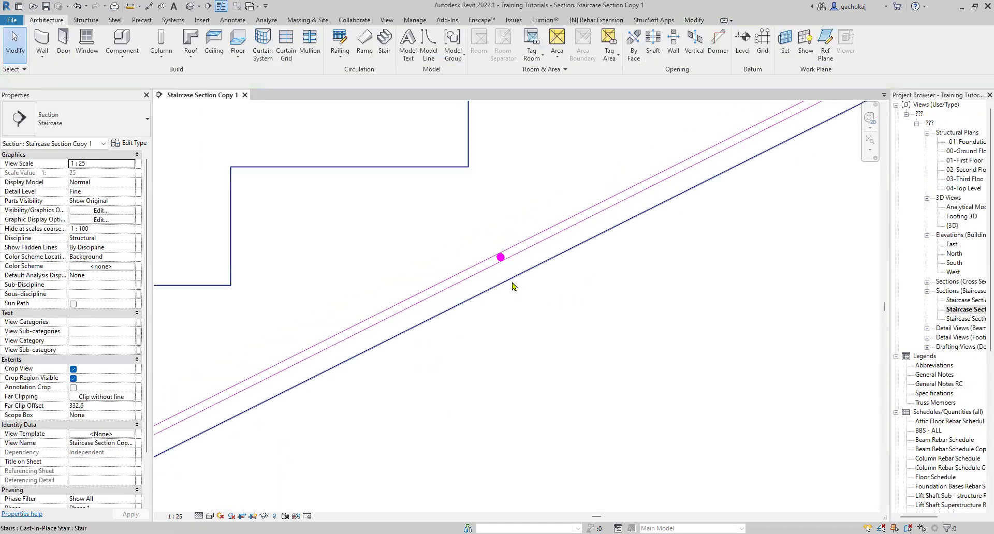
scroll(523, 301, "down", 4)
scroll(525, 303, "up", 6)
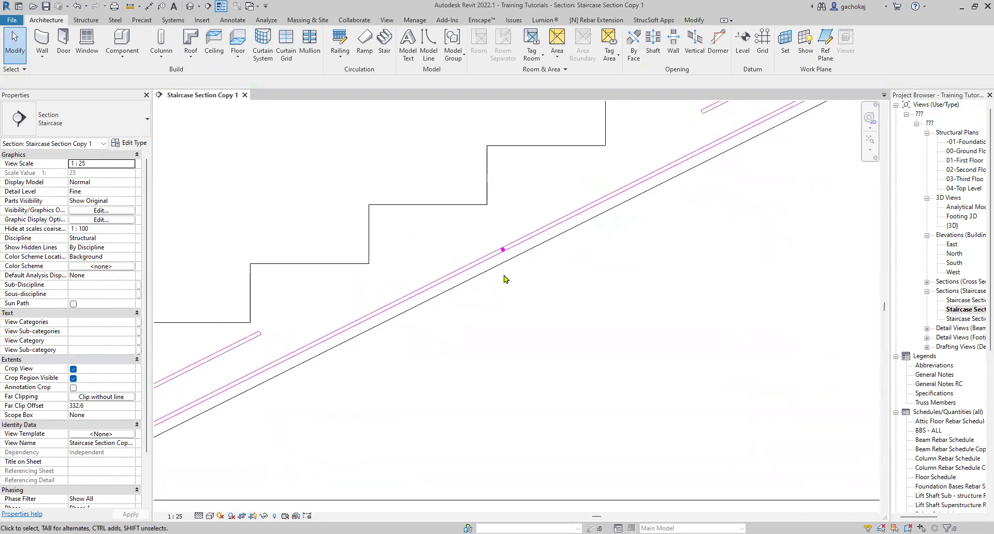
scroll(508, 306, "down", 3)
scroll(506, 293, "up", 5)
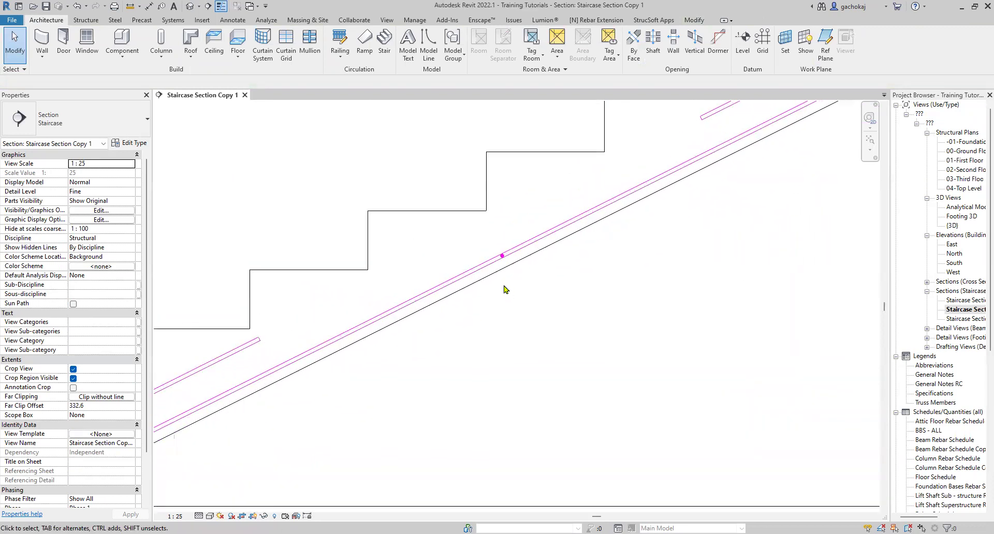
scroll(499, 272, "up", 2)
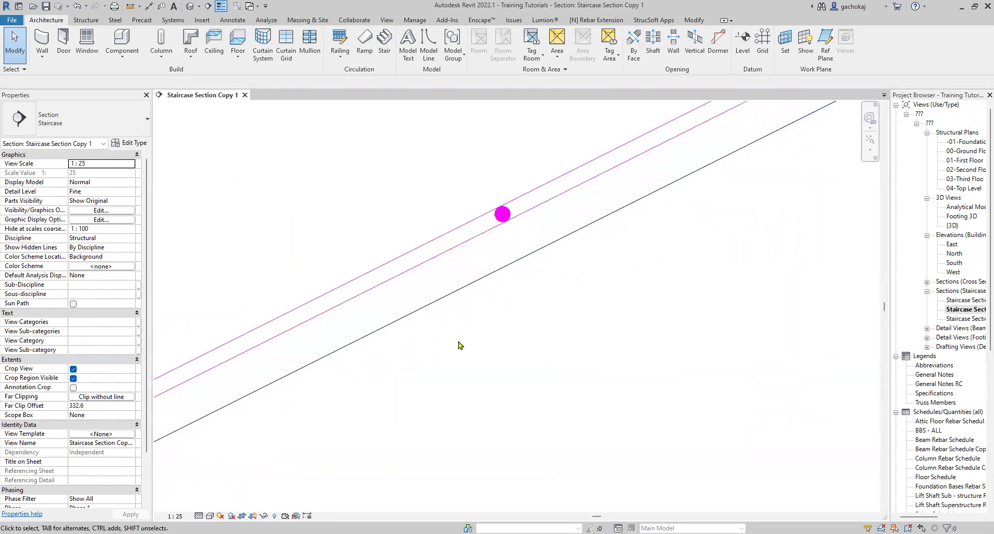
scroll(477, 338, "down", 3)
scroll(492, 288, "up", 5)
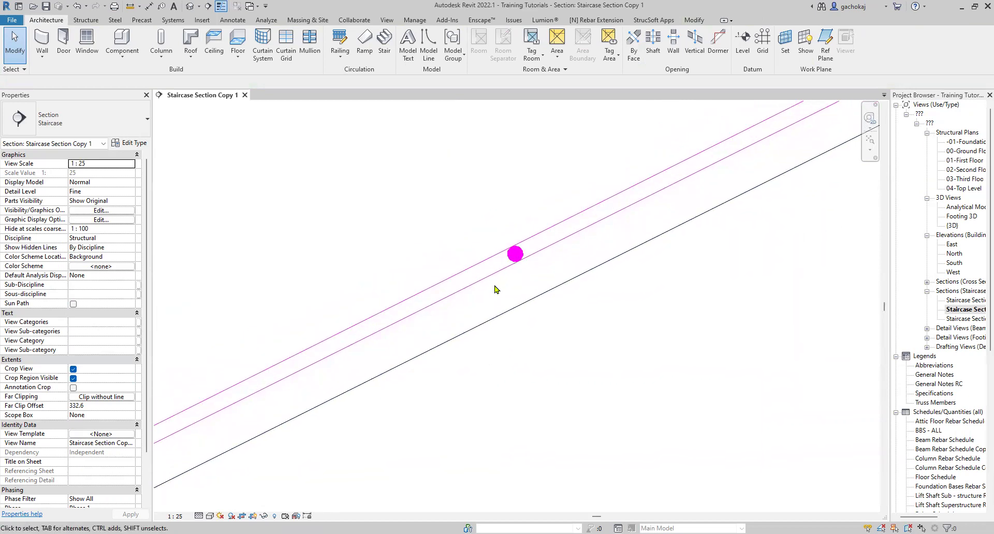
left_click(681, 254)
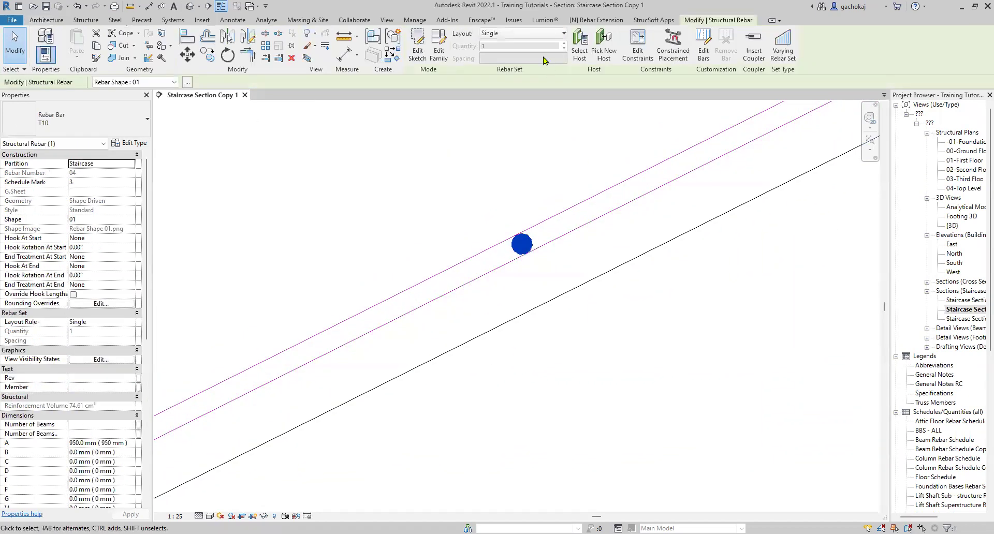
left_click(542, 35)
left_click(519, 64)
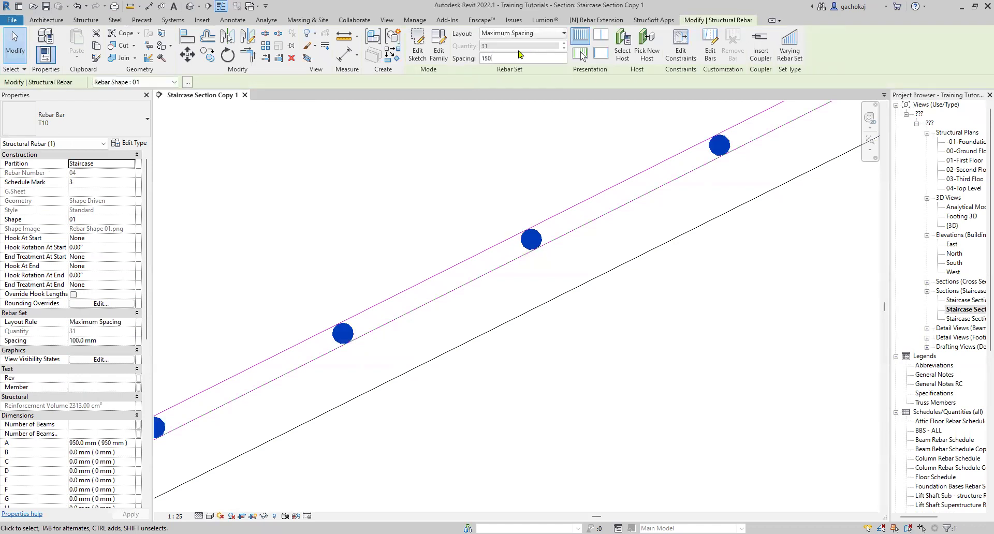
key("Return")
- Move the transverse bar set perpendicular to the slope so the bars rest on the upper face of the sloped main bar
scroll(661, 284, "down", 5)
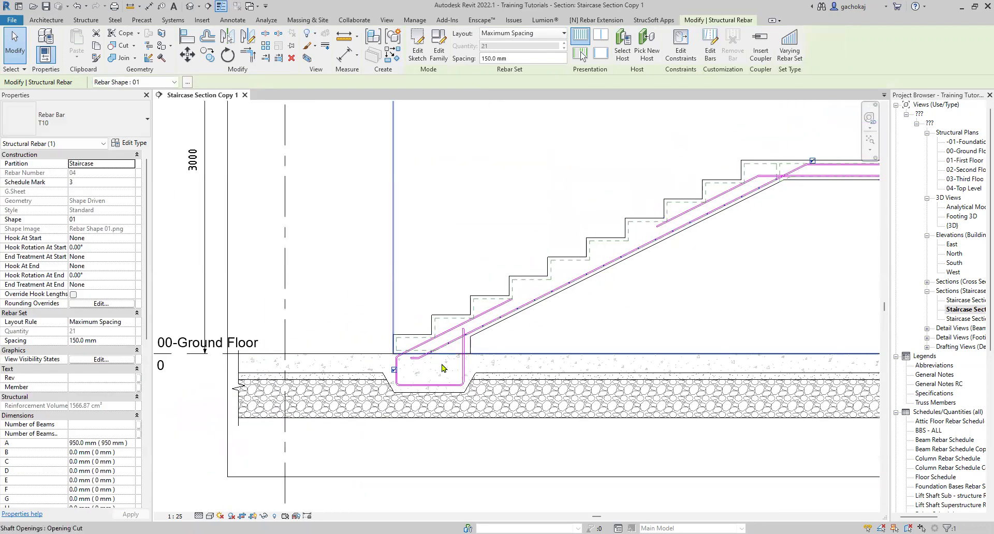
scroll(429, 365, "up", 3)
scroll(420, 367, "up", 1)
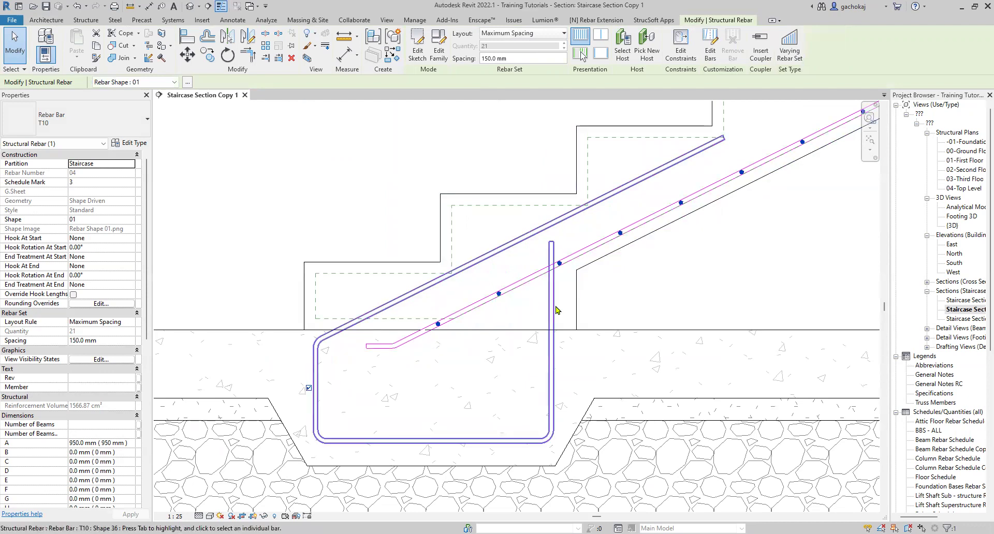
left_click(521, 296)
scroll(496, 298, "up", 4)
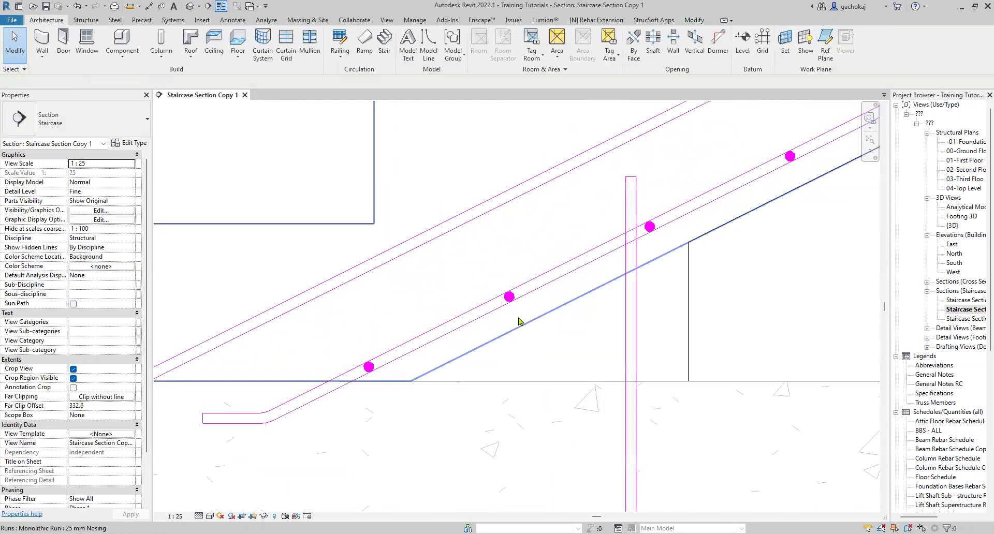
left_click(510, 302)
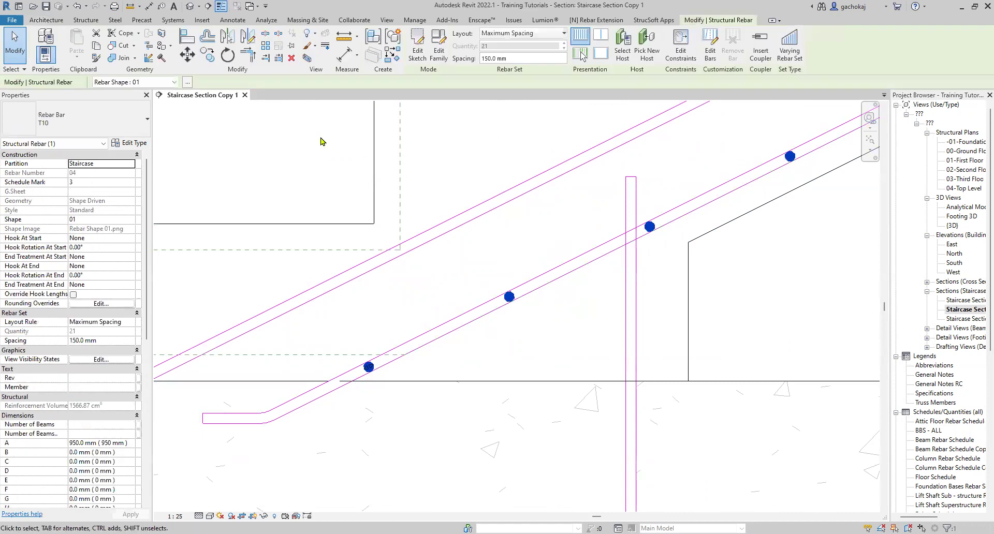
left_click(187, 57)
scroll(518, 308, "up", 5)
left_click(500, 301)
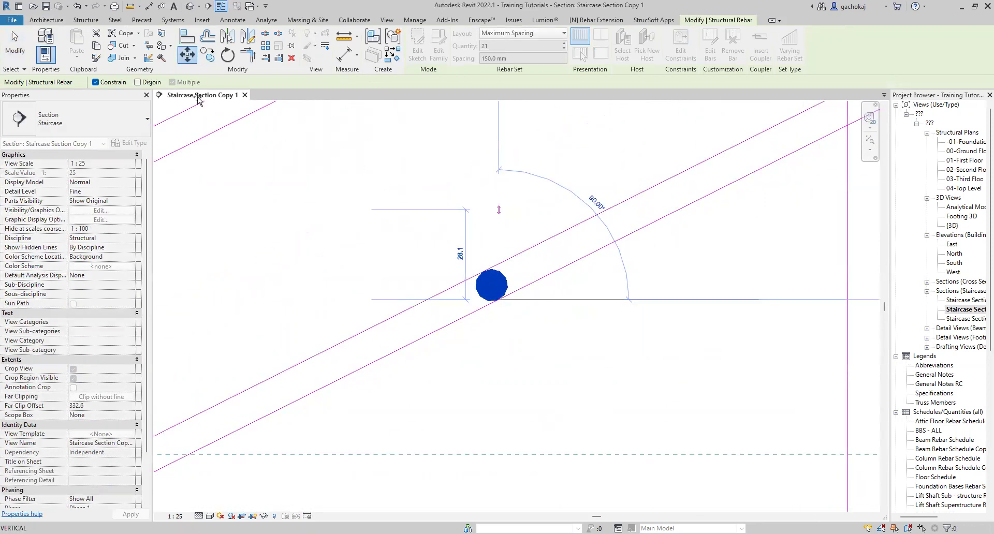
scroll(486, 277, "up", 3)
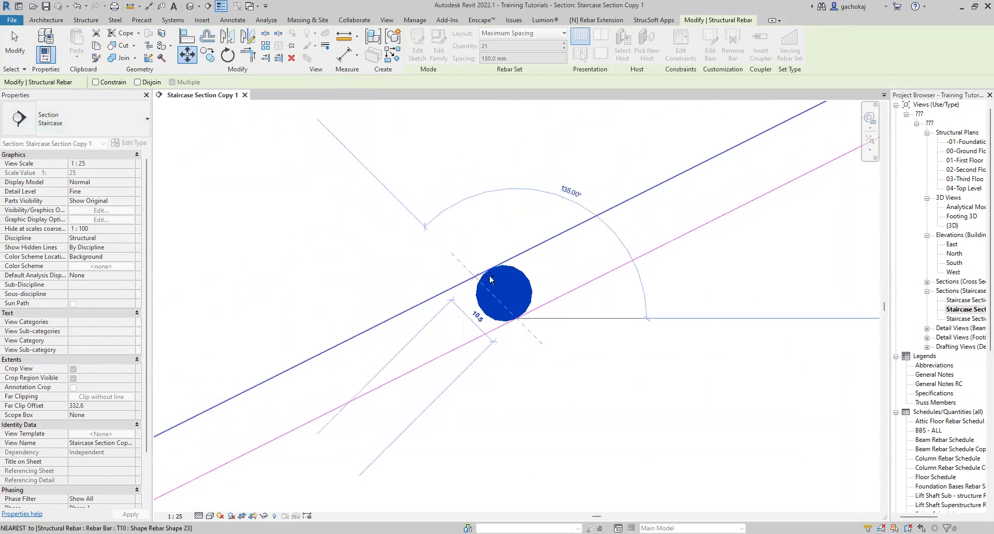
scroll(495, 274, "up", 2)
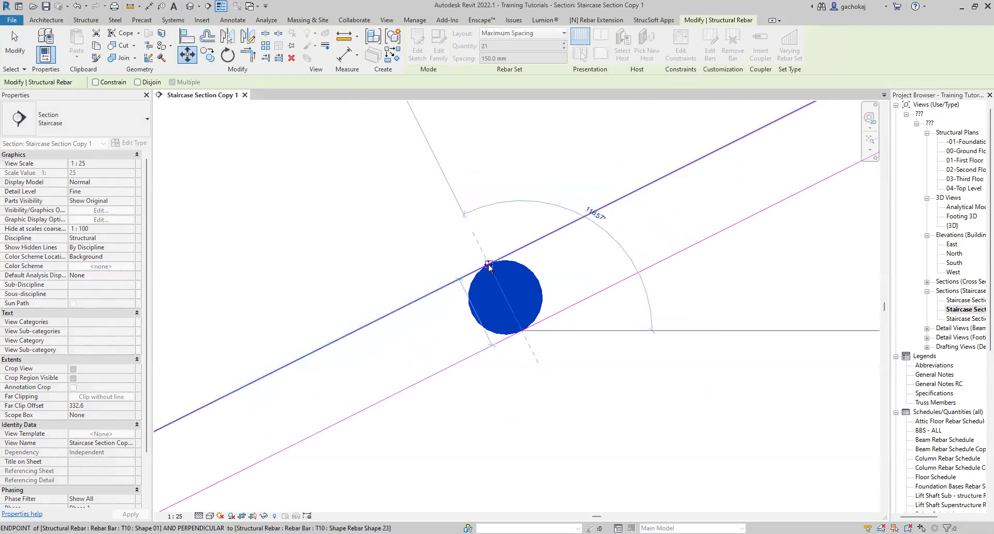
left_click(489, 264)
scroll(566, 333, "down", 5)
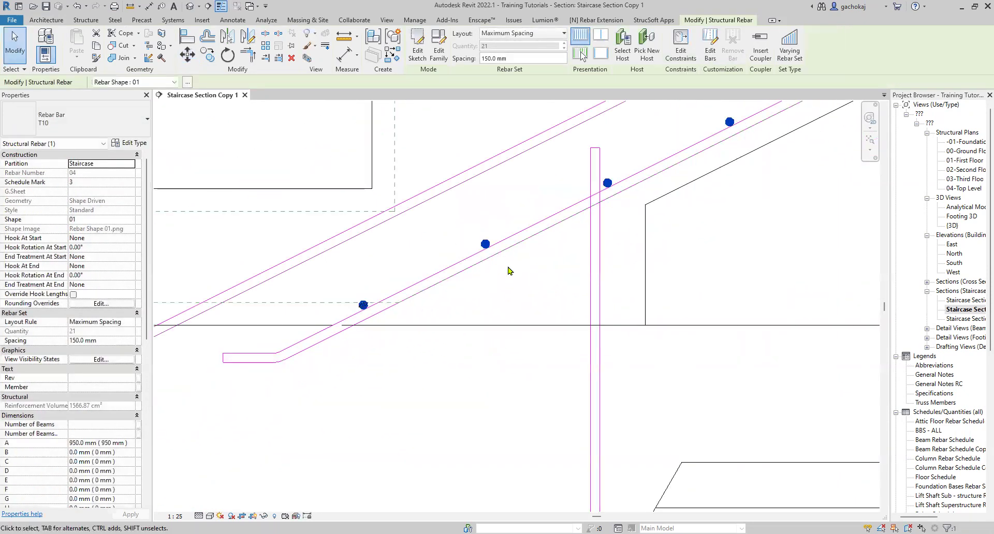
scroll(414, 317, "down", 6)
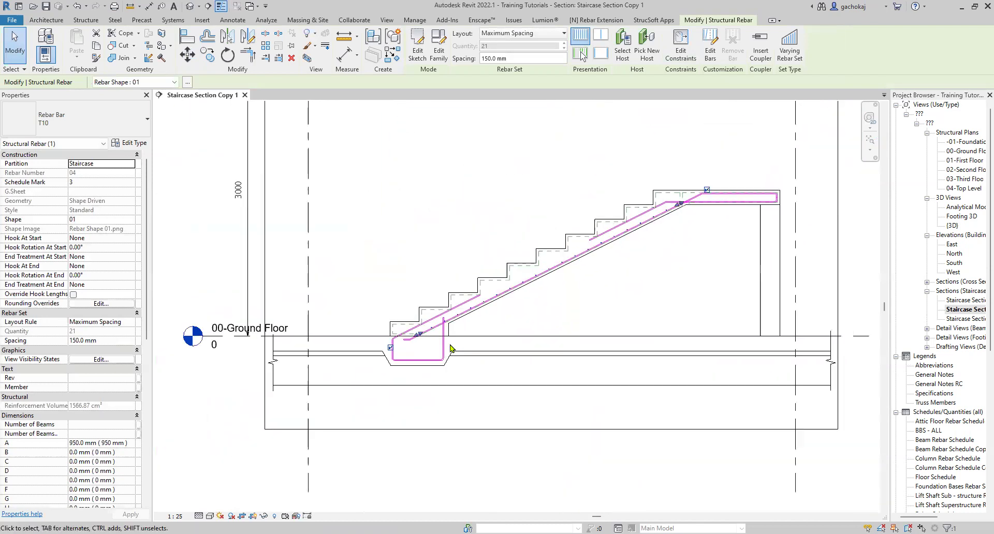
scroll(680, 226, "up", 4)
key("Escape")
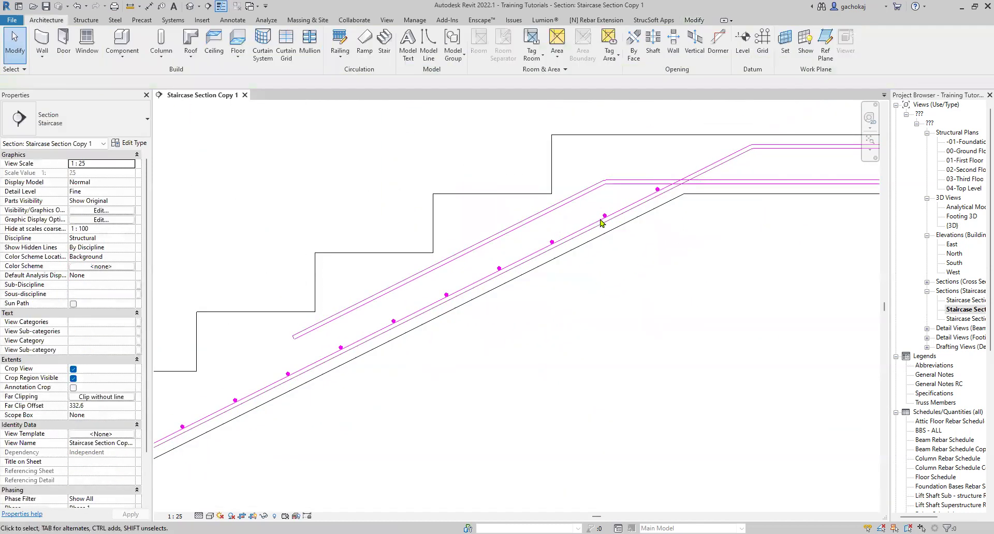
- Copy the transverse bar set about 66.5 mm perpendicular to the slope, up to the underside of the starter bar's sloped leg
scroll(703, 295, "down", 5)
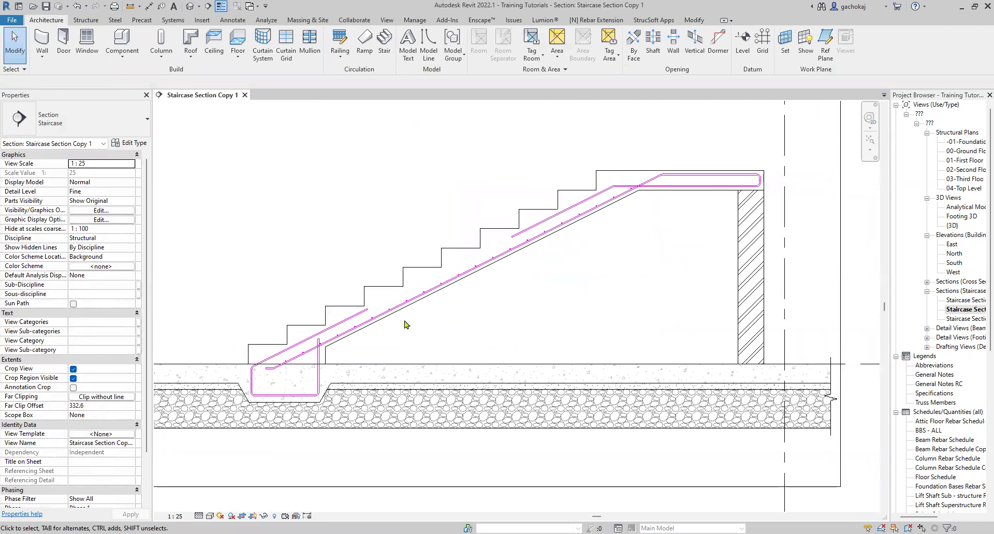
scroll(527, 266, "up", 3)
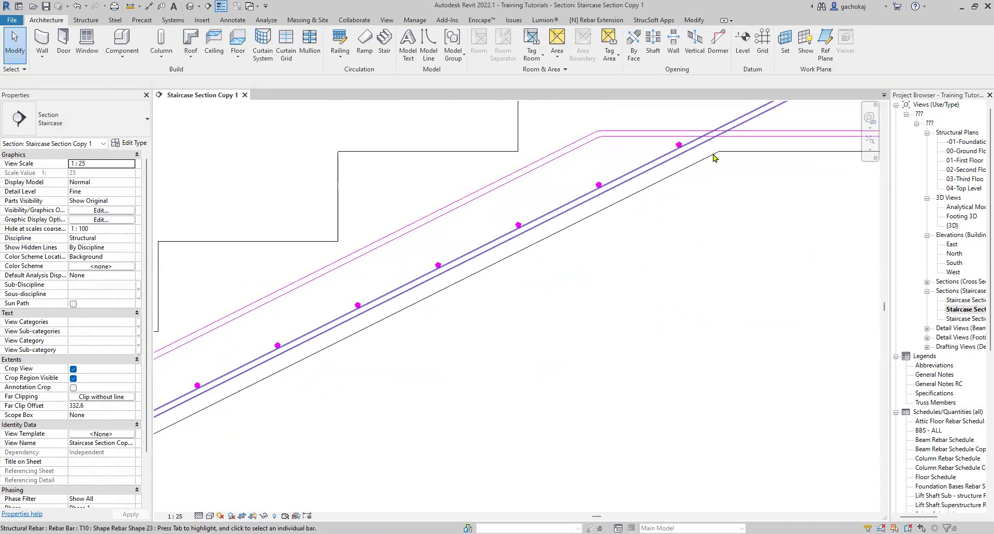
scroll(666, 228, "down", 3)
scroll(370, 320, "up", 5)
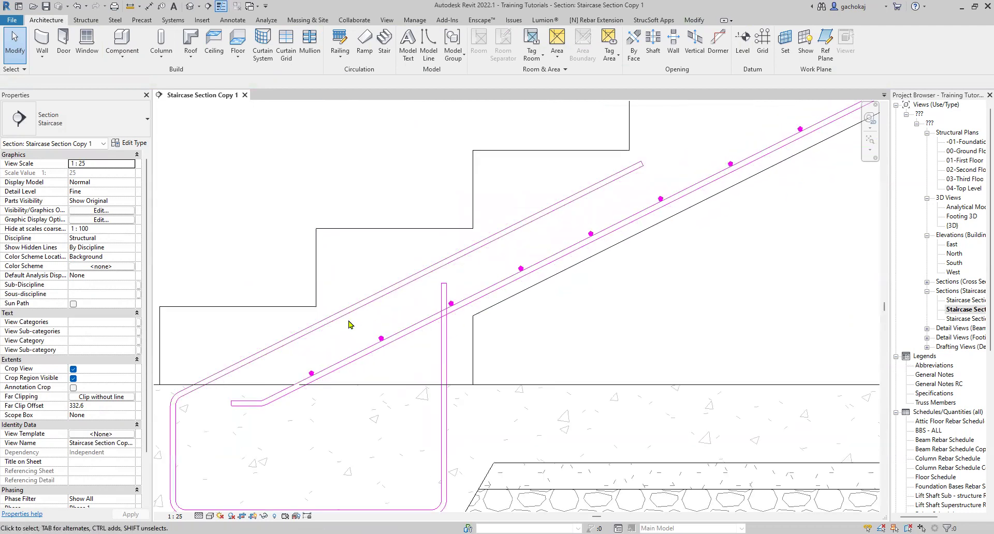
scroll(528, 271, "down", 4)
scroll(466, 317, "up", 4)
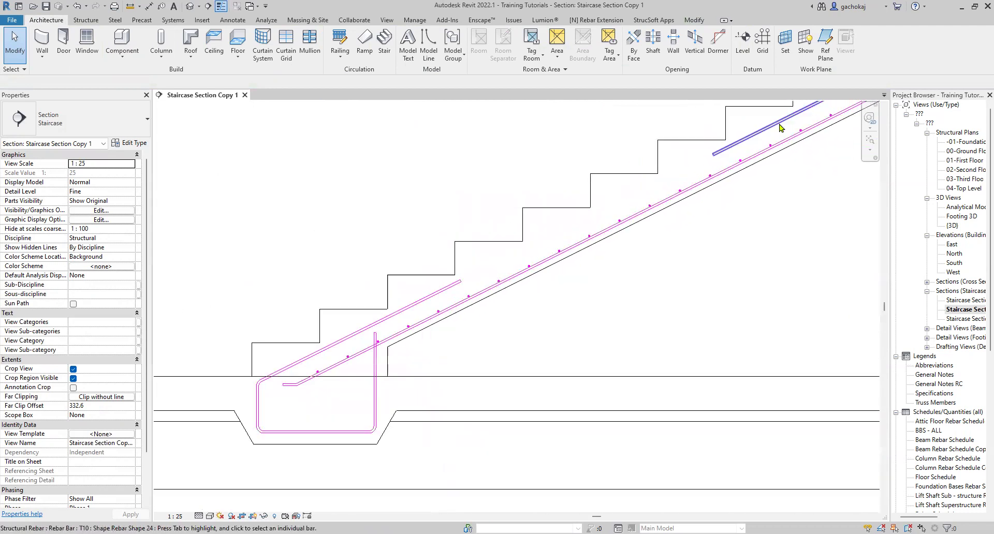
scroll(466, 317, "up", 5)
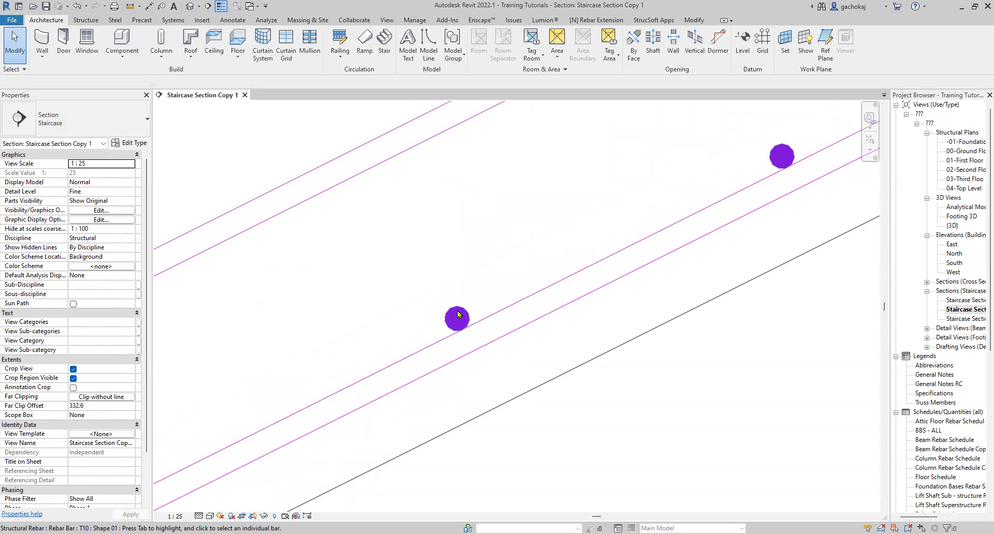
left_click(521, 314)
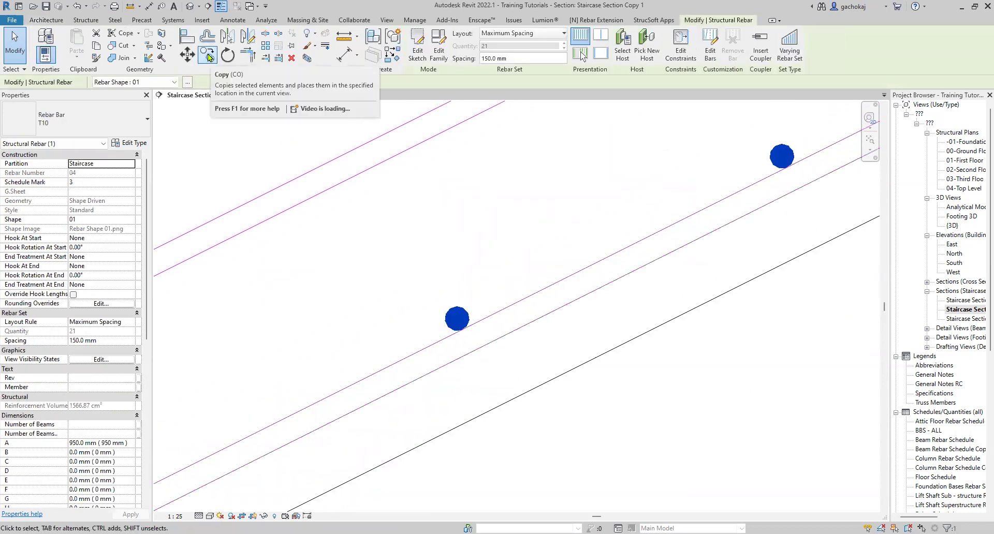
left_click(209, 57)
left_click(454, 309)
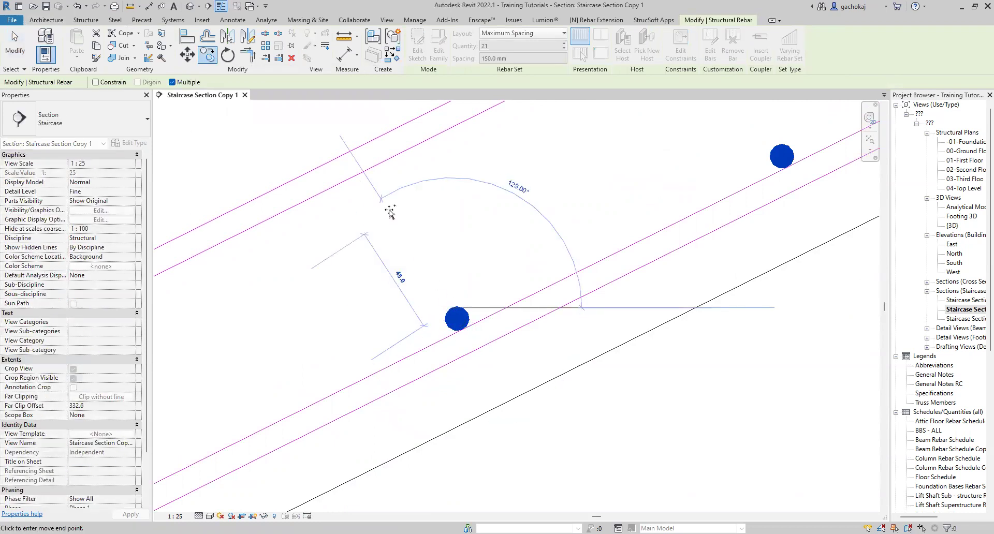
left_click(380, 166)
scroll(533, 255, "down", 4)
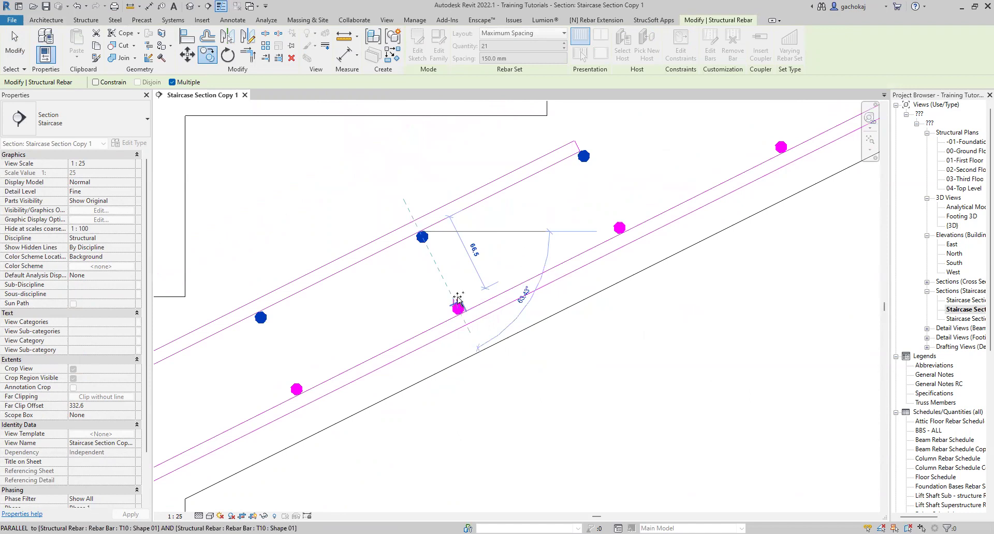
key("Escape")
key("Escape")
- Shorten the copied upper transverse bar set from its upper end so it stops at the tip of the starter bar's sloped leg
scroll(482, 309, "down", 2)
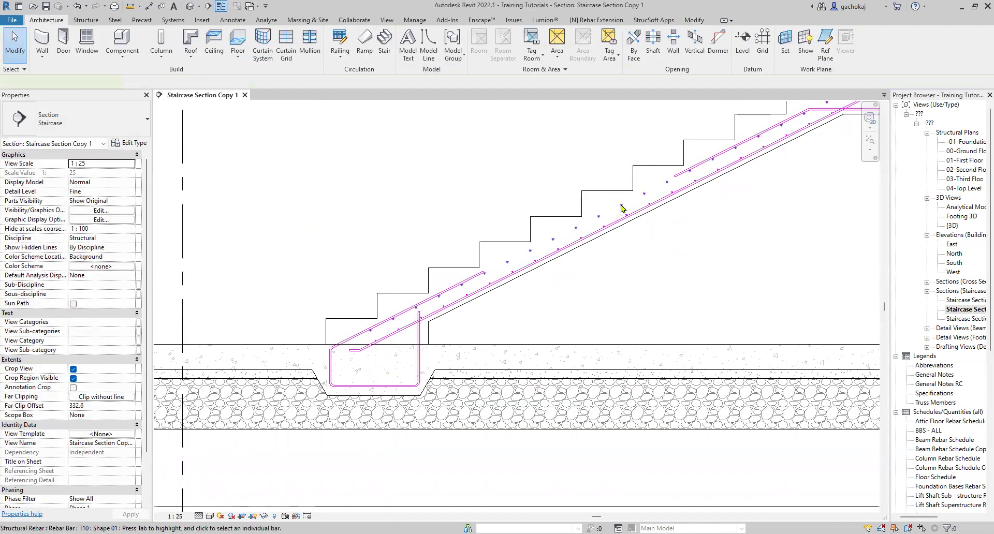
left_click(621, 208)
scroll(758, 149, "up", 4)
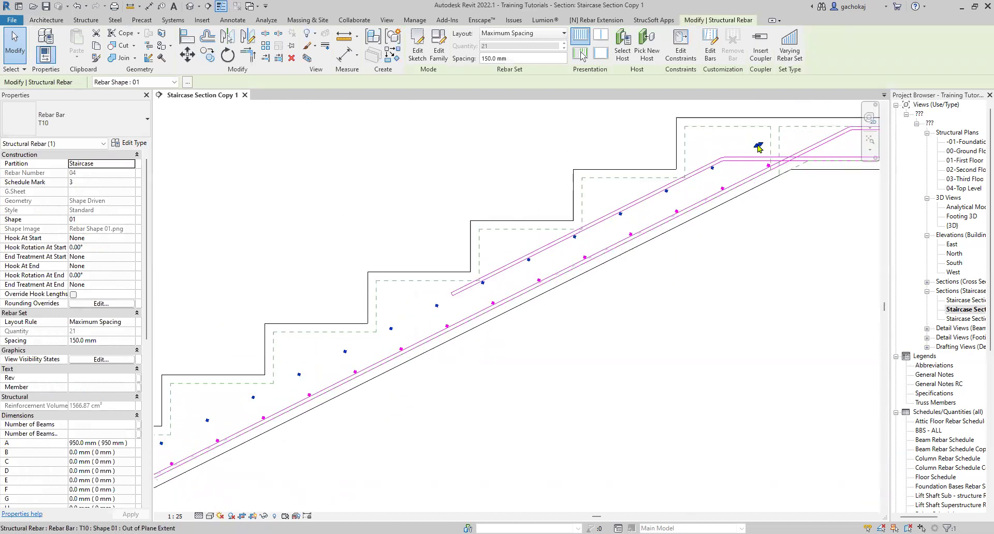
scroll(759, 149, "up", 2)
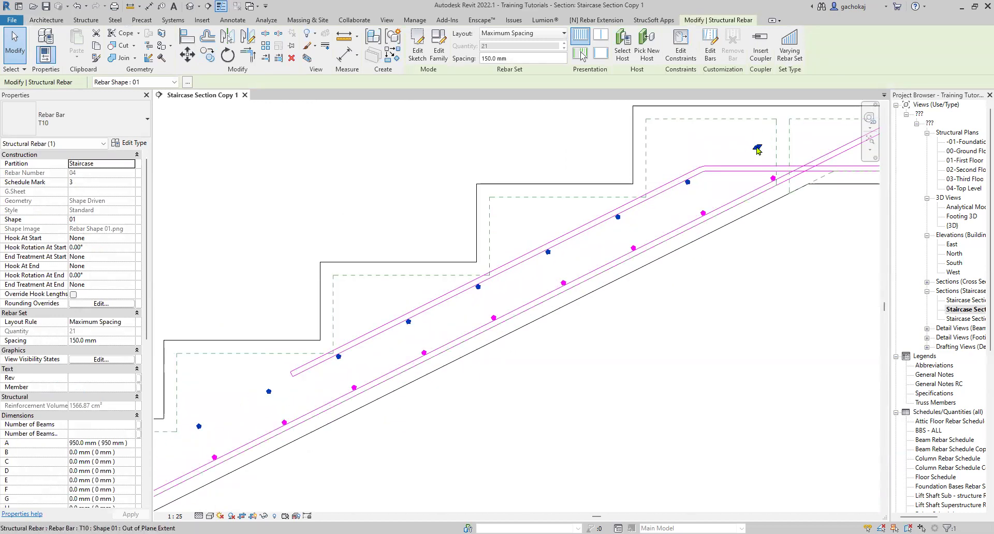
left_click_drag(757, 149, 316, 367)
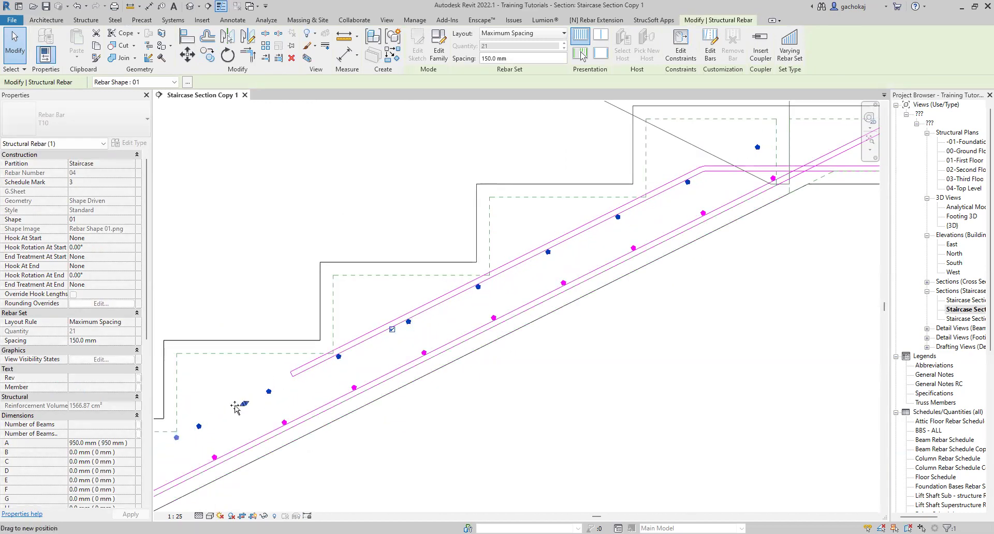
left_click_drag(235, 405, 235, 406)
scroll(628, 222, "down", 5)
scroll(473, 288, "up", 4)
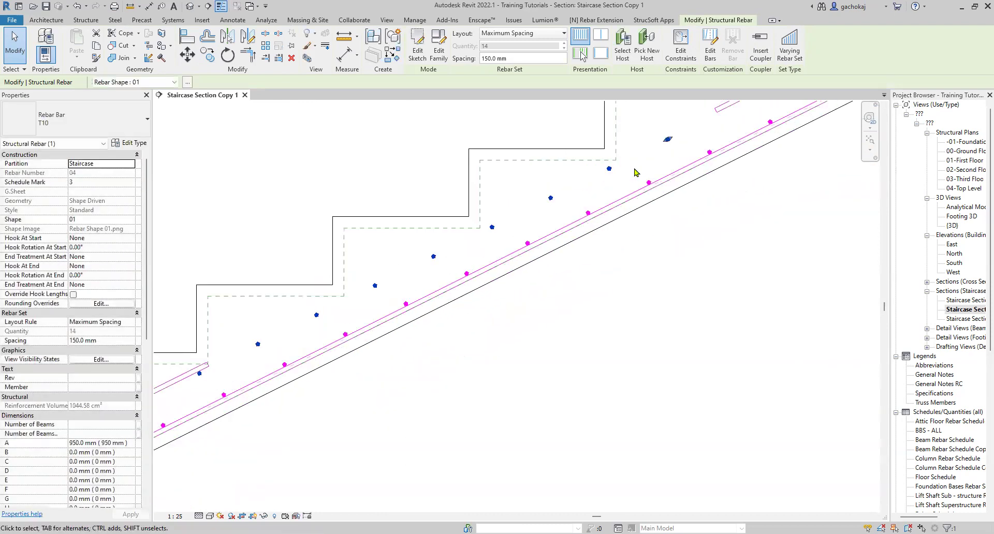
left_click_drag(667, 139, 302, 352)
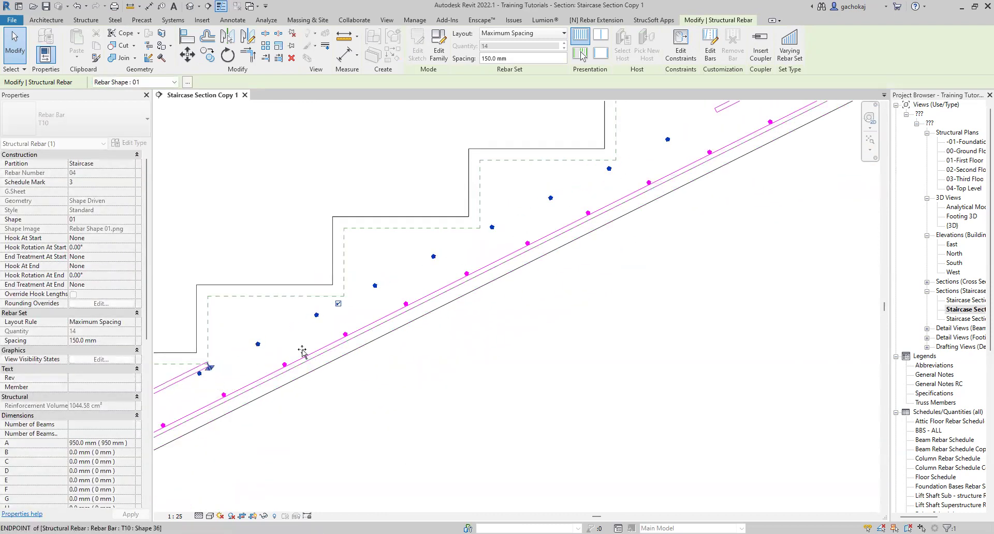
scroll(602, 215, "down", 1)
scroll(320, 316, "up", 2)
middle_click_drag(333, 355, 528, 290)
scroll(505, 281, "up", 3)
left_click_drag(470, 253, 465, 255)
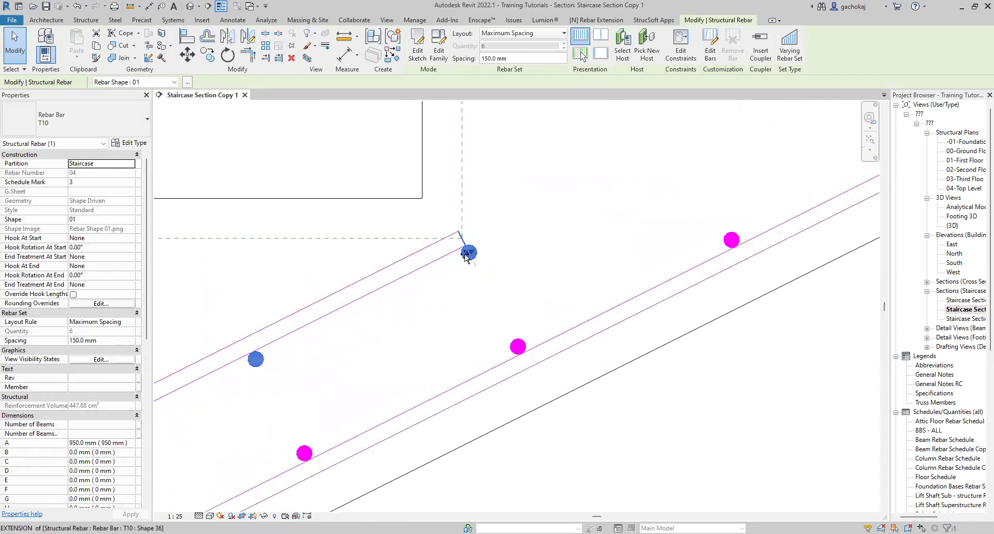
- Extend the lower end of the starter's transverse bar set down the slope towards the starter bar's lower bend
scroll(653, 174, "down", 5)
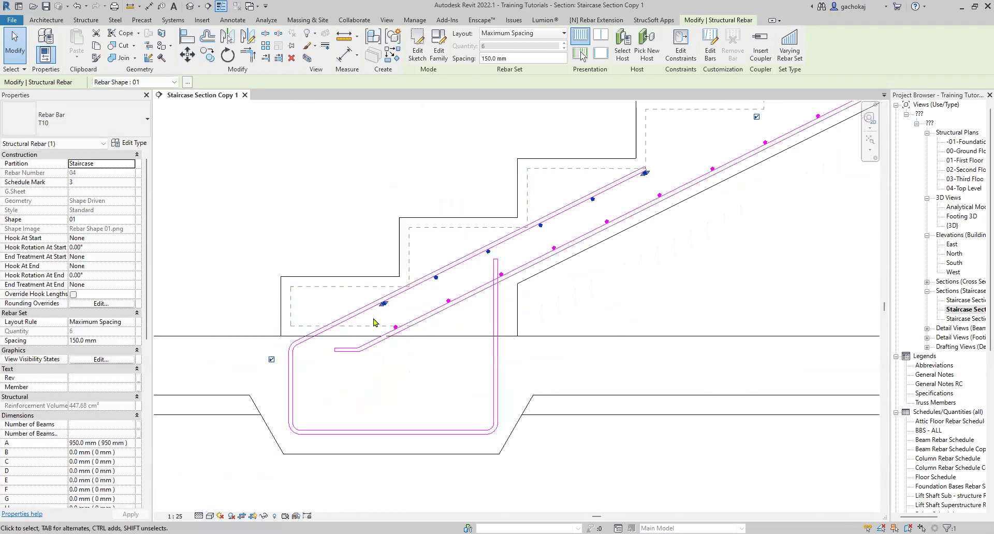
scroll(375, 323, "up", 2)
left_click_drag(385, 298, 344, 327)
left_click(555, 328)
scroll(401, 328, "down", 5)
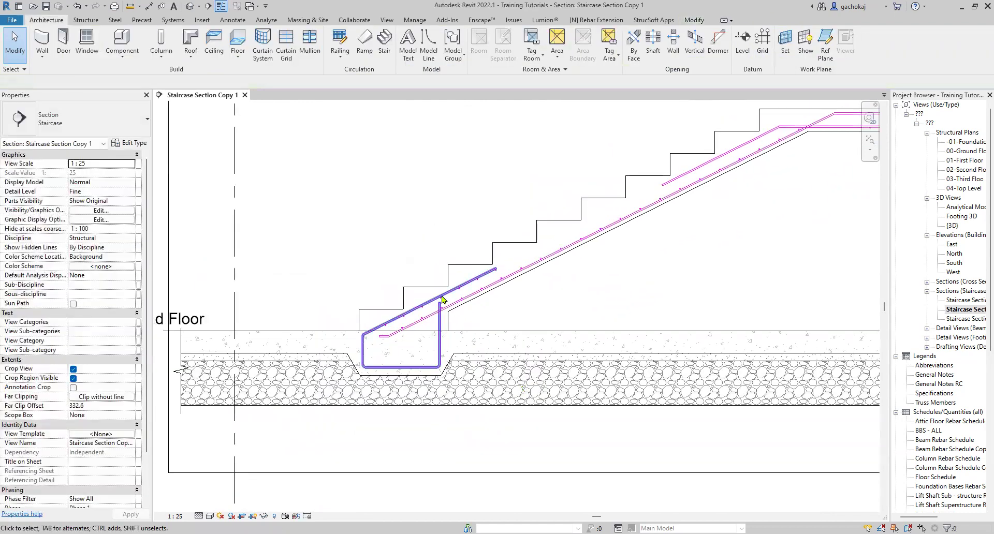
scroll(443, 299, "up", 3)
left_click(534, 249)
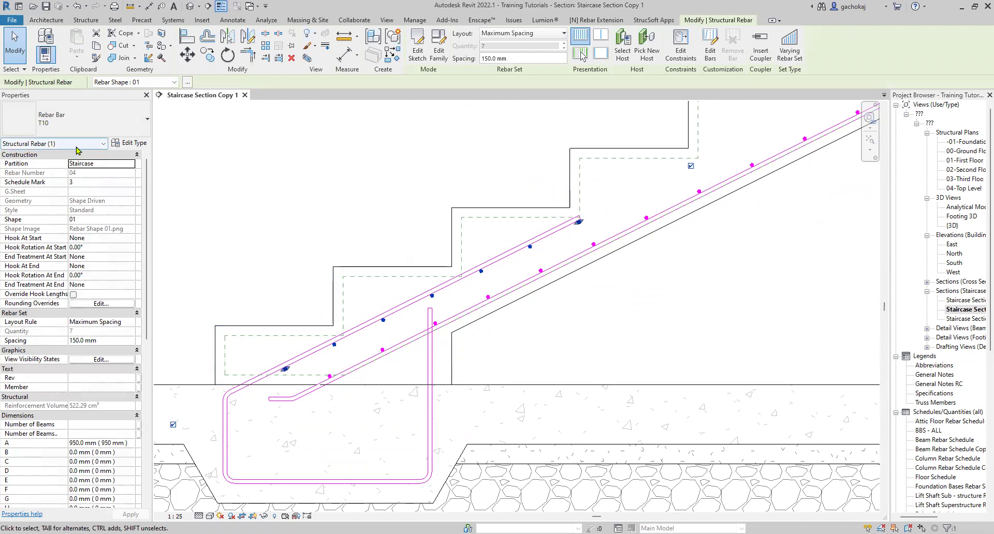
scroll(581, 282, "down", 3)
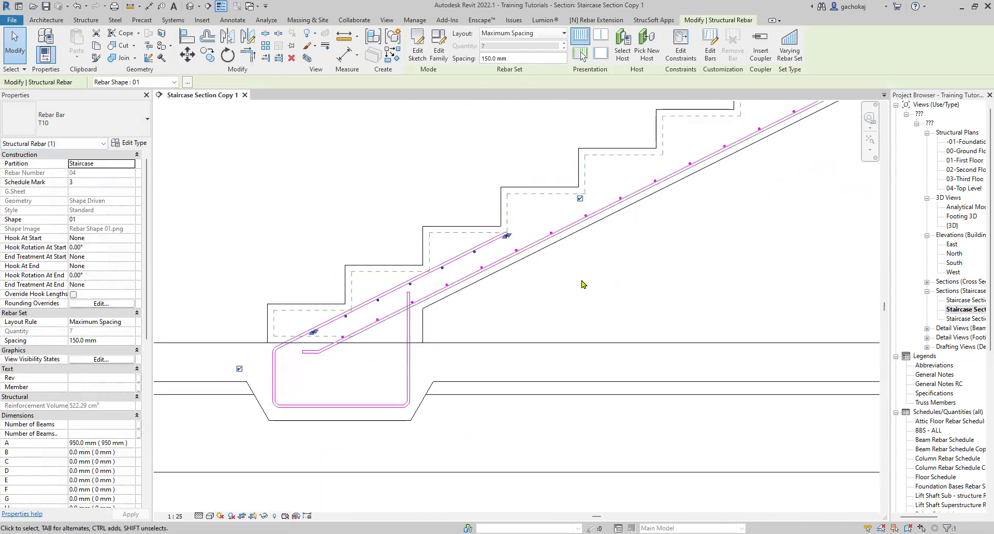
key("Escape")
- Copy the main bar's transverse bar set perpendicular to the slope, up to the underside of the landing bar's sloped leg
scroll(506, 255, "down", 2)
scroll(492, 258, "up", 6)
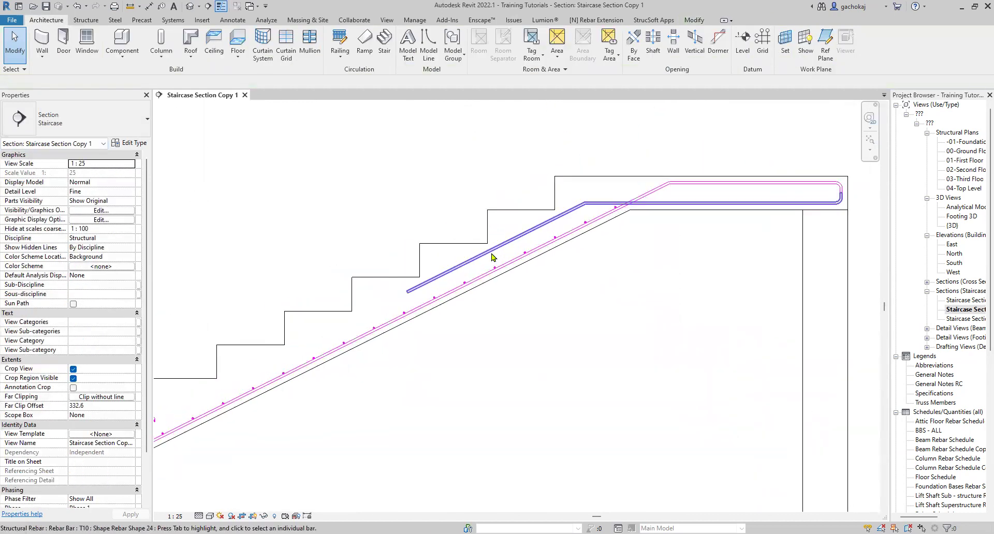
scroll(485, 286, "up", 2)
left_click(434, 240)
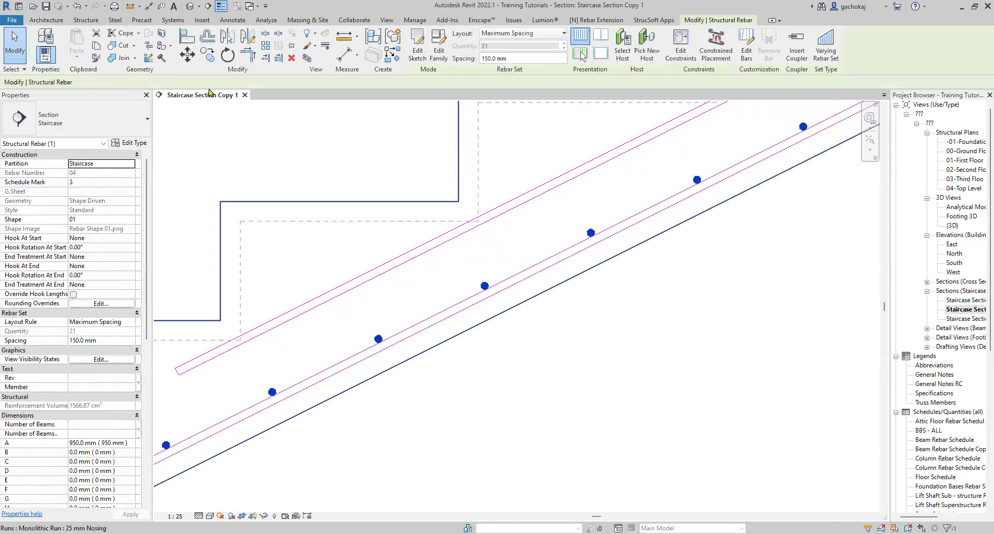
left_click(207, 53)
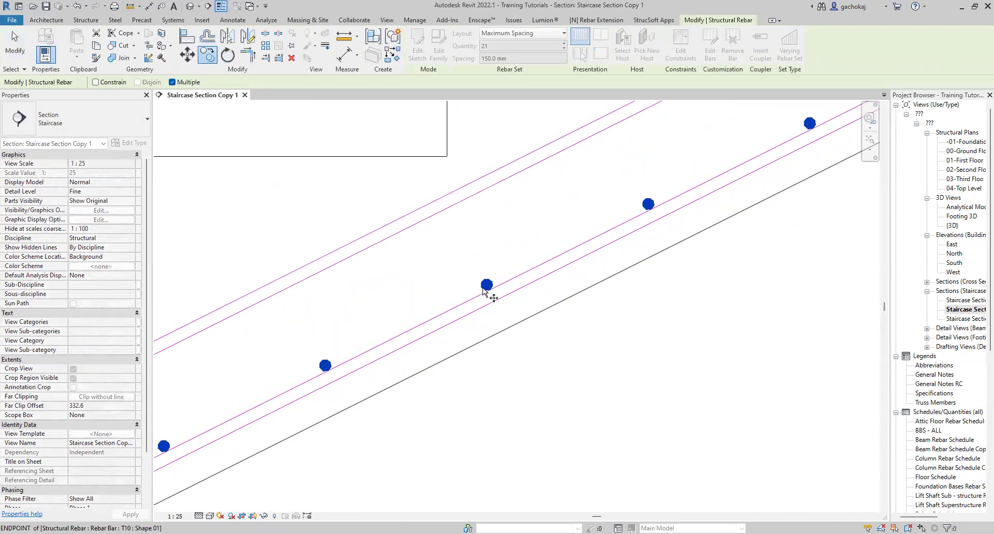
scroll(487, 287, "up", 4)
left_click(484, 285)
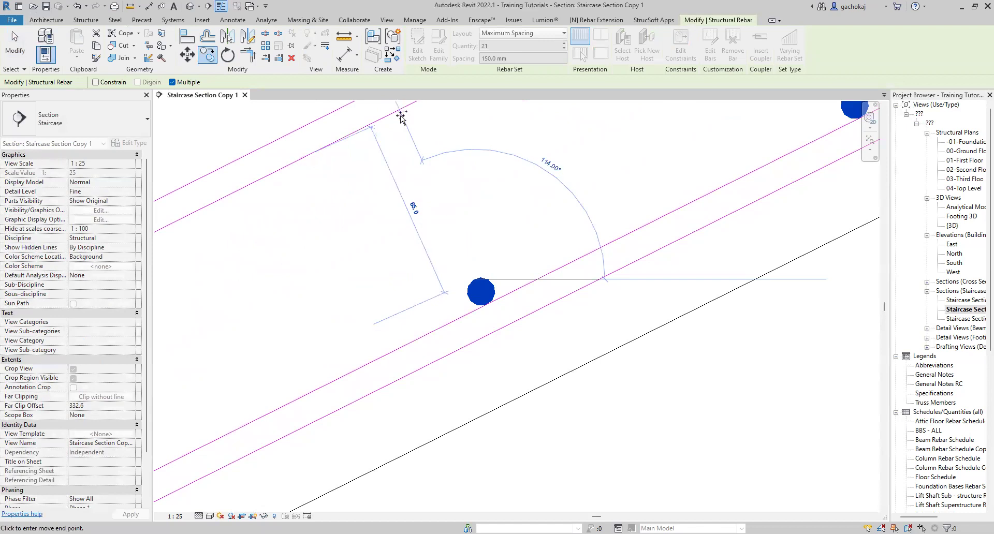
left_click(433, 188)
key("Escape")
key("Escape")
scroll(458, 222, "down", 5)
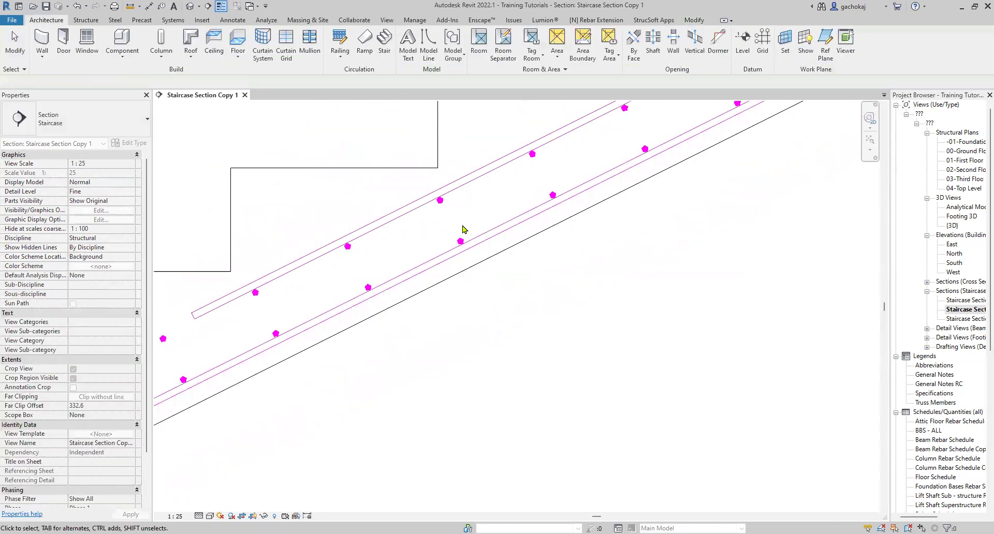
- Shorten the new transverse bar set at its upper end so it stops at the bend of the landing bar
scroll(473, 216, "up", 3)
left_click(448, 218)
scroll(546, 239, "down", 3)
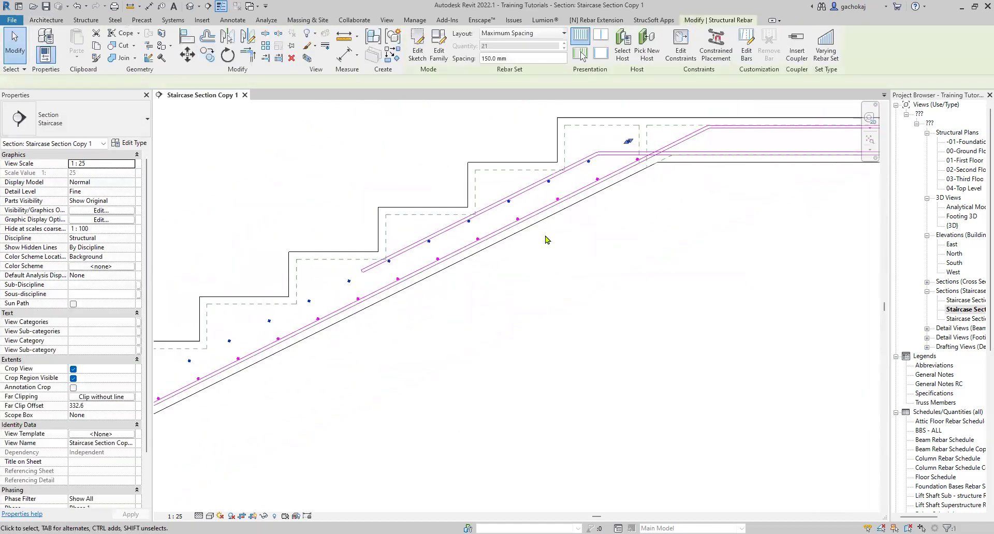
scroll(623, 156, "up", 7)
scroll(591, 163, "down", 4)
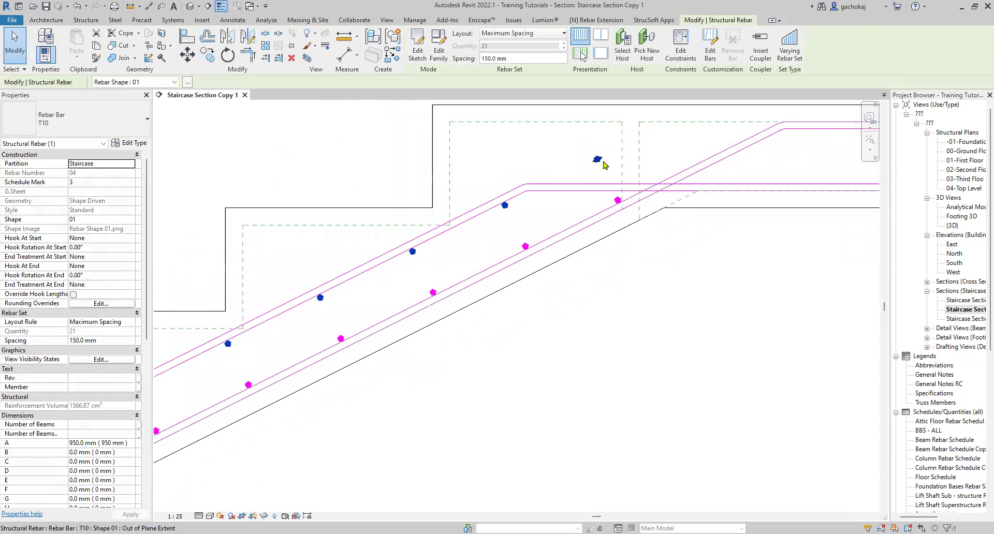
scroll(588, 151, "up", 3)
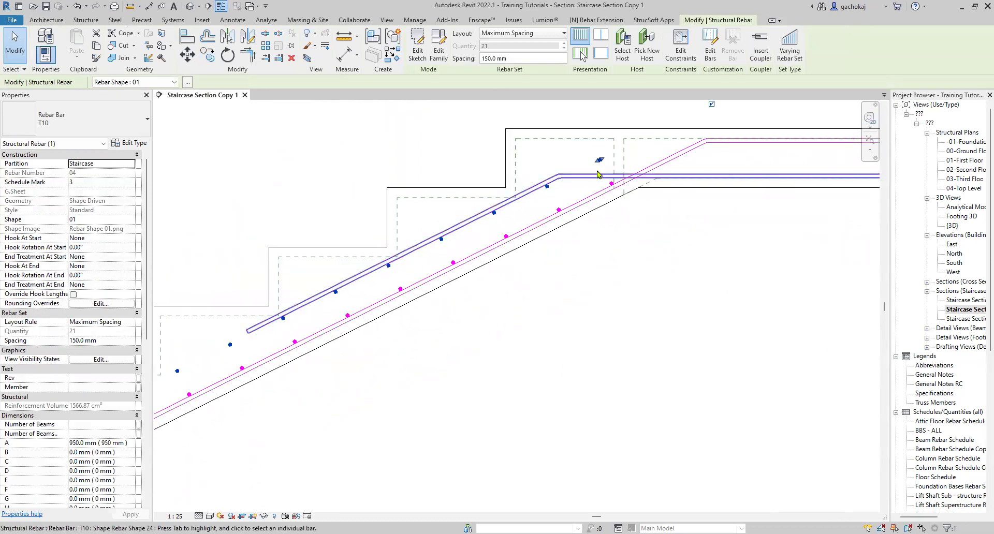
left_click_drag(596, 156, 538, 196)
scroll(635, 182, "down", 5)
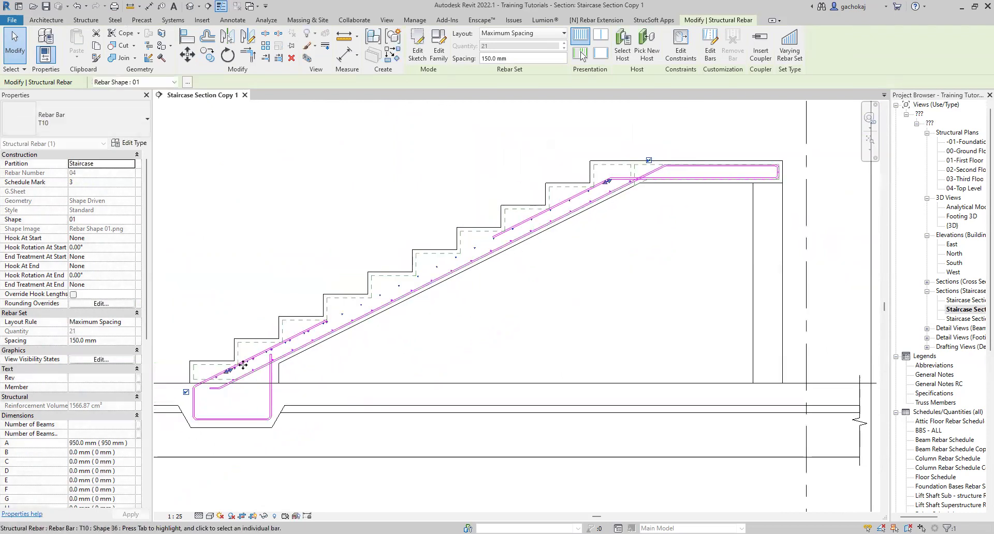
- Shorten the same set at its lower end so it stops at the lower tip of the landing bar's sloped leg
scroll(242, 364, "up", 4)
left_click_drag(231, 369, 668, 186)
scroll(668, 186, "down", 4)
scroll(364, 310, "up", 6)
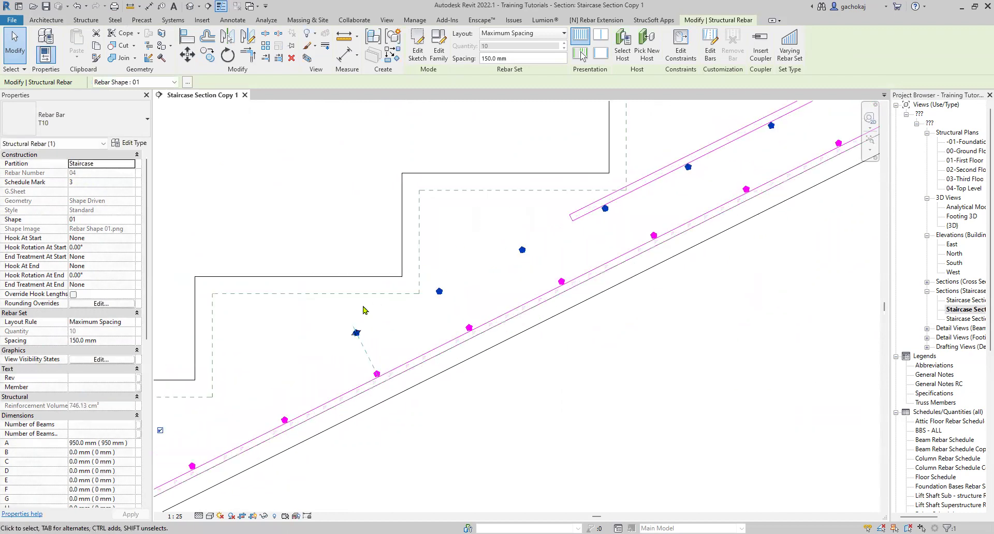
left_click_drag(358, 333, 595, 248)
scroll(581, 250, "up", 4)
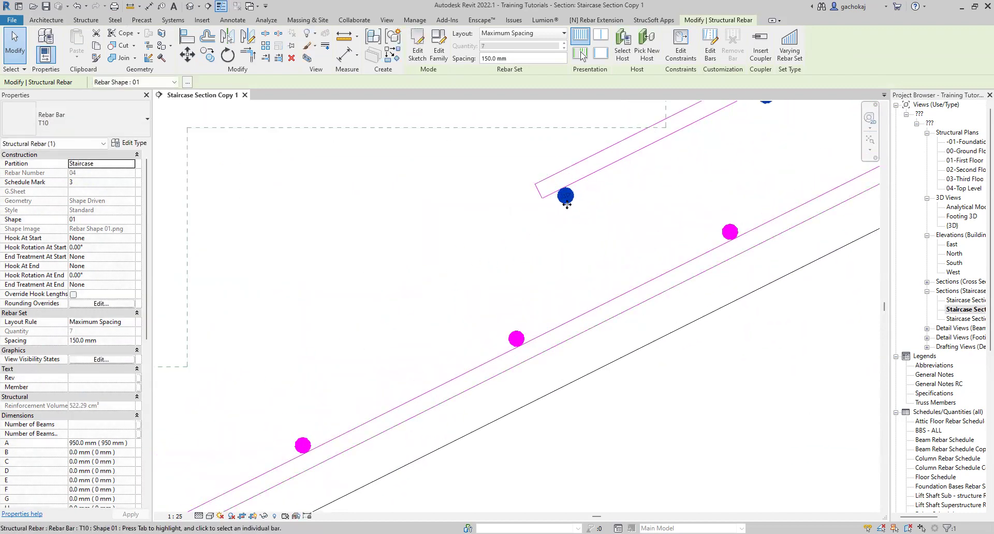
scroll(565, 197, "up", 2)
left_click(373, 260)
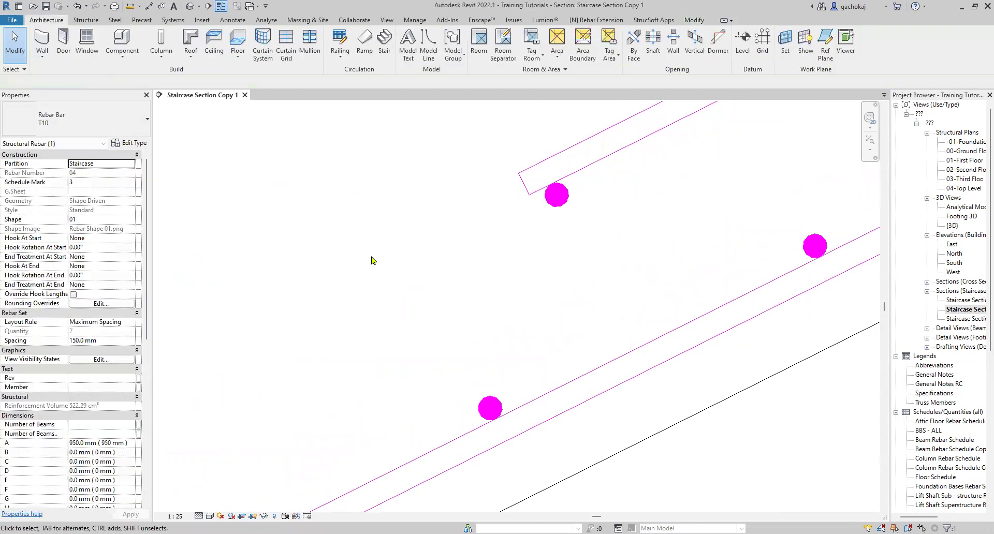
- Examine the arrangement of main and transverse bars along the flight, from the starter foundation to the landing
scroll(432, 267, "down", 3)
scroll(466, 258, "down", 4)
scroll(641, 243, "up", 3)
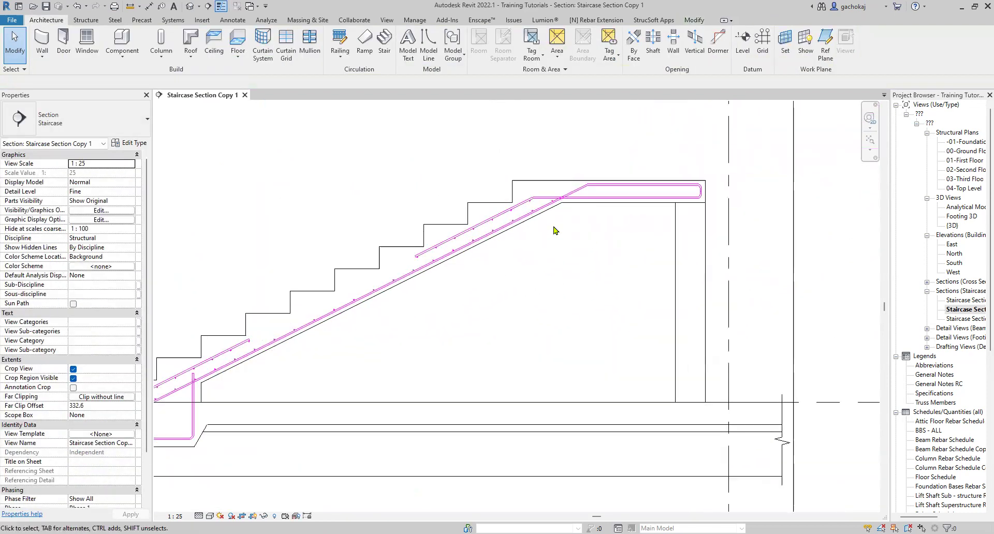
scroll(548, 198, "down", 4)
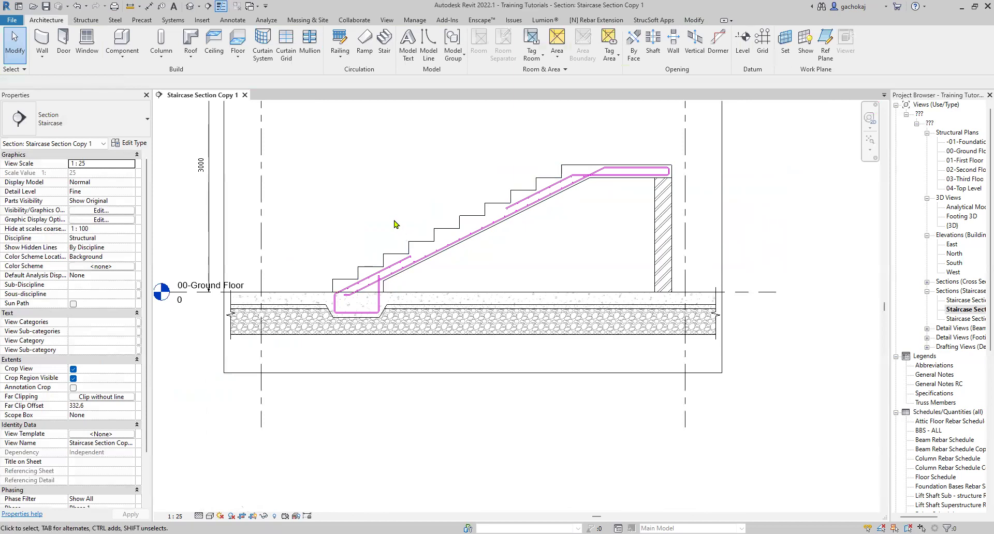
scroll(393, 256, "up", 2)
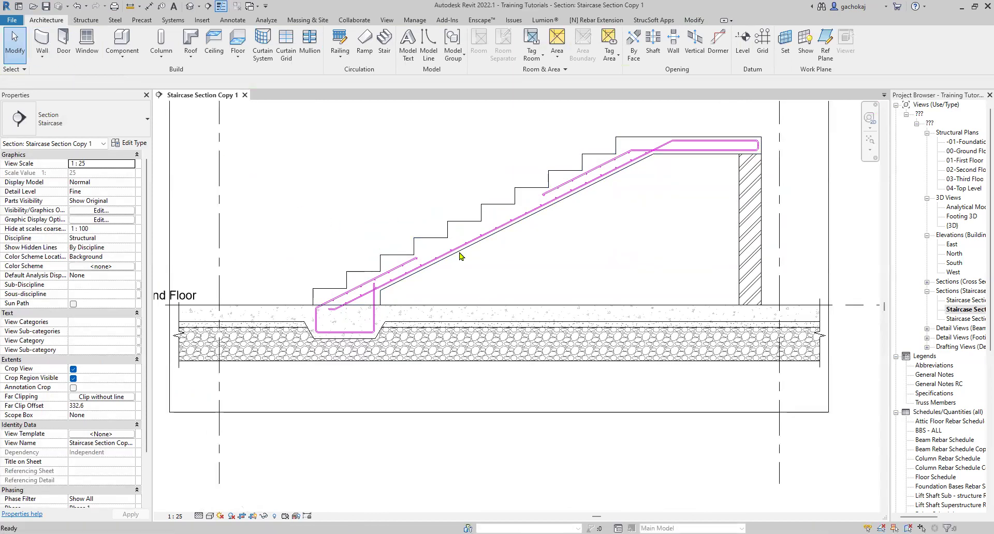
scroll(462, 268, "down", 2)
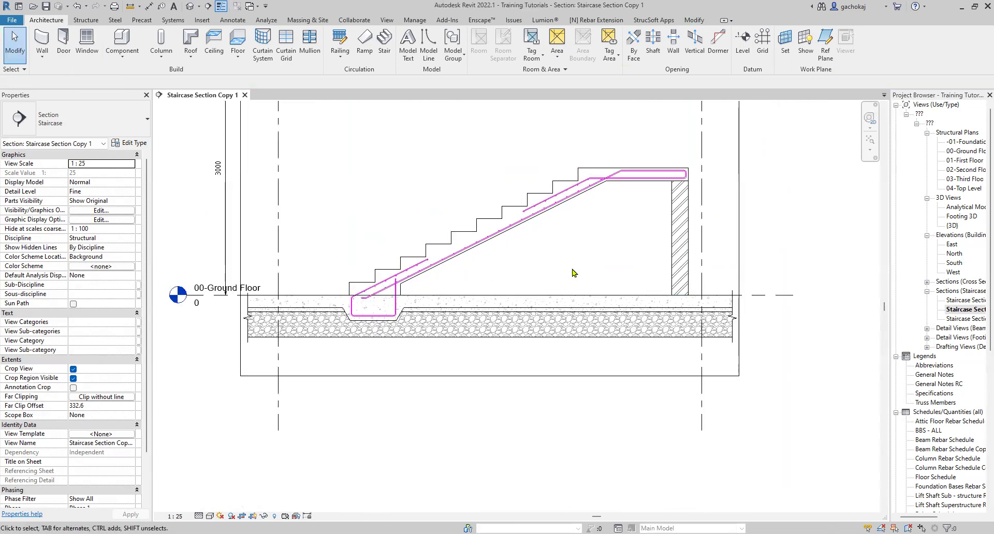
scroll(377, 293, "up", 5)
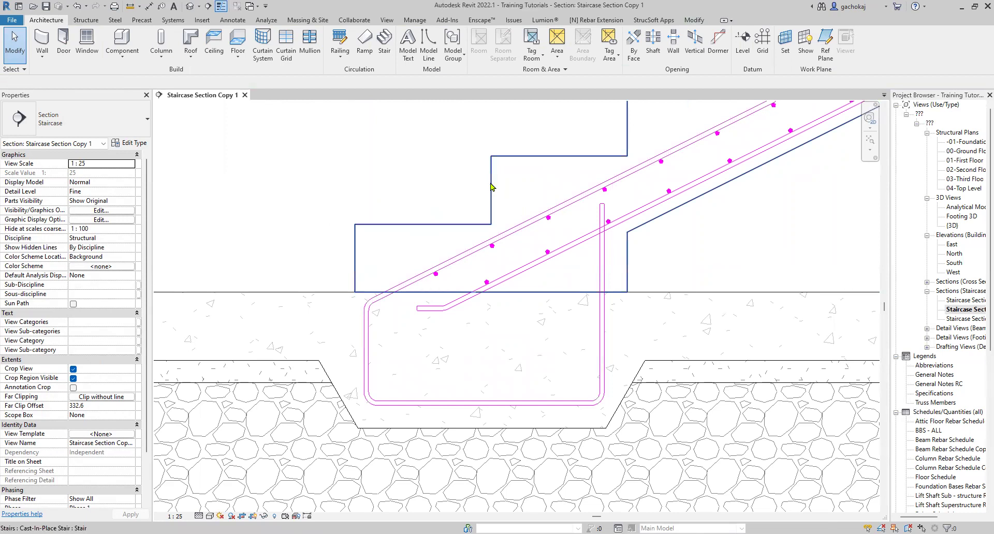
scroll(442, 277, "down", 5)
scroll(681, 198, "up", 6)
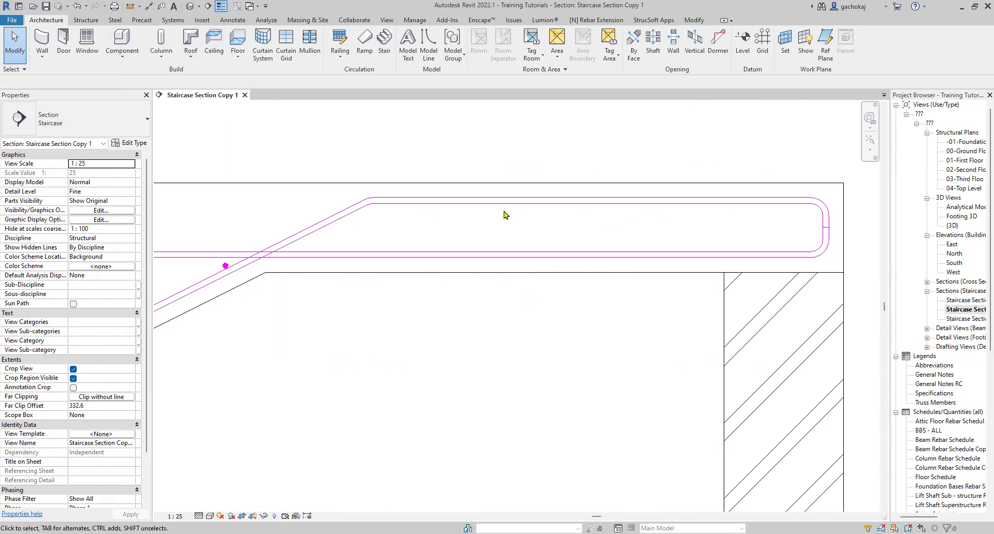
scroll(670, 232, "down", 1)
- Look over the upper flight in Staircase Section Copy 2 and return to Staircase Section Copy 1
scroll(671, 232, "down", 3)
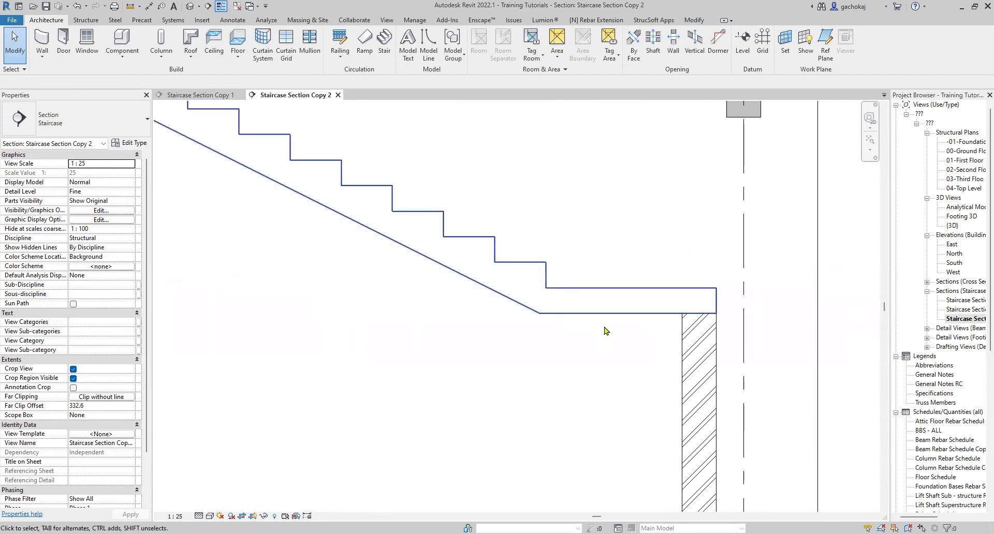
scroll(543, 290, "down", 2)
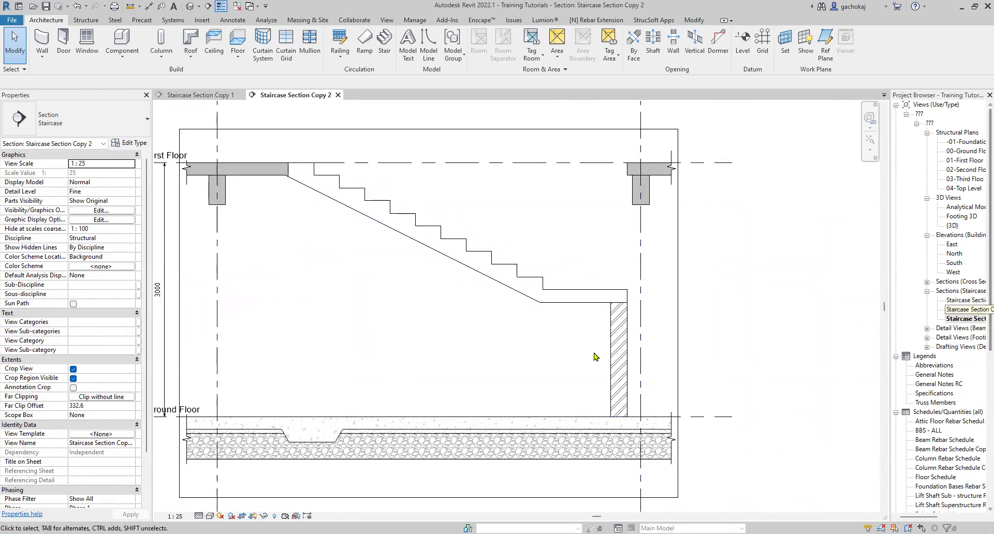
scroll(702, 210, "up", 1)
scroll(560, 256, "down", 4)
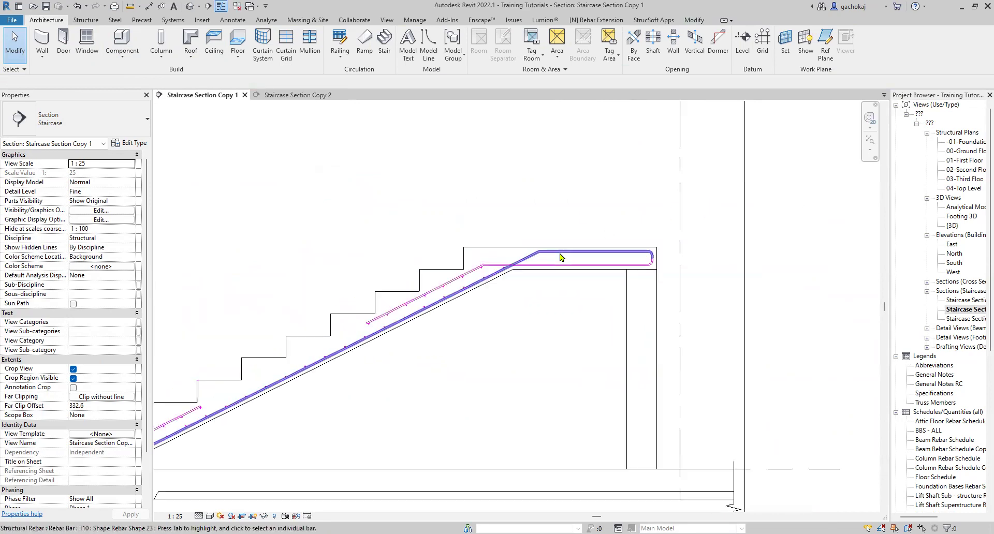
- Place a straight T10 bar of Rebar Shape 01 in the staircase landing, at the lower horizontal bar
left_click(527, 251)
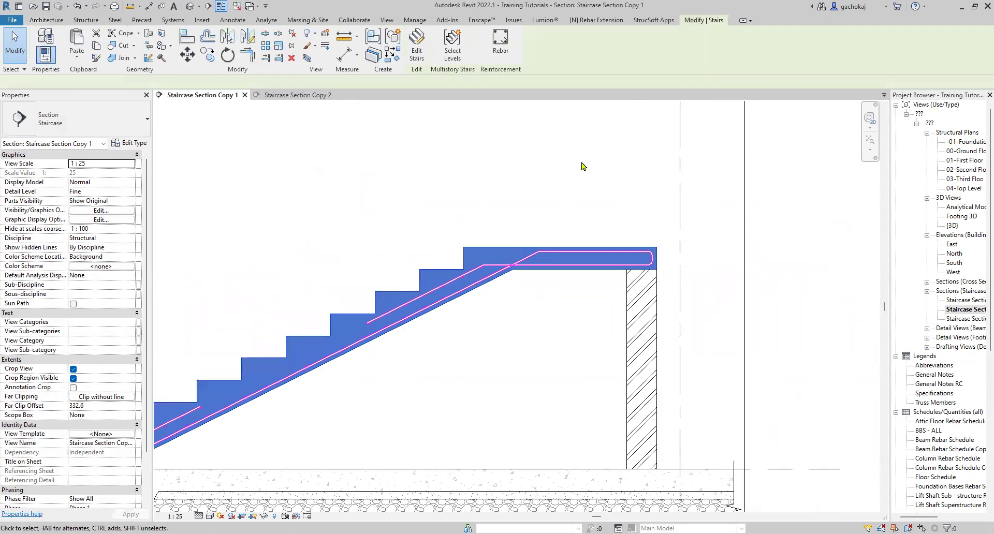
left_click(501, 51)
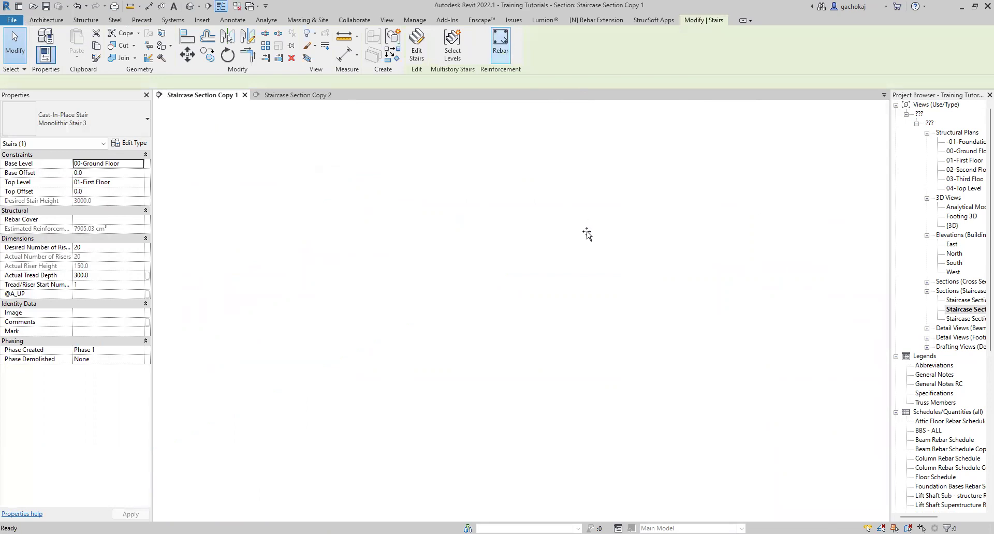
left_click(593, 216)
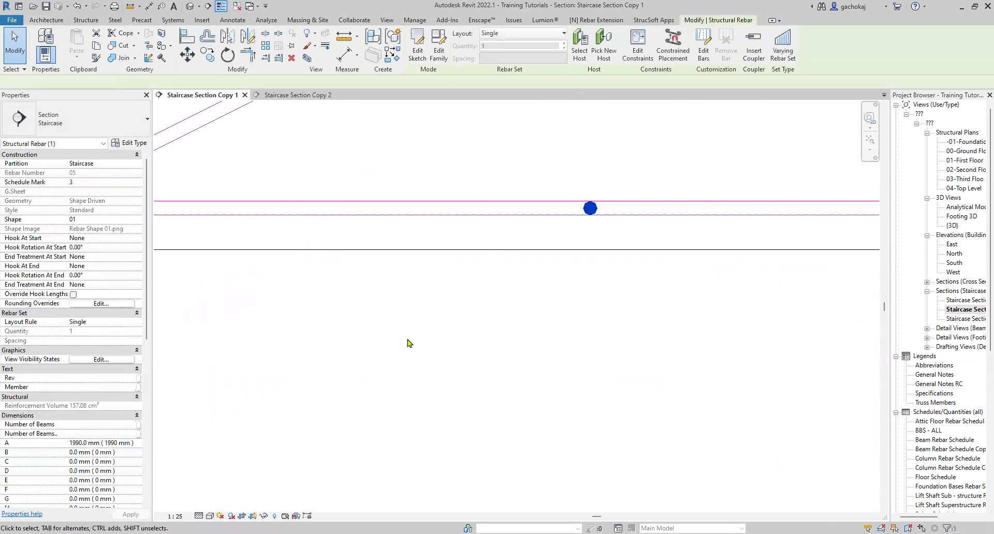
- Lay out the landing's transverse T10 bar as a maximum-spacing set at 150 mm
left_click(532, 37)
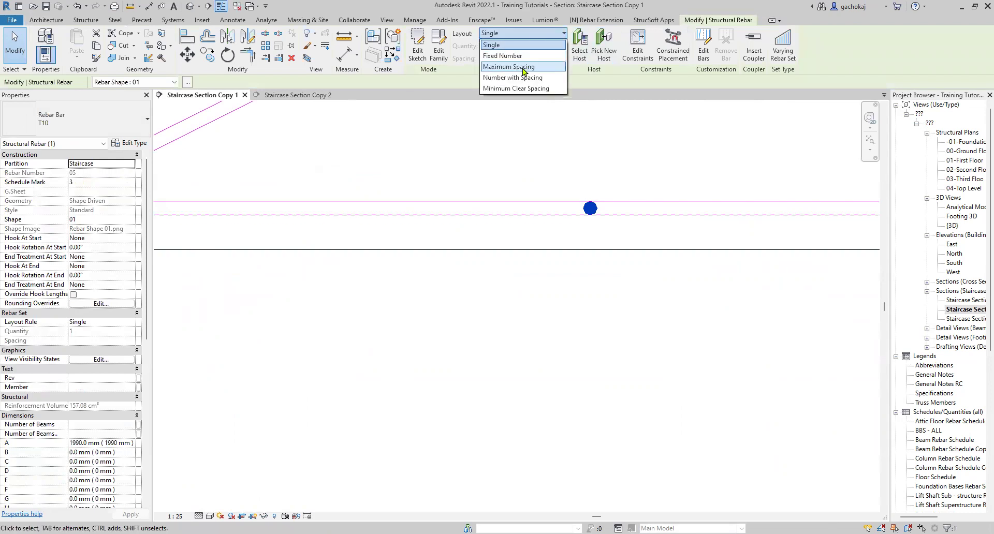
left_click(546, 69)
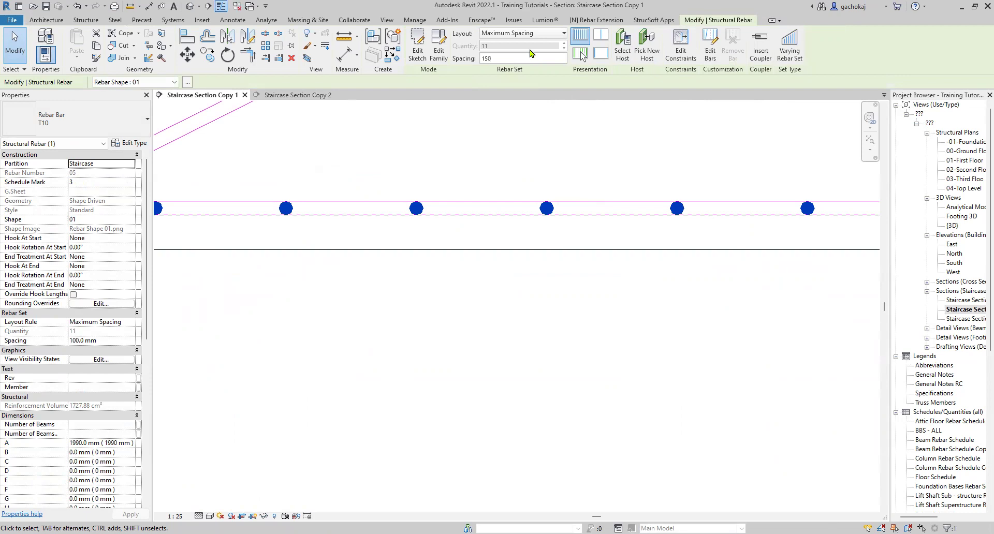
left_click(530, 54)
type("150")
key("Return")
scroll(744, 215, "down", 5)
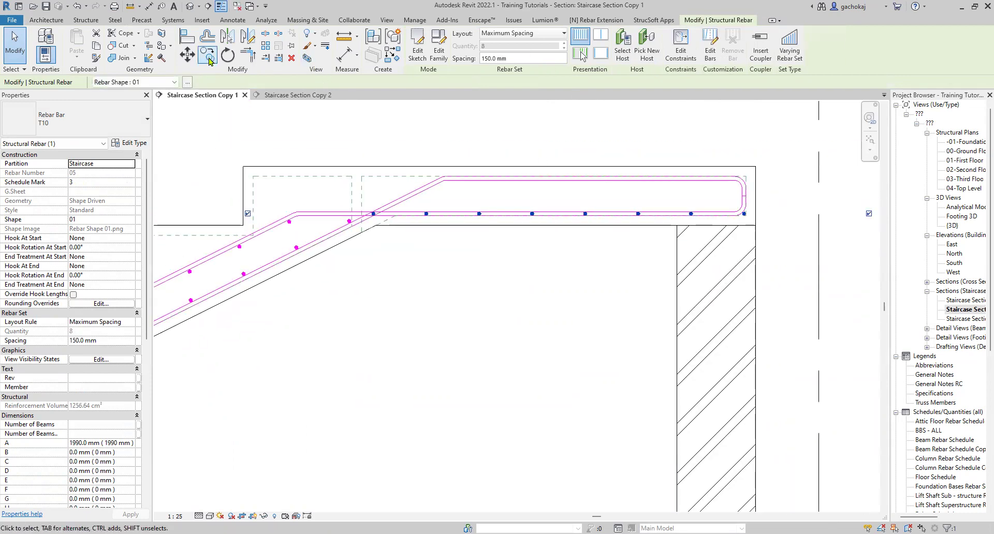
- Move the transverse bar set up so it rests on top of the landing's lower horizontal bar
scroll(533, 214, "up", 8)
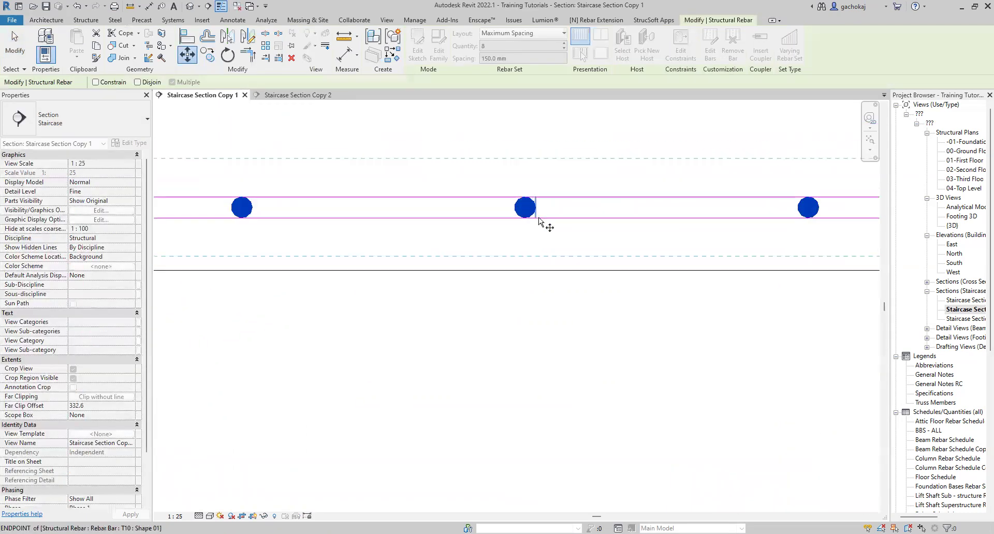
left_click(522, 218)
left_click(522, 187)
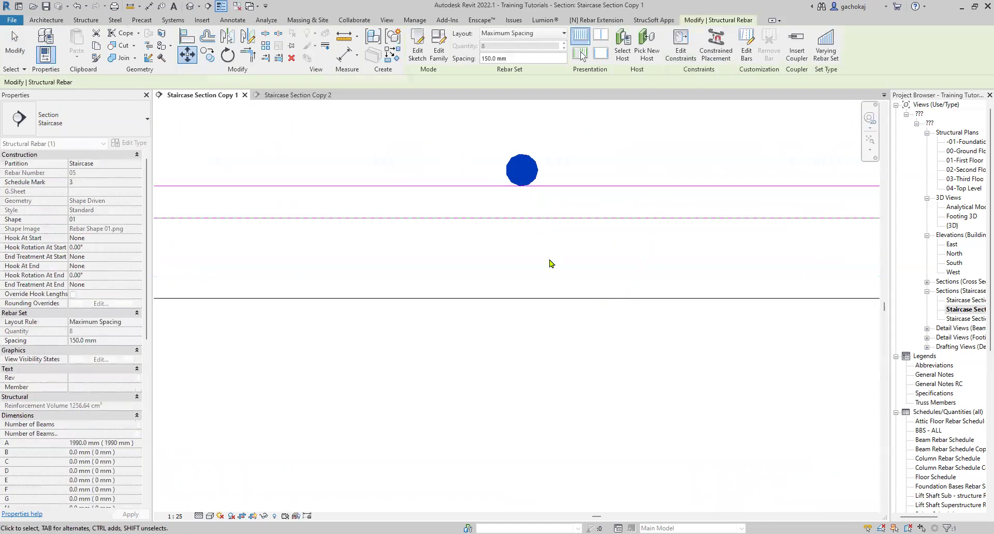
scroll(550, 248, "down", 8)
- Shorten the lower transverse set at both ends, from just past the sloped bar crossing to inside the landing bar's end bend
scroll(389, 235, "up", 3)
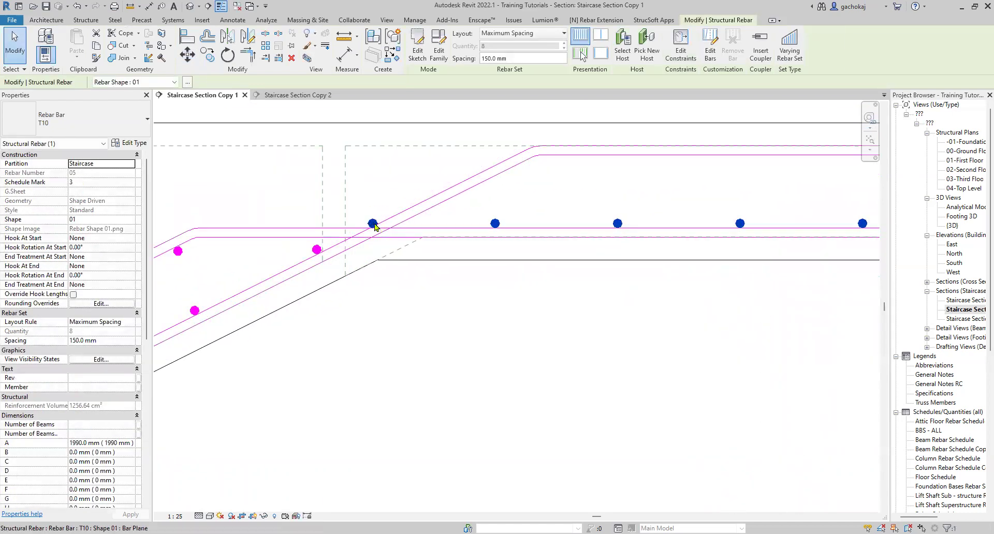
left_click_drag(381, 237, 430, 245)
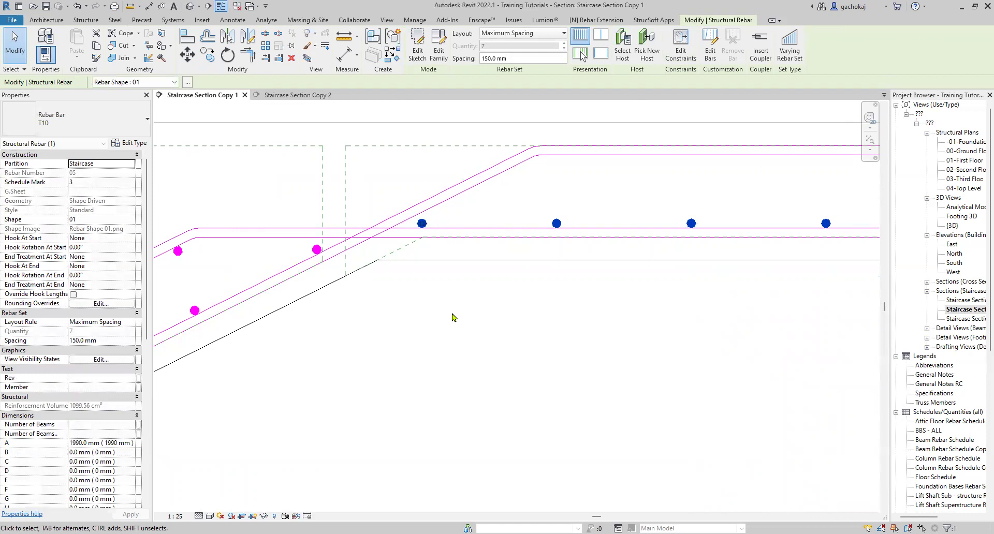
scroll(343, 282, "down", 4)
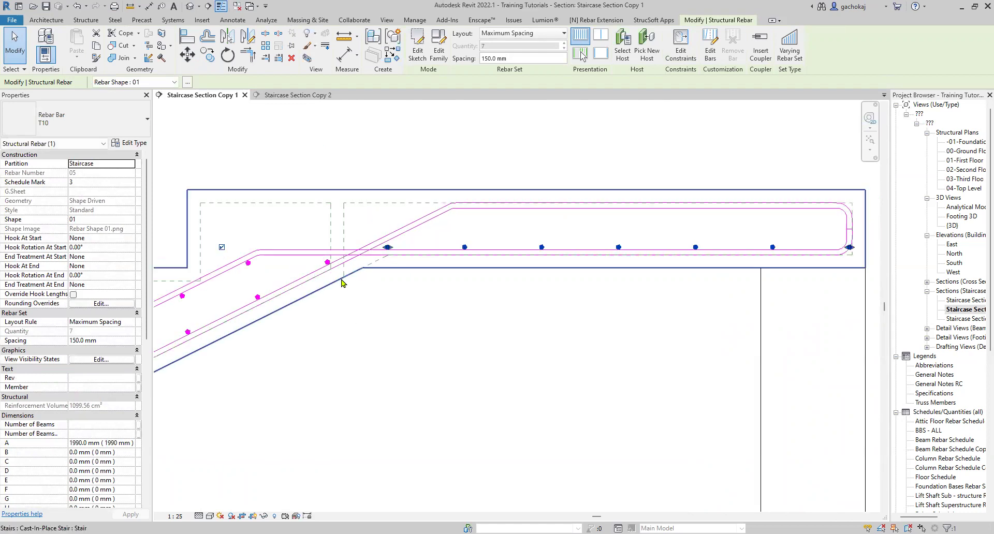
scroll(848, 250, "up", 3)
left_click_drag(849, 249, 830, 247)
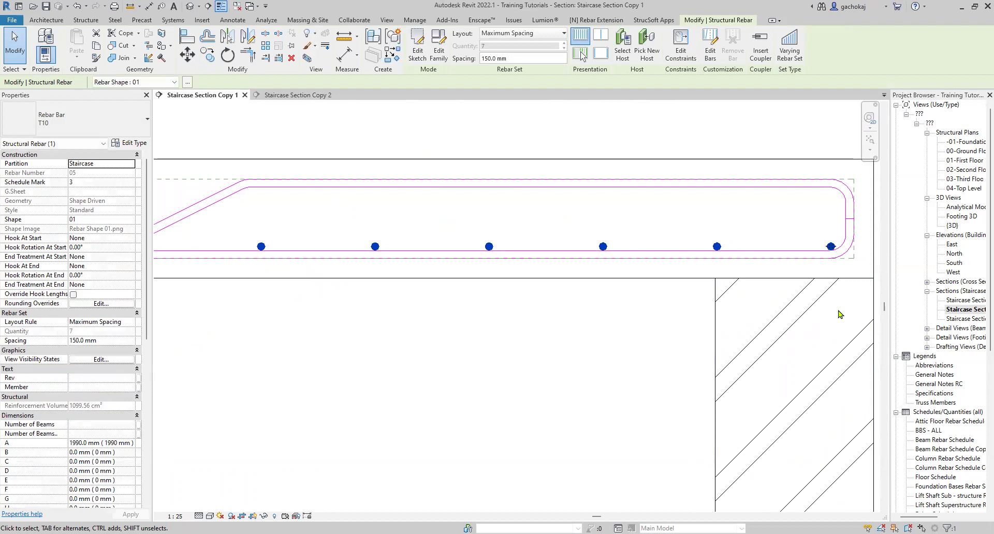
left_click(610, 314)
scroll(565, 214, "down", 4)
- Copy the lower transverse bar set vertically to just beneath the landing's upper horizontal bar
scroll(670, 231, "up", 3)
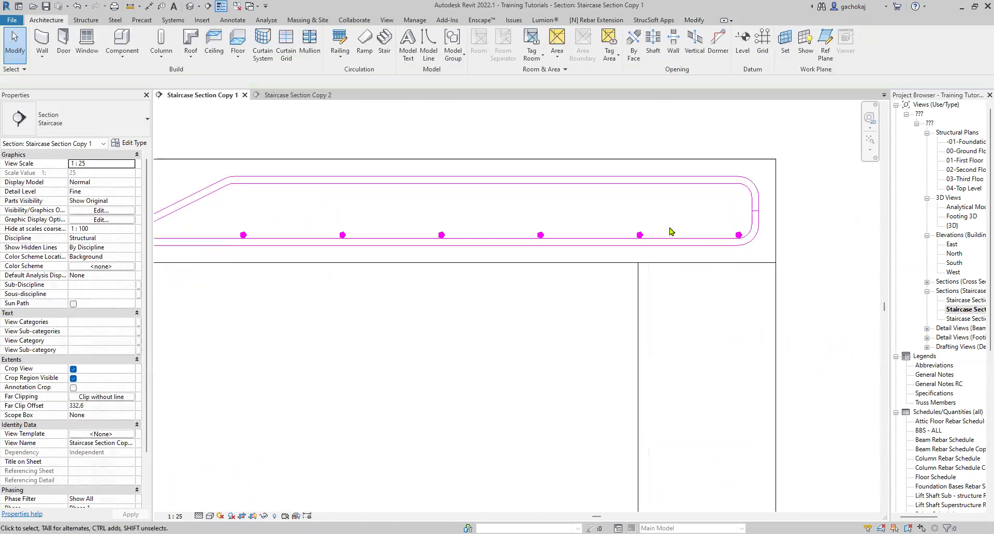
scroll(671, 231, "up", 1)
left_click(672, 233)
left_click(207, 55)
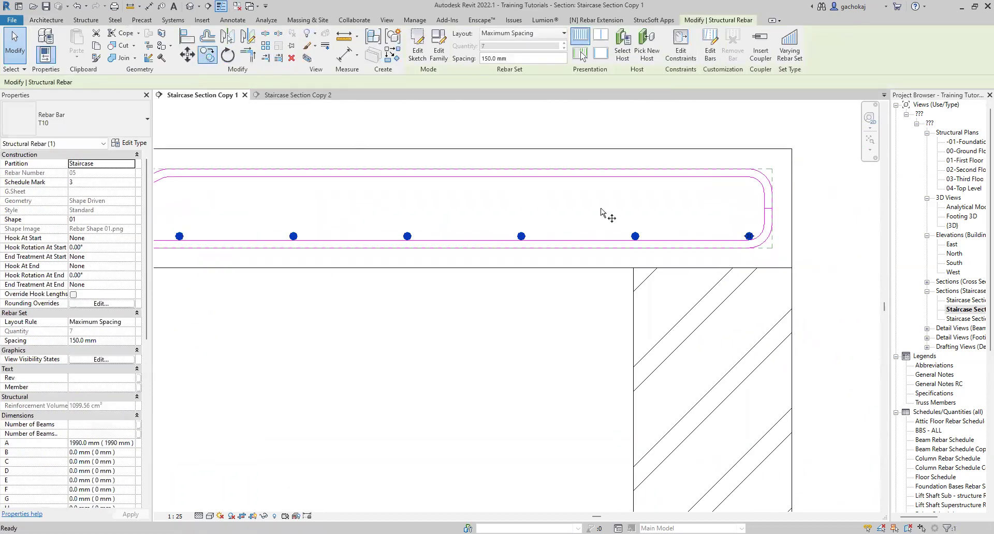
scroll(656, 244, "up", 4)
left_click(657, 254)
scroll(658, 243, "down", 3)
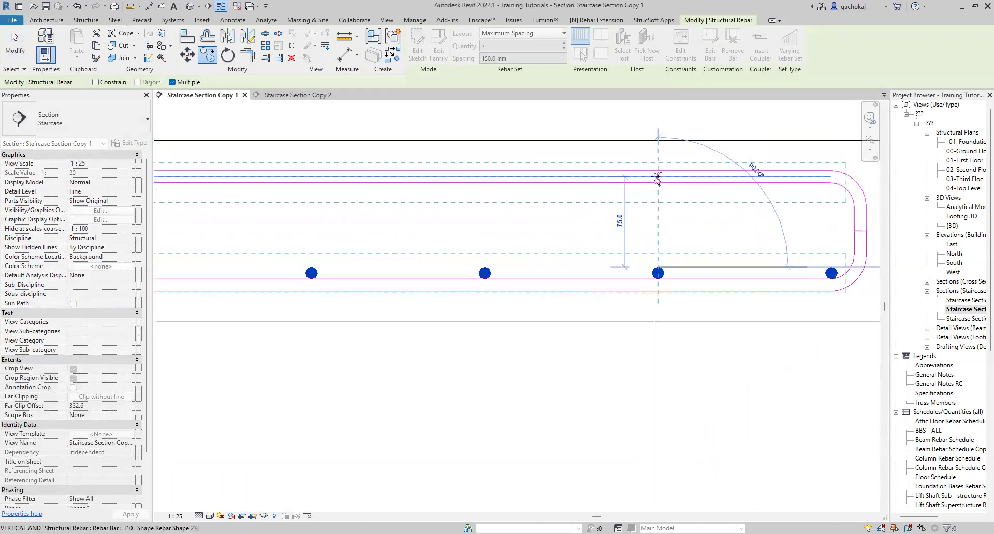
scroll(659, 204, "up", 5)
left_click(661, 193)
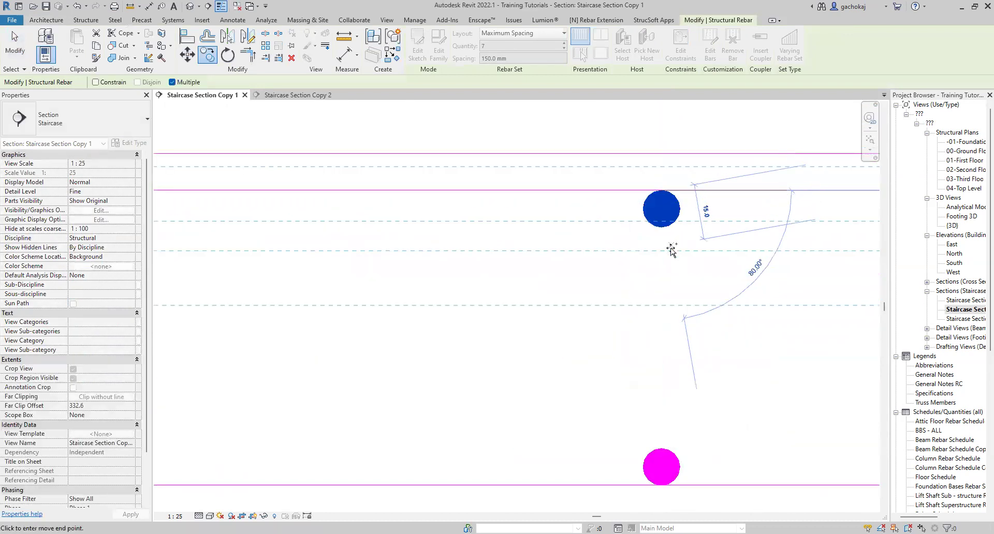
key("Escape")
key("Escape")
scroll(665, 239, "down", 5)
- Shorten the copied upper set at its flight-side end so it starts where the upper landing bar becomes horizontal
scroll(539, 222, "up", 3)
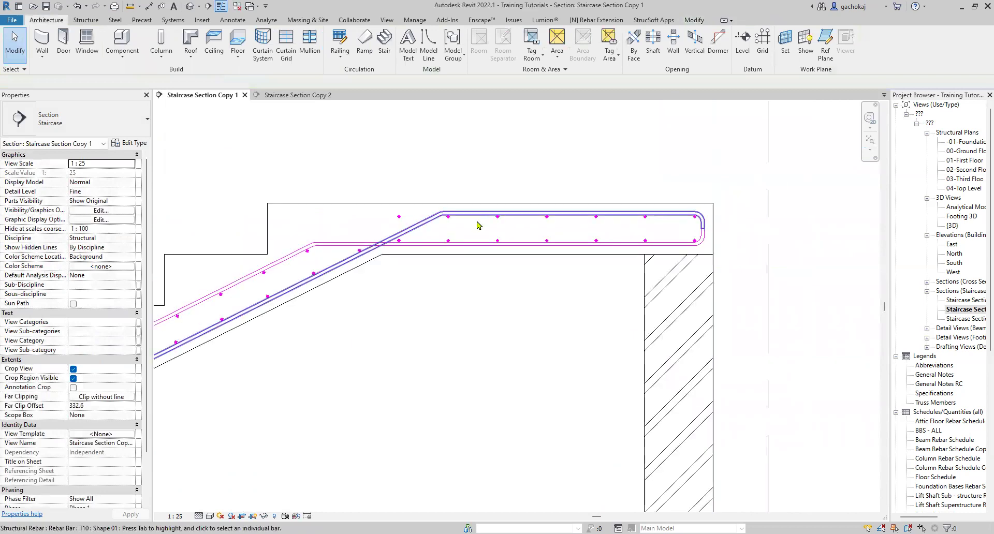
scroll(441, 216, "up", 2)
left_click(359, 213)
scroll(341, 212, "up", 2)
left_click_drag(335, 210, 482, 212)
key("Escape")
scroll(382, 209, "down", 2)
scroll(441, 223, "down", 3)
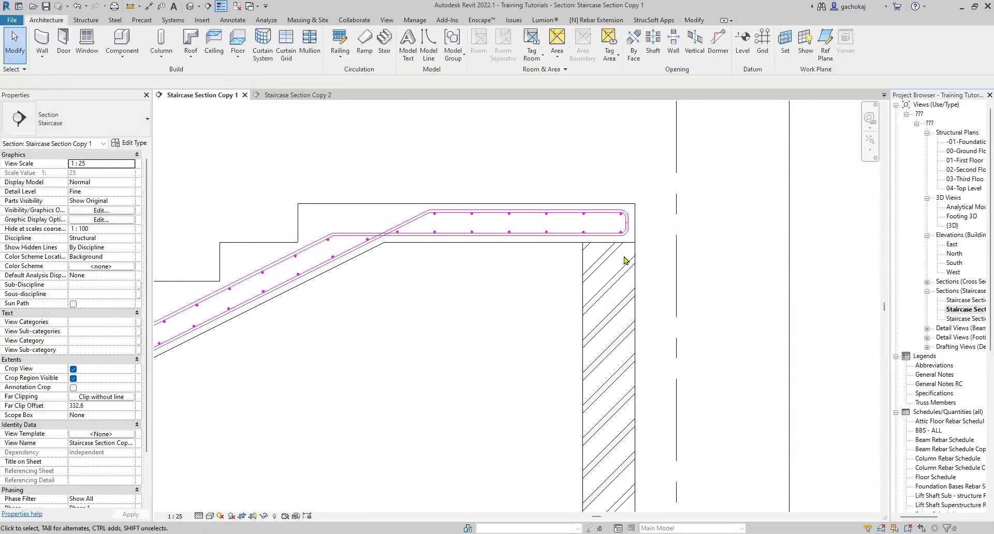
- Compare the completed lower-flight reinforcement across Staircase Section, Staircase Section Copy 1 and Staircase Section Copy 2
scroll(719, 183, "down", 4)
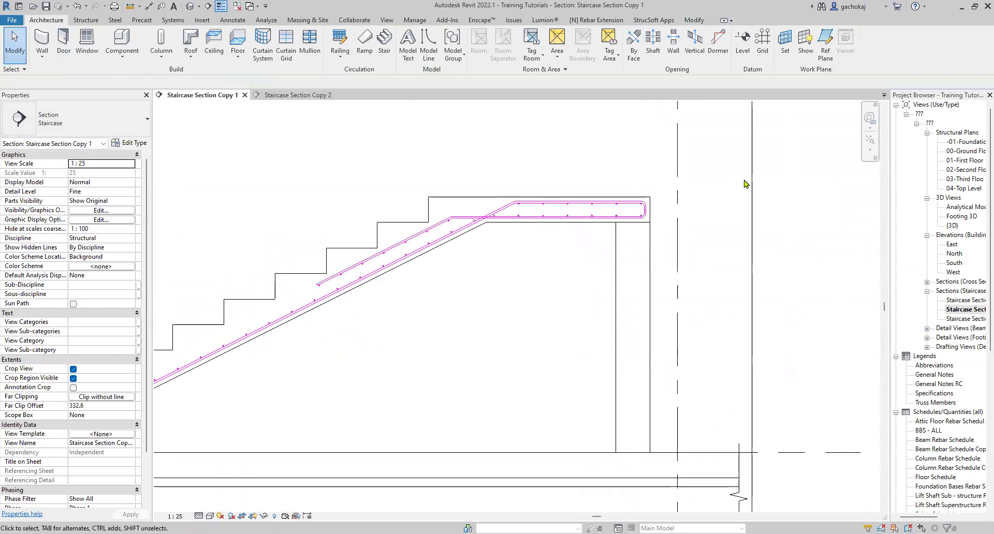
scroll(722, 309, "down", 2)
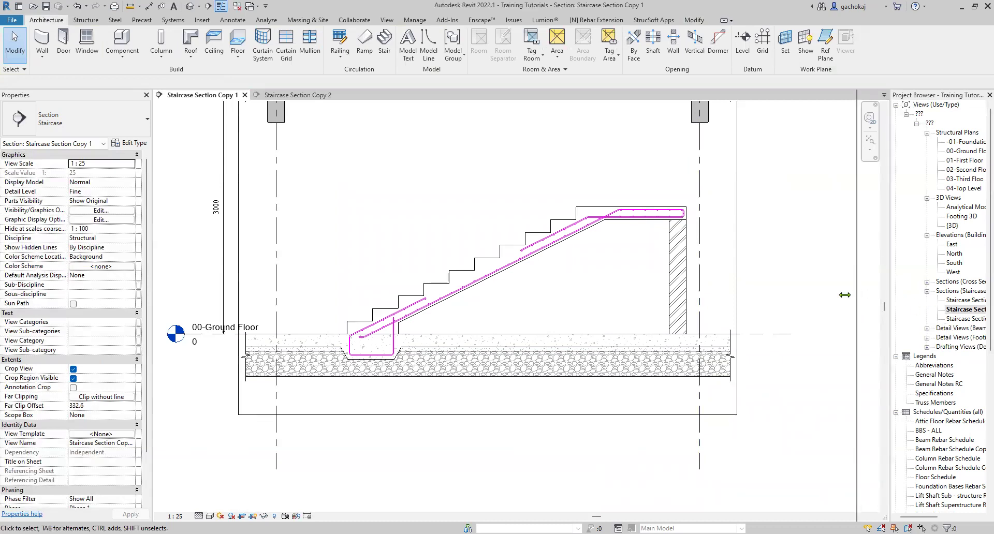
left_click_drag(844, 295, 820, 296)
double_click(914, 319)
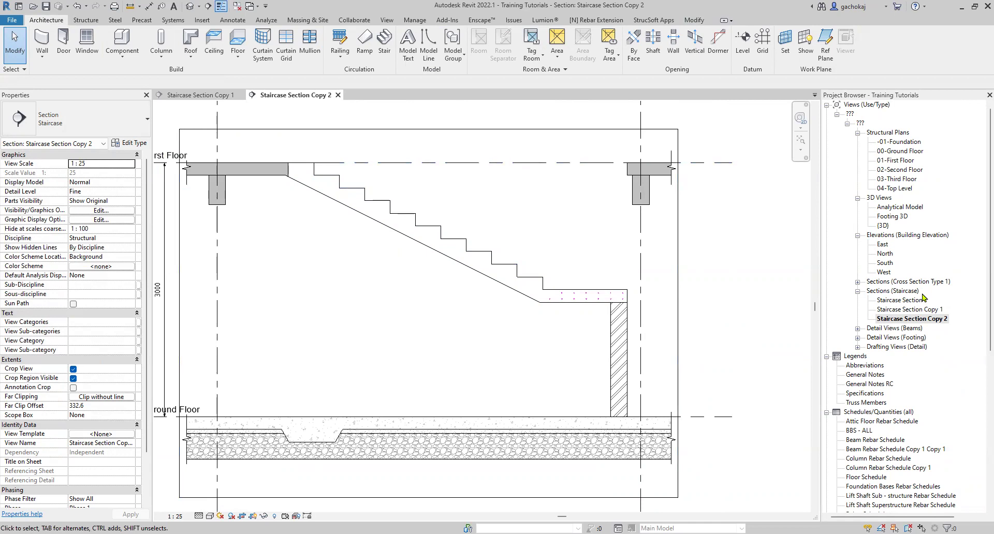
double_click(898, 300)
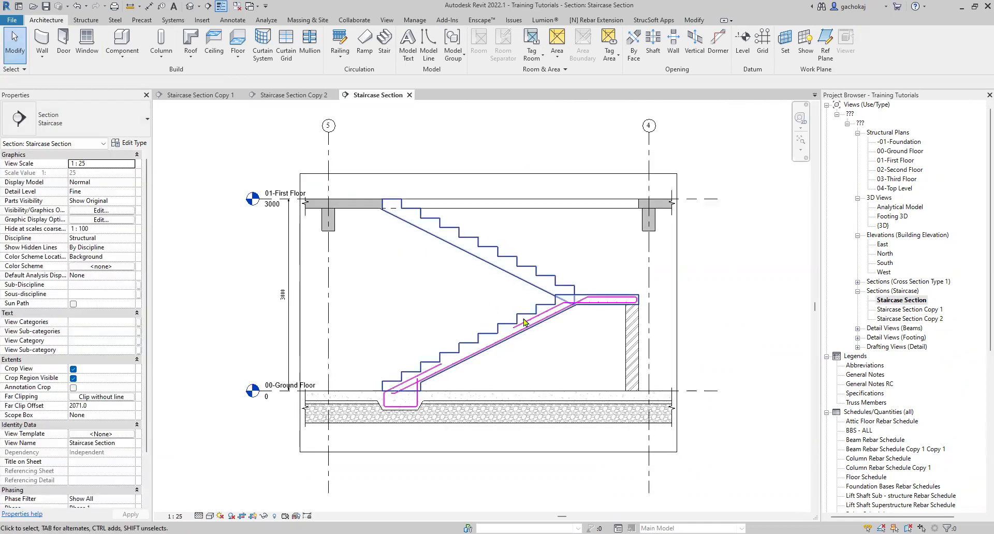
scroll(484, 335, "up", 4)
scroll(525, 372, "down", 3)
scroll(524, 373, "up", 4)
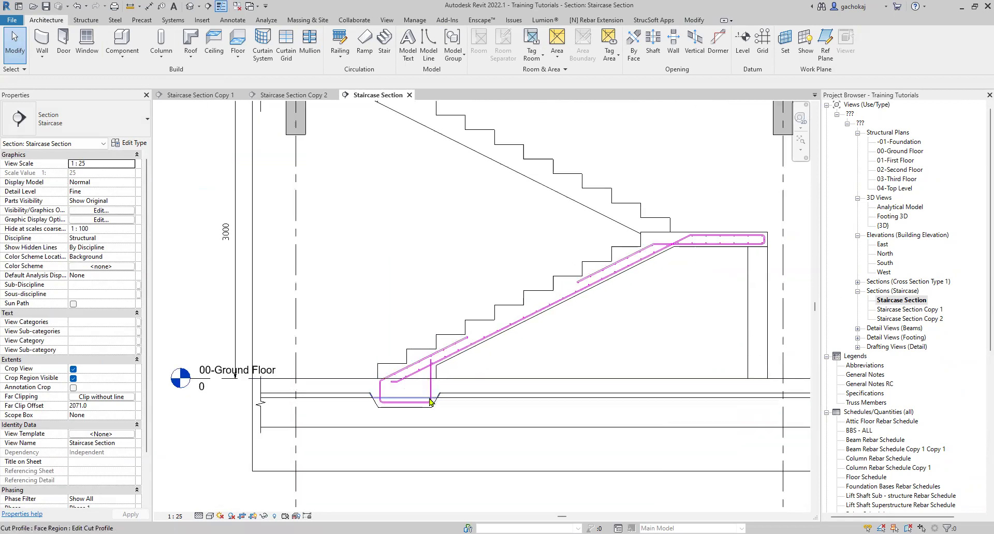
scroll(515, 288, "down", 4)
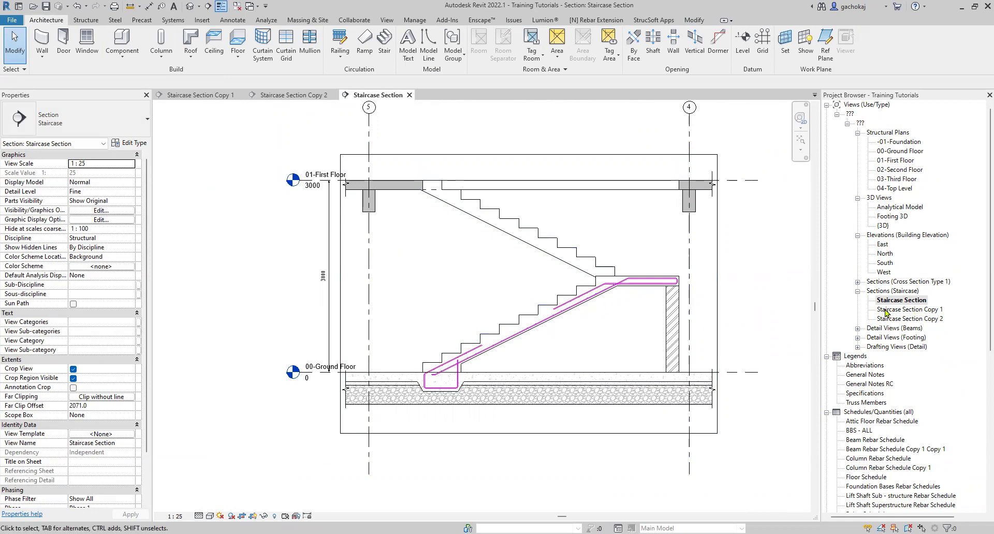
scroll(634, 308, "up", 5)
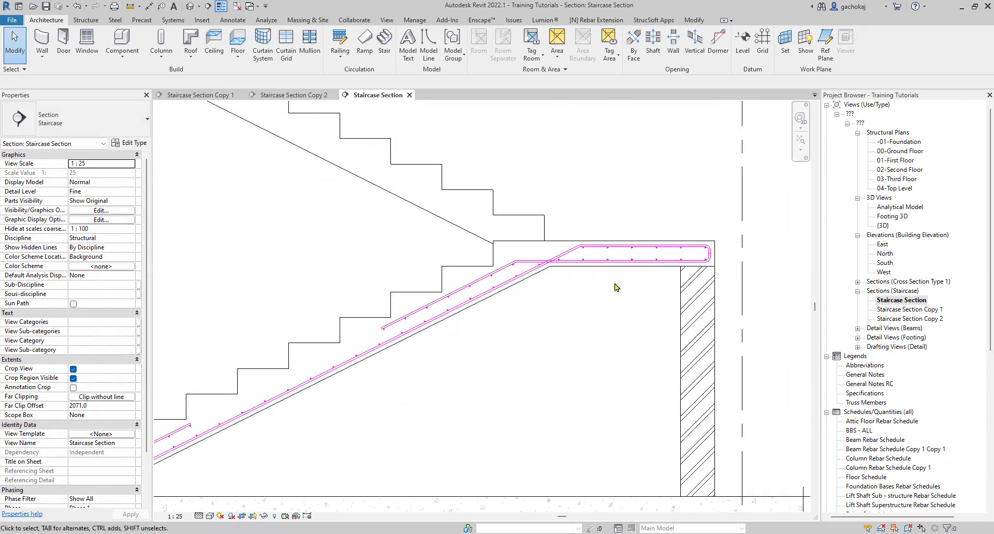
scroll(616, 288, "down", 4)
double_click(895, 310)
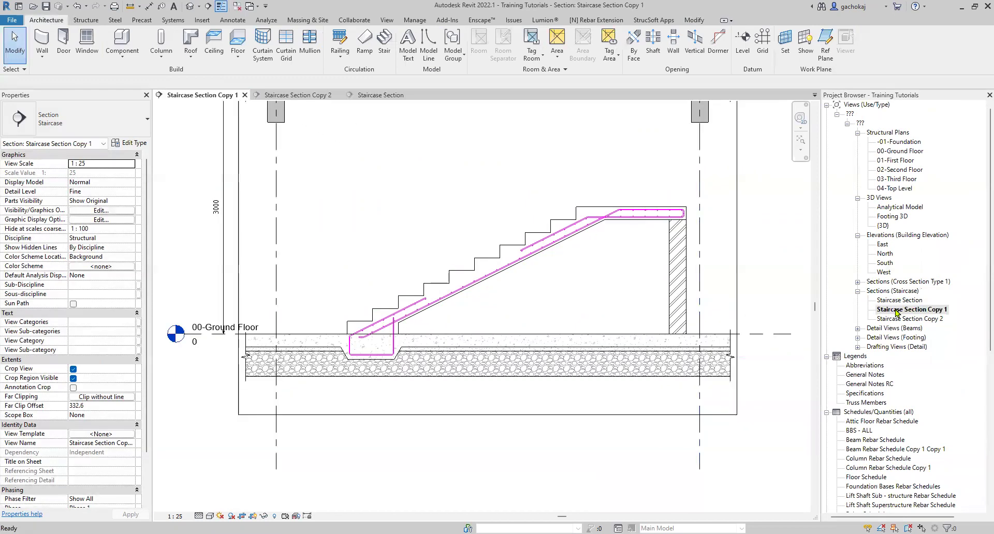
scroll(636, 279, "down", 2)
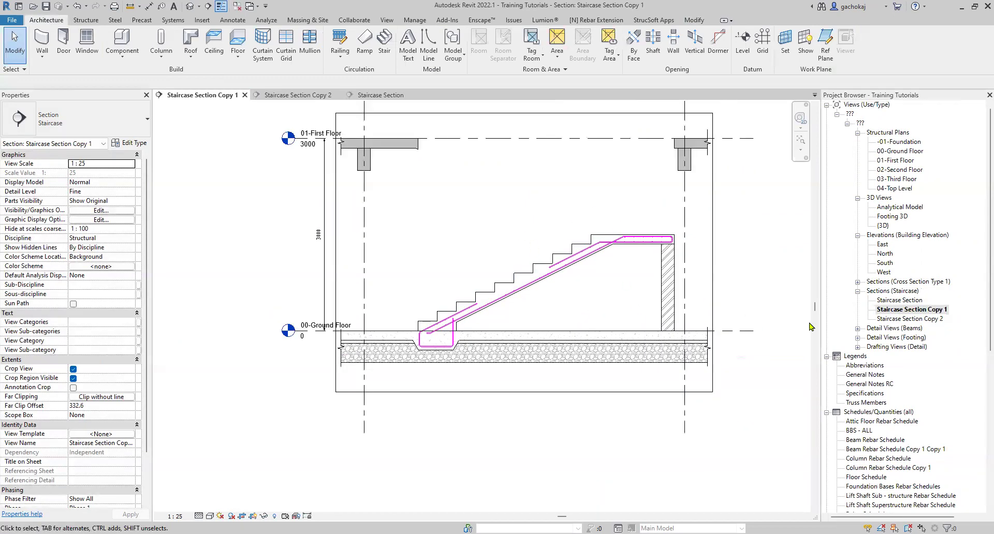
- Open Staircase Section Copy 2 and start a sketched T10 rebar hosted by the cast-in-place stair
double_click(909, 318)
scroll(573, 314, "down", 2)
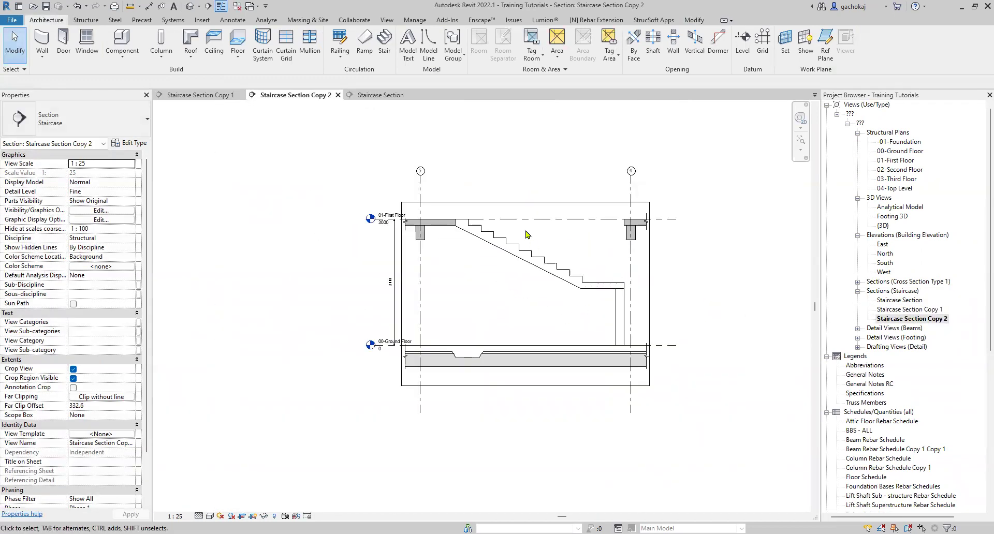
scroll(595, 285, "up", 1)
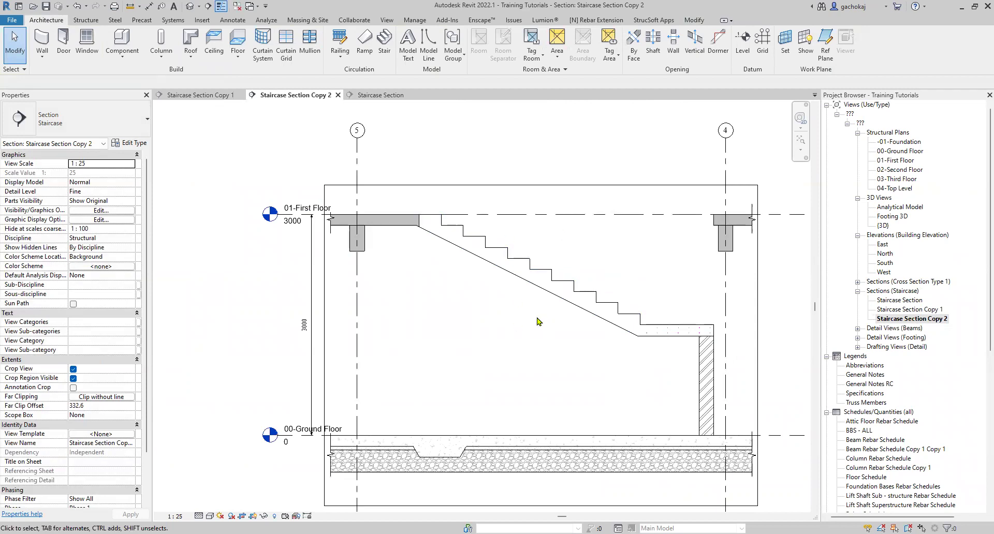
scroll(538, 321, "up", 3)
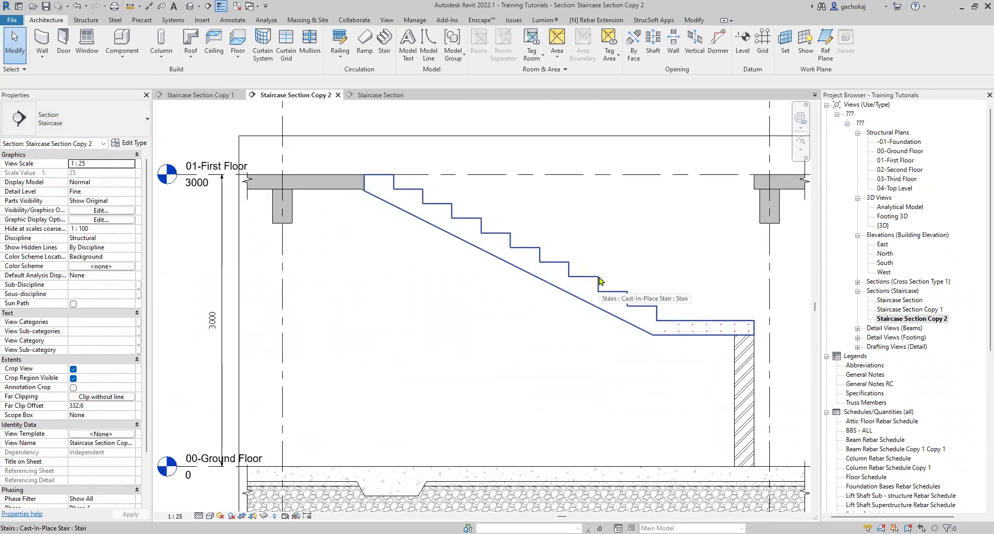
left_click(599, 281)
left_click(498, 49)
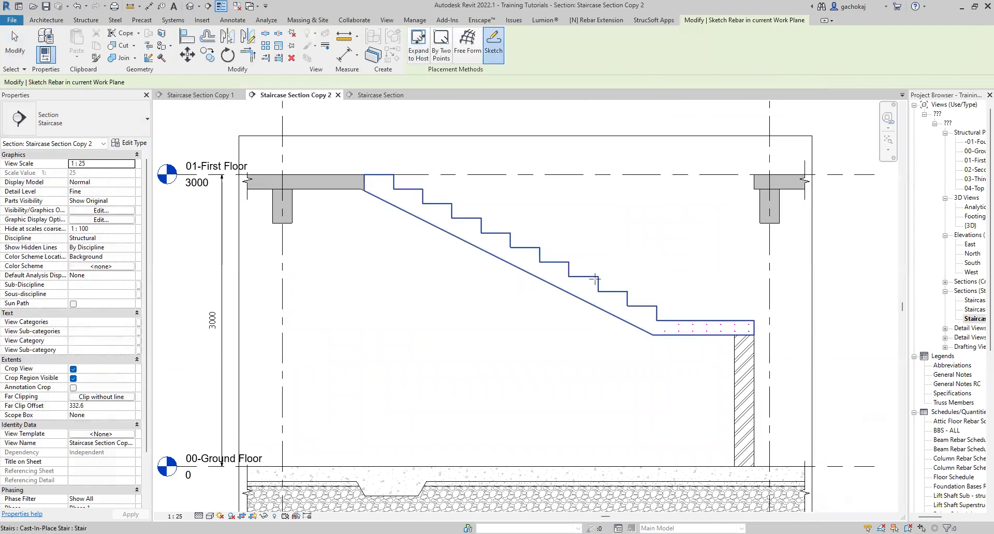
left_click(722, 327)
- Sketch a horizontal line about 700 mm long on the landing's lower cover line, starting at its outer lower corner
scroll(711, 344, "up", 1)
scroll(712, 345, "up", 1)
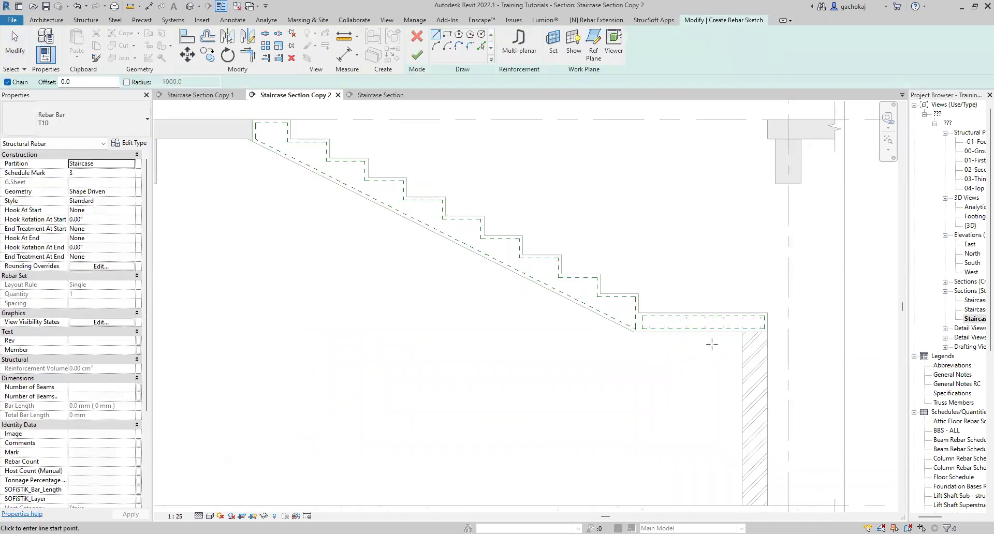
scroll(715, 339, "up", 2)
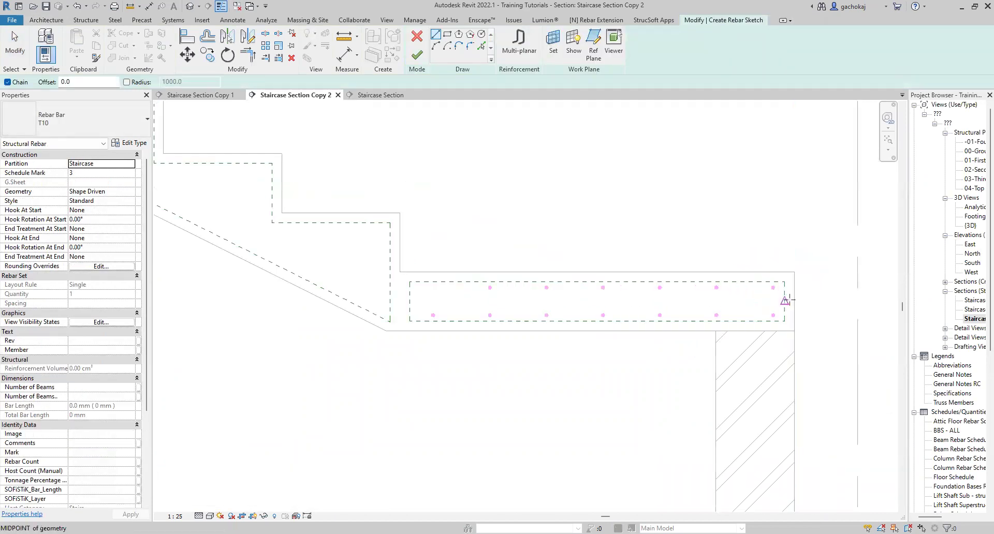
left_click(784, 321)
scroll(768, 319, "down", 4)
scroll(623, 320, "up", 3)
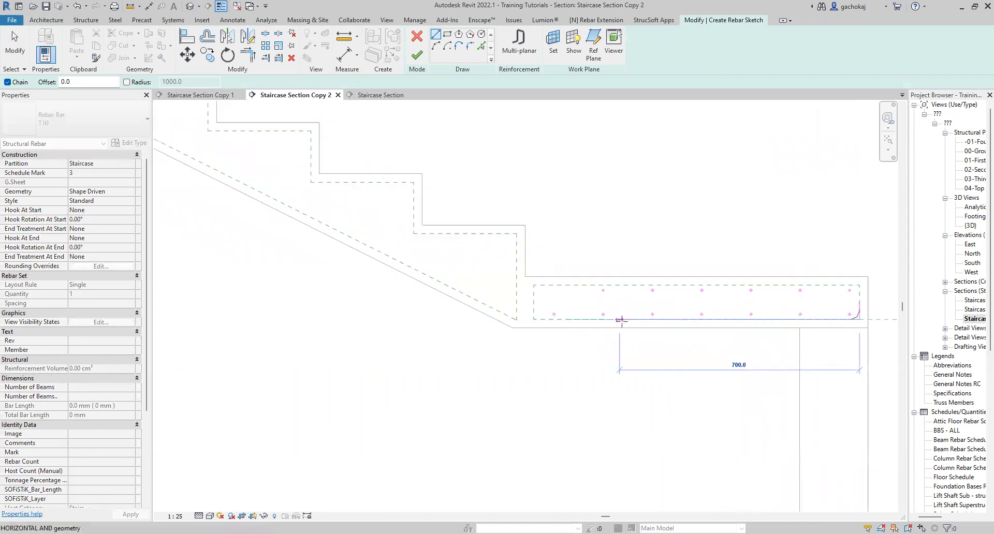
left_click(613, 320)
key("Escape")
- Sketch a sloped line about 3440 mm long along the upper flight's soffit cover, from the landing into the first-floor slab
key("l")
key("i")
left_click(515, 318)
scroll(515, 318, "down", 2)
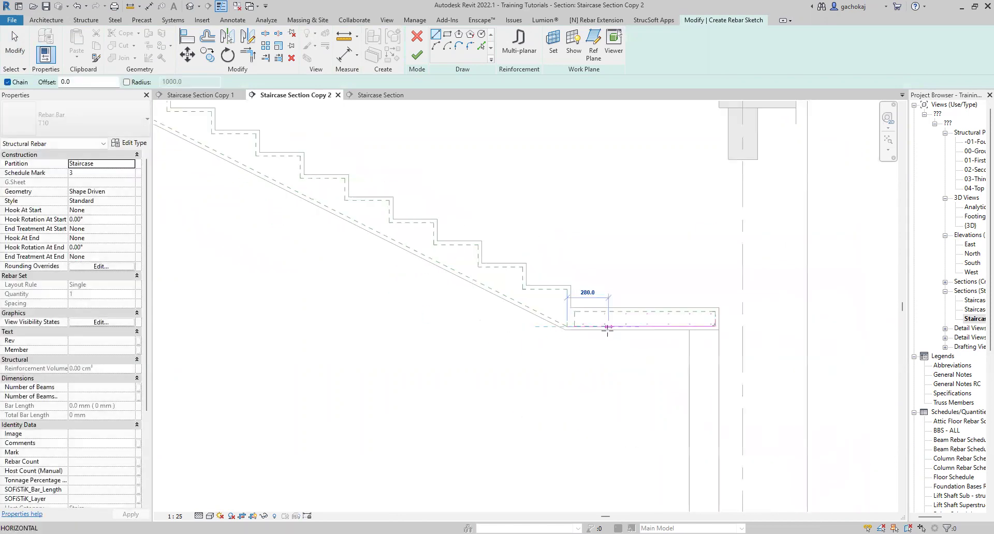
scroll(289, 184, "up", 3)
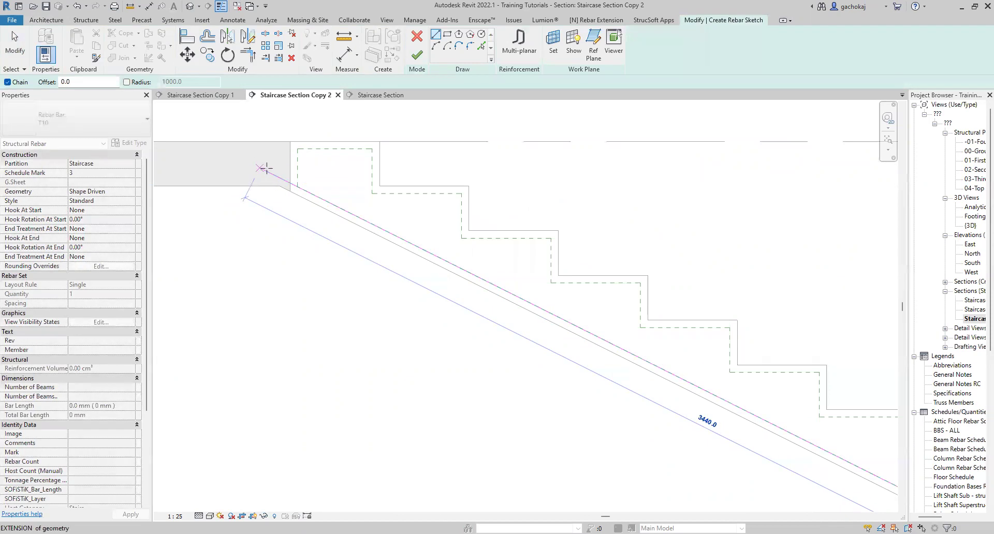
left_click(267, 168)
key("Escape")
- Sketch a horizontal line along the first-floor slab's top cover, starting over the supporting beam and stopping short of the stair flight
scroll(507, 234, "down", 3)
scroll(389, 217, "up", 3)
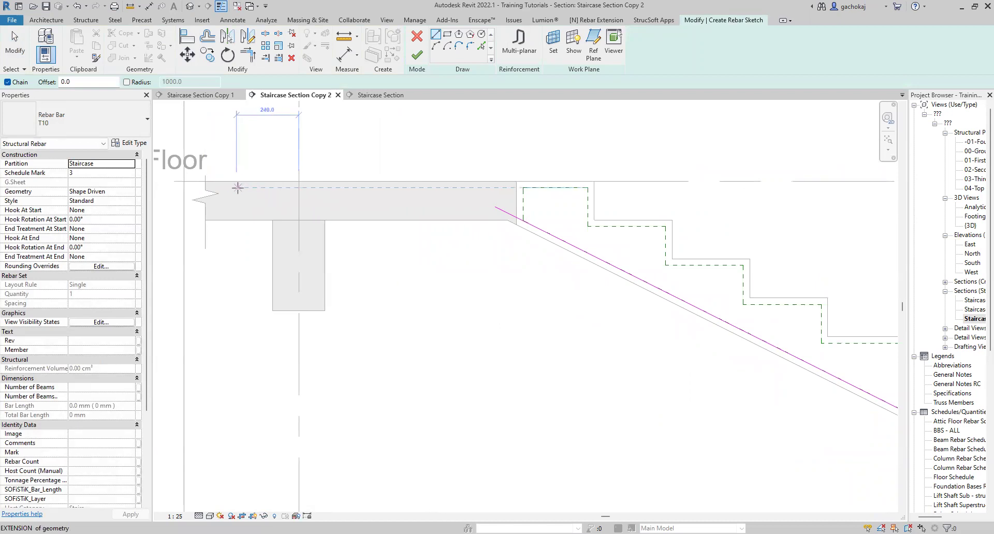
left_click(238, 187)
left_click(390, 187)
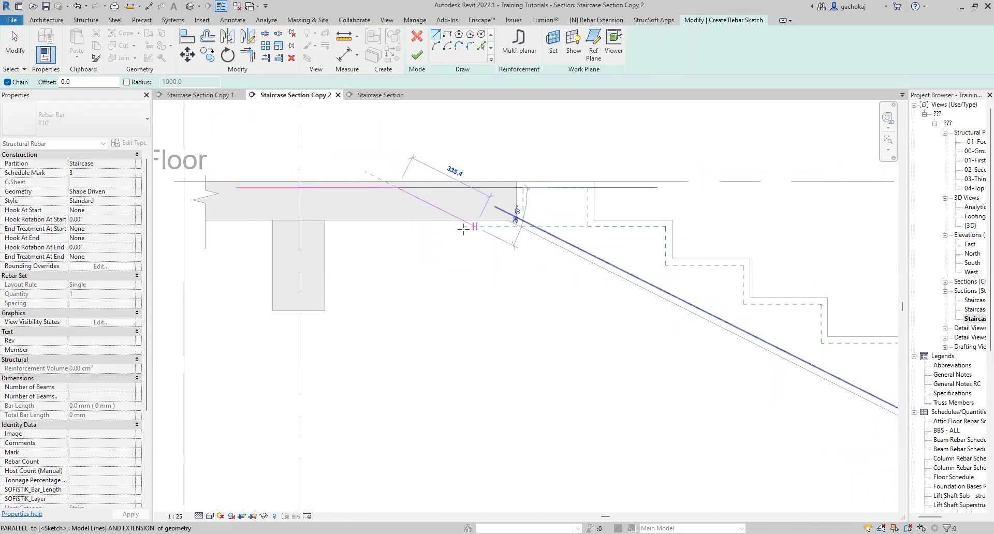
key("Escape")
key("Escape")
scroll(407, 211, "down", 3)
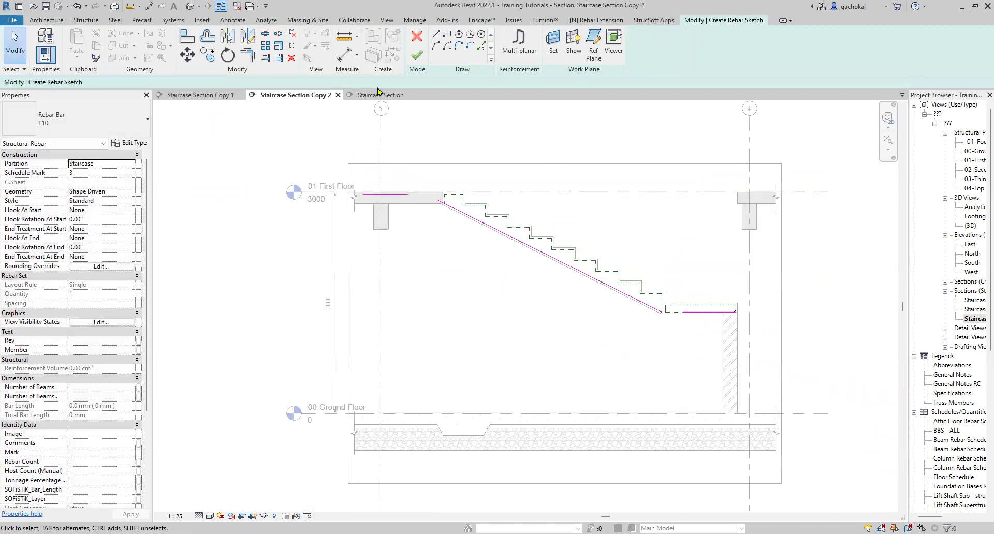
- Trim or extend the sloped soffit line and the landing's lower line to meet in a corner at the flight's foot
left_click(248, 55)
scroll(723, 307, "up", 2)
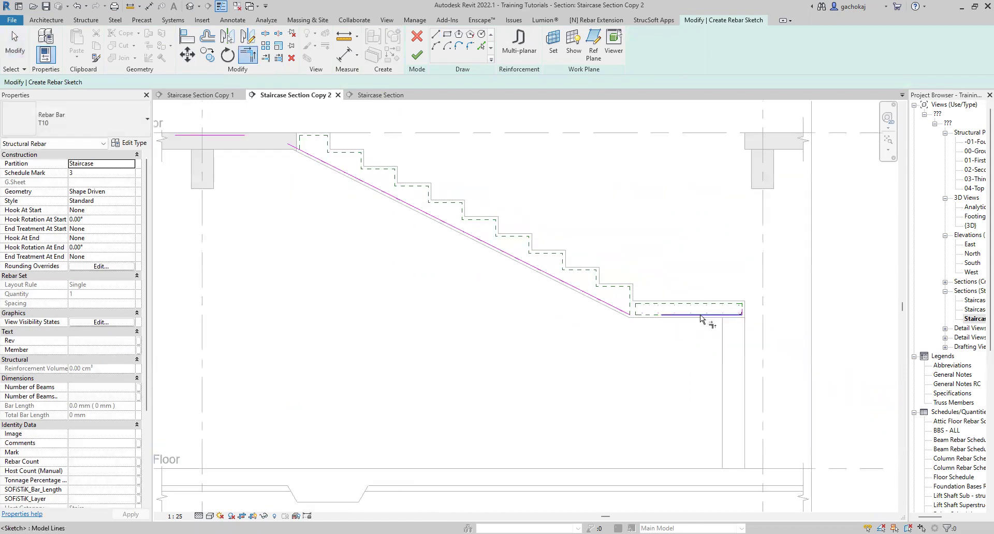
left_click(623, 310)
left_click(652, 313)
scroll(777, 326, "up", 3)
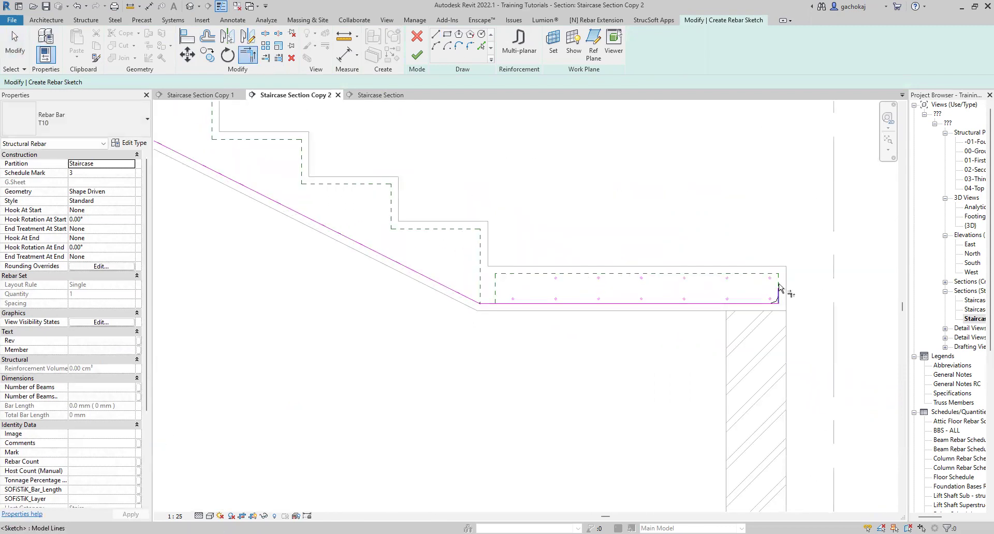
- Trim or extend the sloped soffit line and the first-floor slab's top line to meet in a corner
scroll(692, 293, "down", 3)
scroll(279, 126, "up", 3)
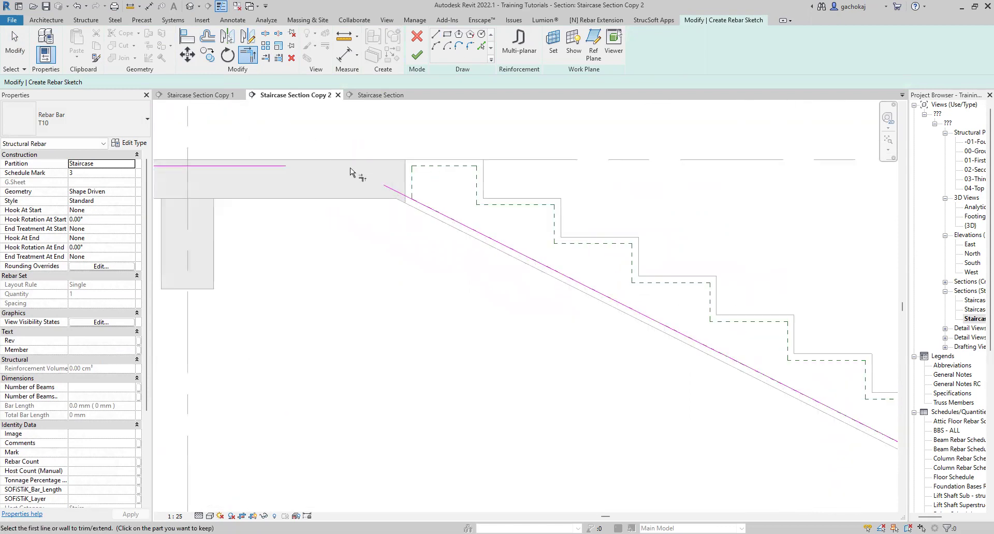
left_click(401, 200)
left_click(264, 167)
key("Escape")
scroll(530, 199, "down", 3)
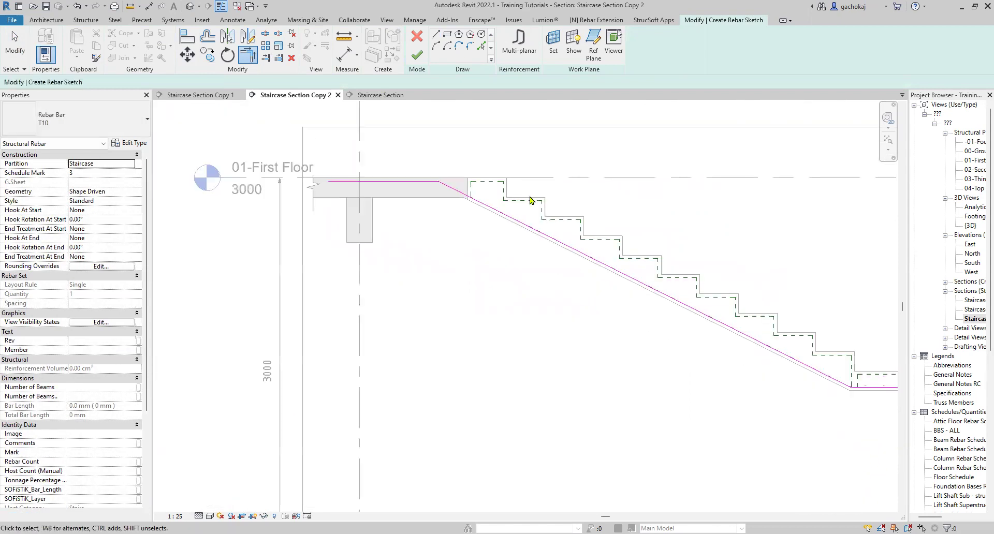
- Stretch the free end of the slab's top line past the slab's break line to about 1020 mm long, and finish the rebar sketch
scroll(400, 194, "up", 2)
left_click(407, 181)
scroll(406, 181, "up", 4)
left_click_drag(406, 181, 333, 181)
scroll(380, 179, "down", 1)
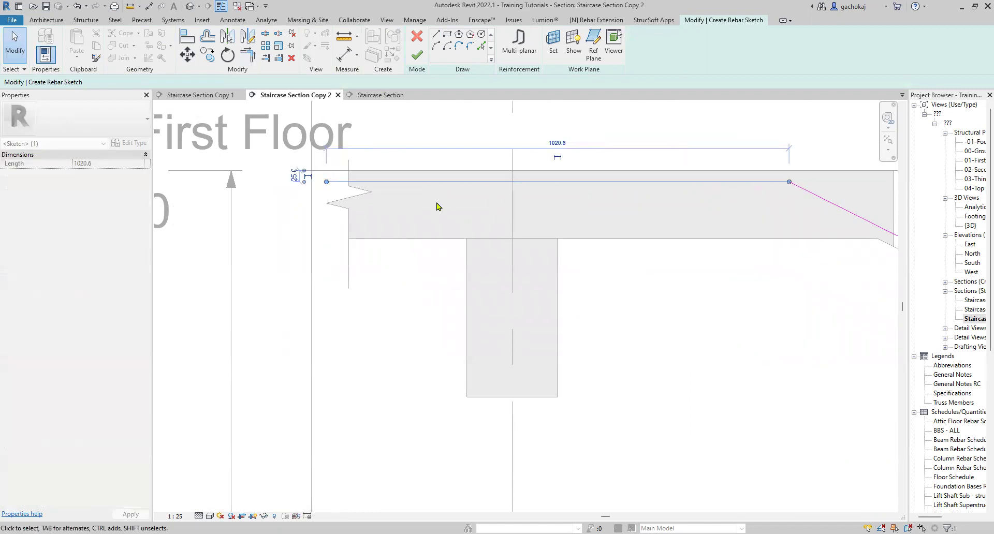
scroll(384, 183, "down", 2)
scroll(448, 207, "down", 2)
scroll(430, 210, "down", 3)
scroll(762, 287, "up", 1)
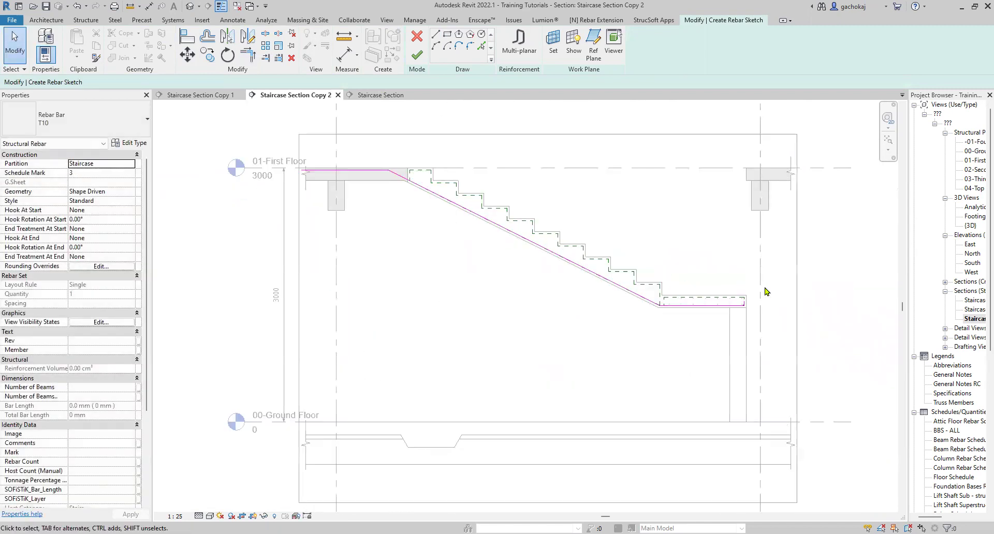
left_click(417, 56)
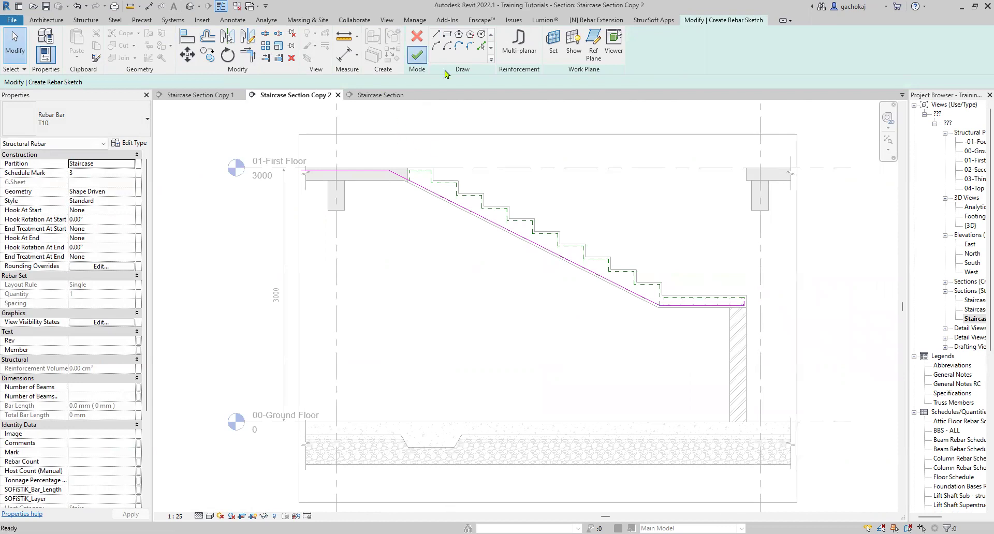
left_click(621, 210)
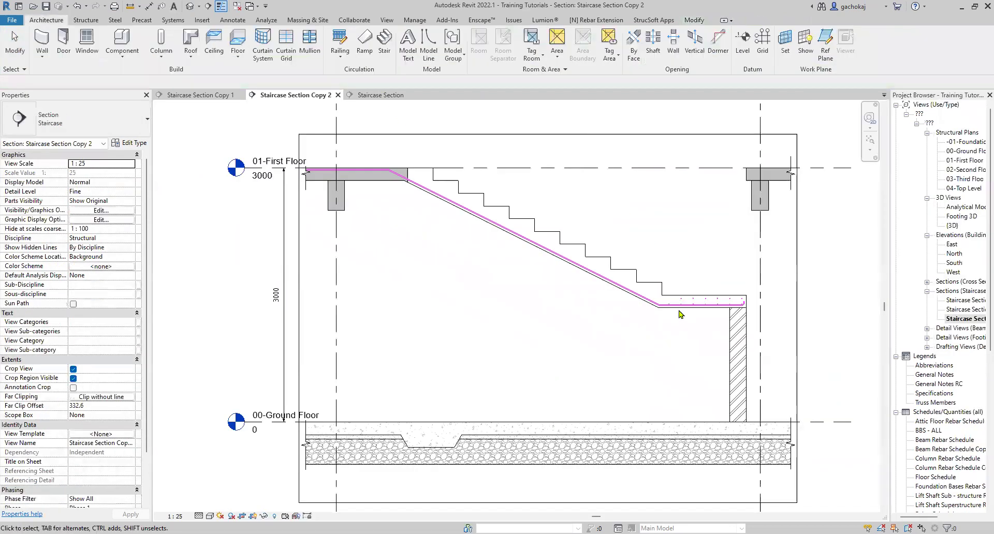
- Distribute the upper flight's new T10 bar with a Maximum Spacing layout at 150 mm
scroll(679, 314, "up", 2)
left_click(632, 308)
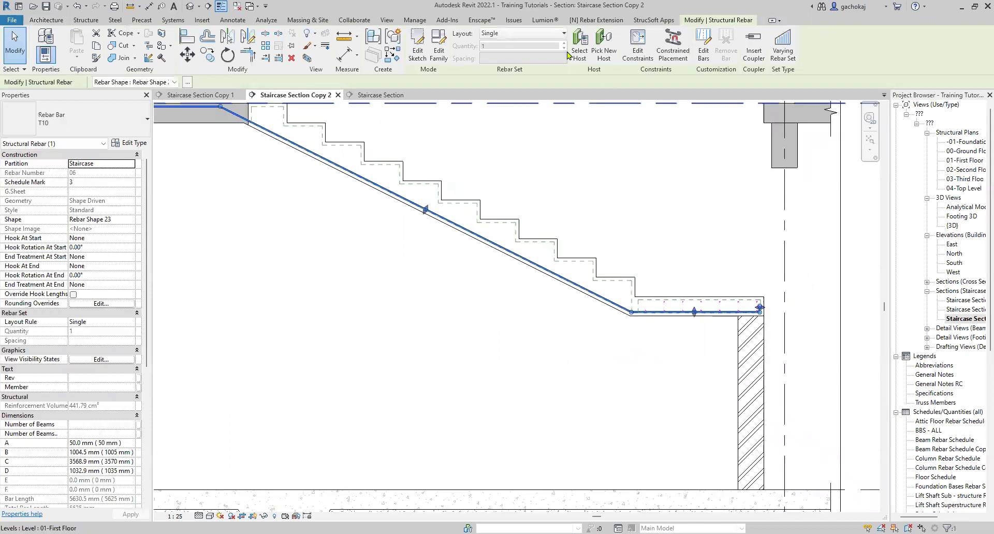
left_click(531, 32)
left_click(517, 57)
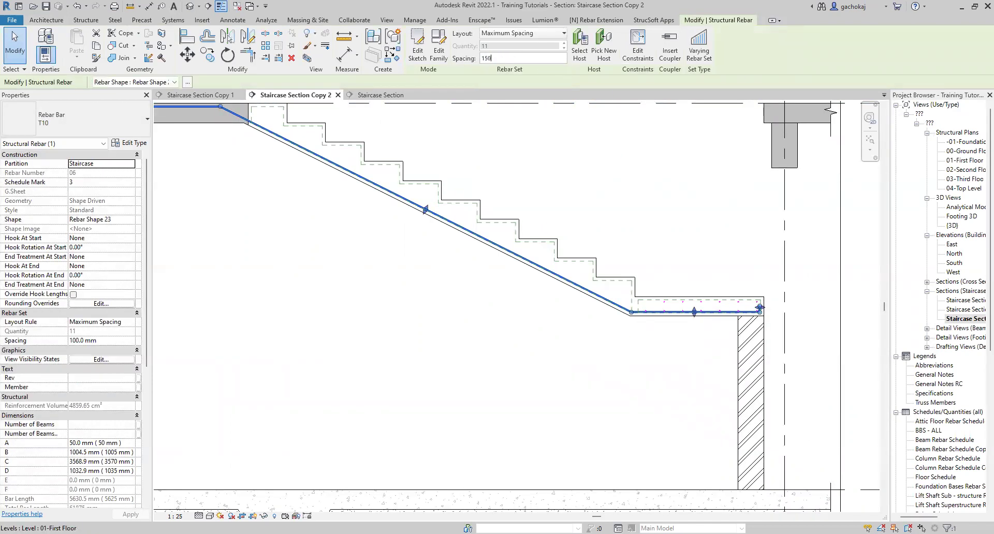
type("150")
key("Return")
left_click(645, 202)
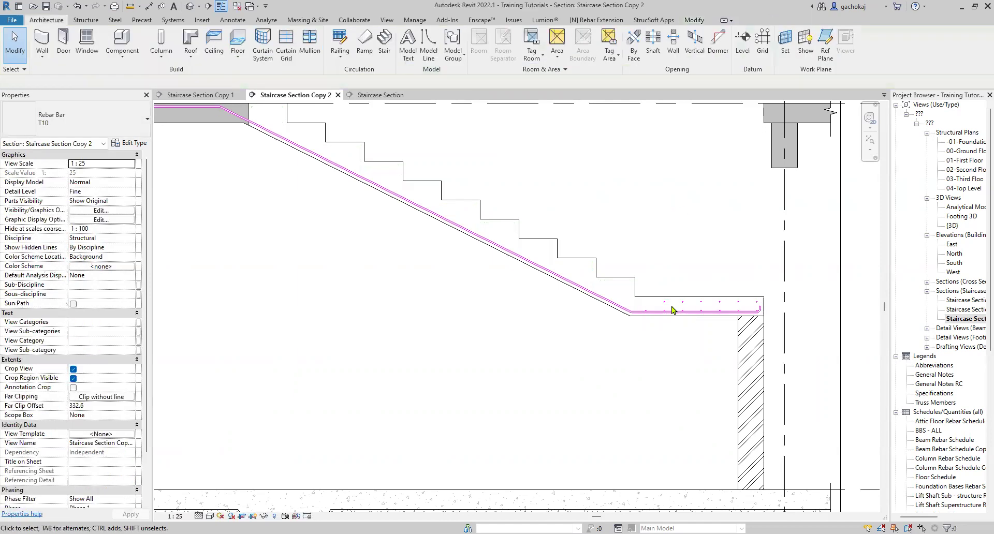
scroll(673, 314, "down", 1)
scroll(576, 273, "down", 2)
scroll(533, 244, "up", 1)
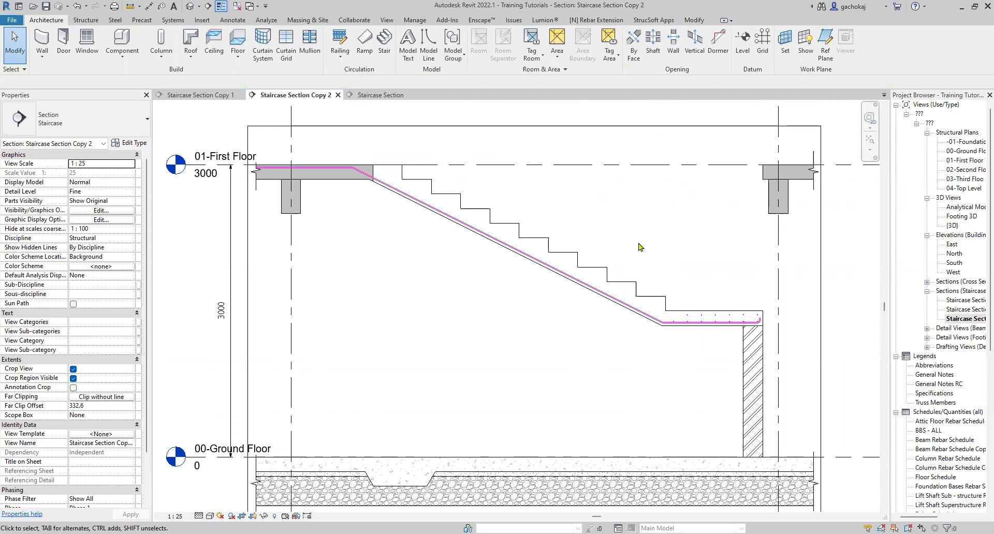
- Start a T10 rebar sketch in the stair, drawing from the landing's end-cover midpoint to the top cover corner and along the top cover line
scroll(759, 336, "up", 3)
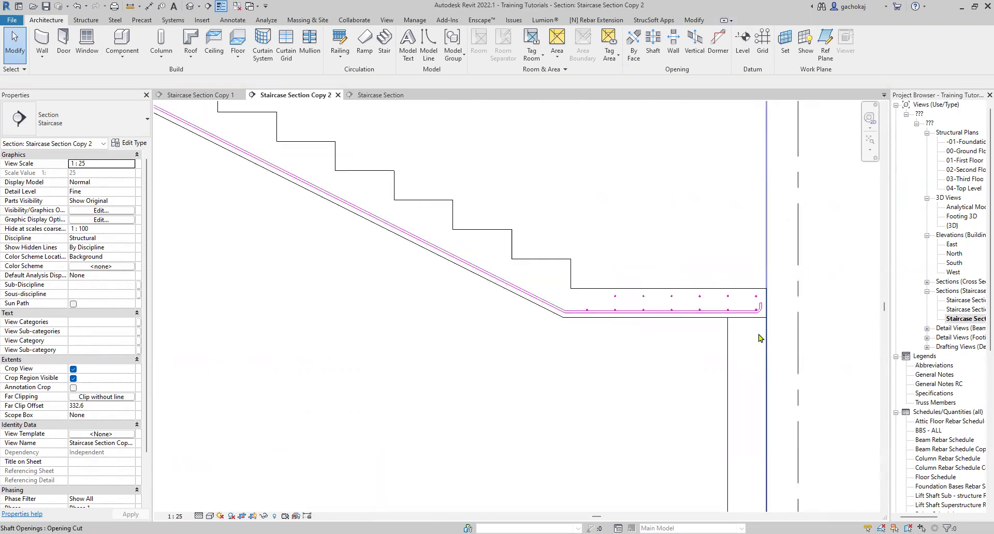
scroll(759, 338, "down", 3)
left_click(643, 317)
scroll(643, 316, "down", 3)
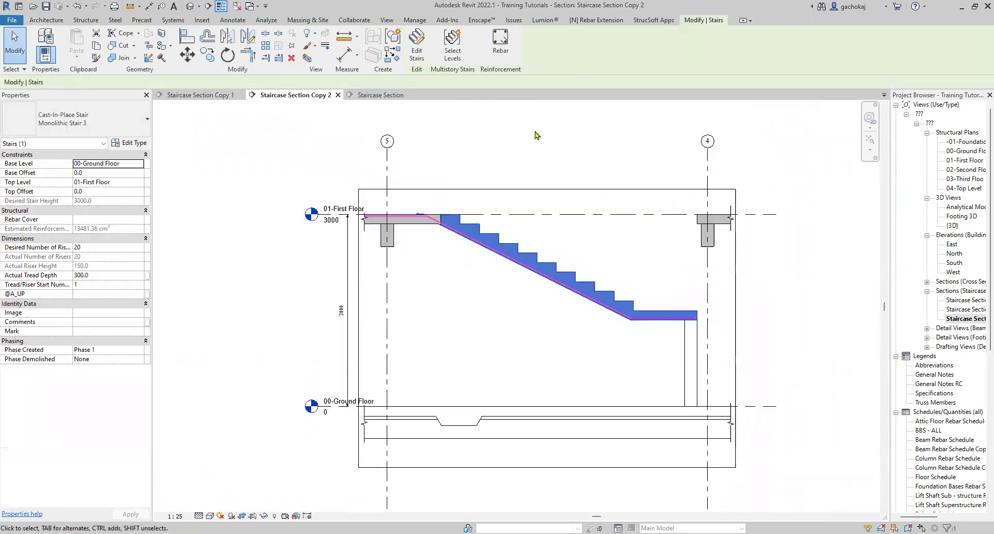
left_click(501, 47)
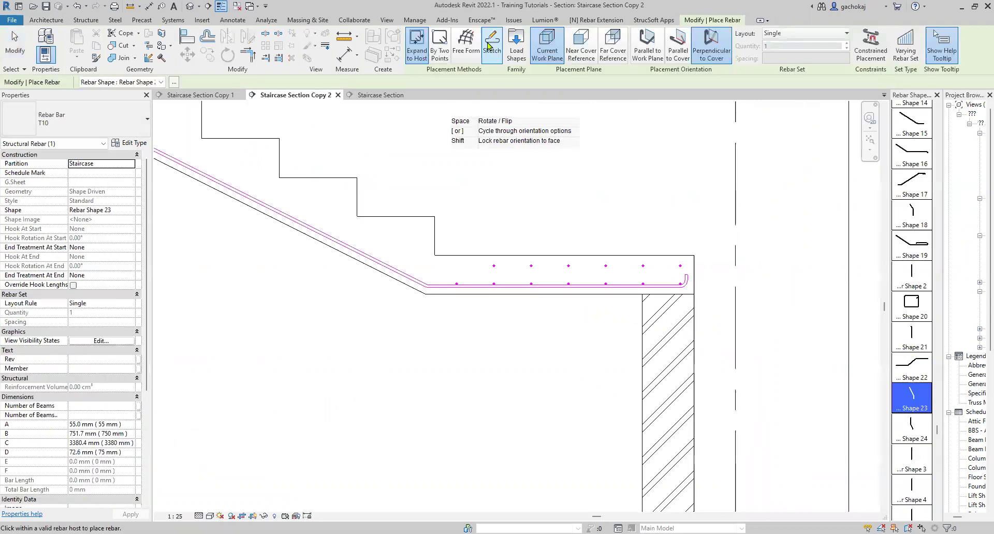
left_click(490, 47)
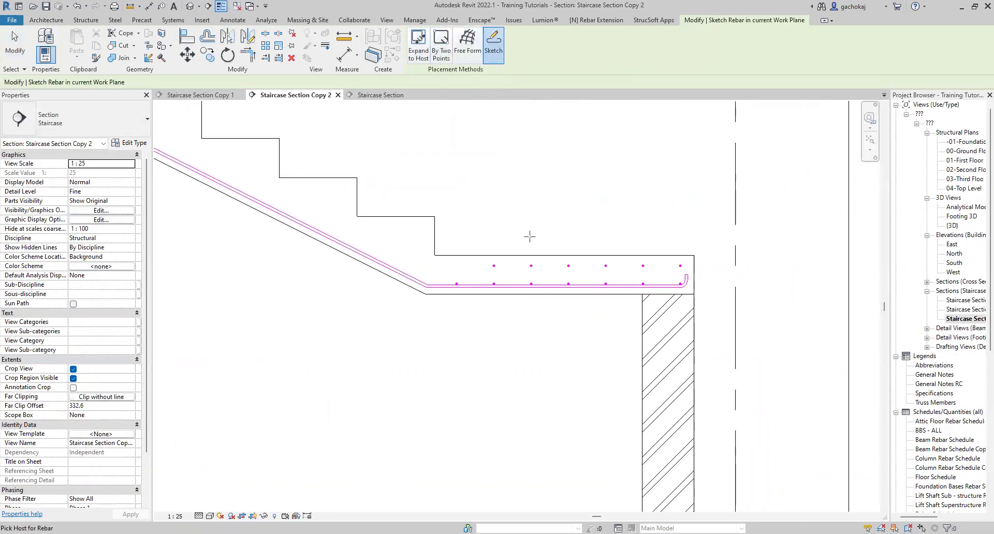
left_click(592, 258)
scroll(692, 274, "up", 1)
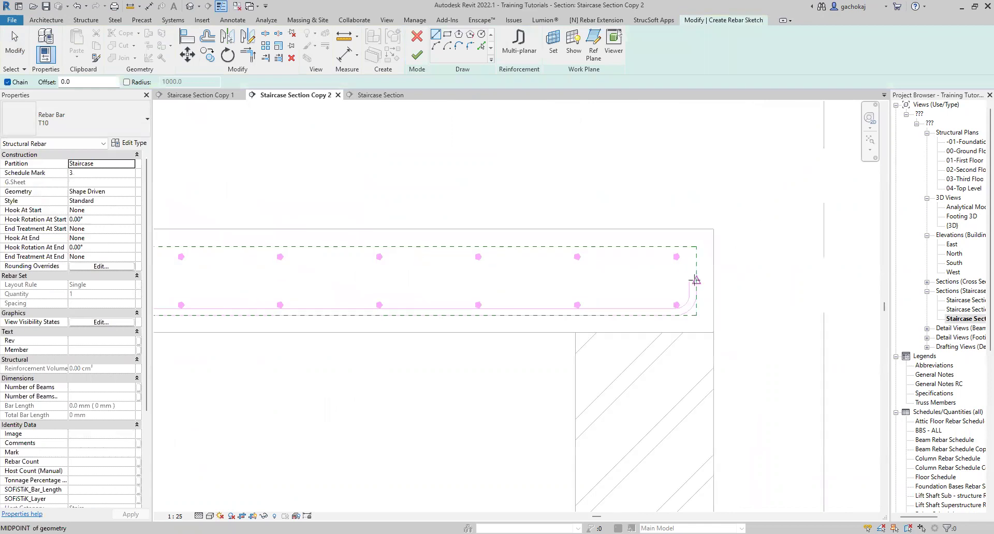
left_click(696, 279)
left_click(696, 246)
scroll(746, 269, "down", 5)
scroll(533, 251, "up", 3)
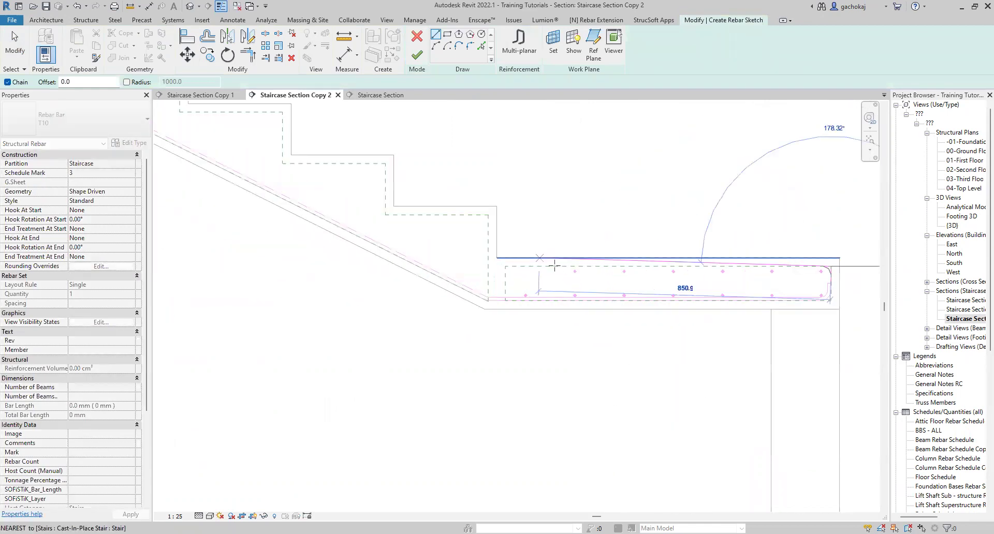
left_click(552, 267)
key("Escape")
- Draw a sloped rebar line about 671 mm long between inner step-cover corners two treads apart near the upper flight's foot
scroll(430, 244, "down", 2)
left_click(398, 223)
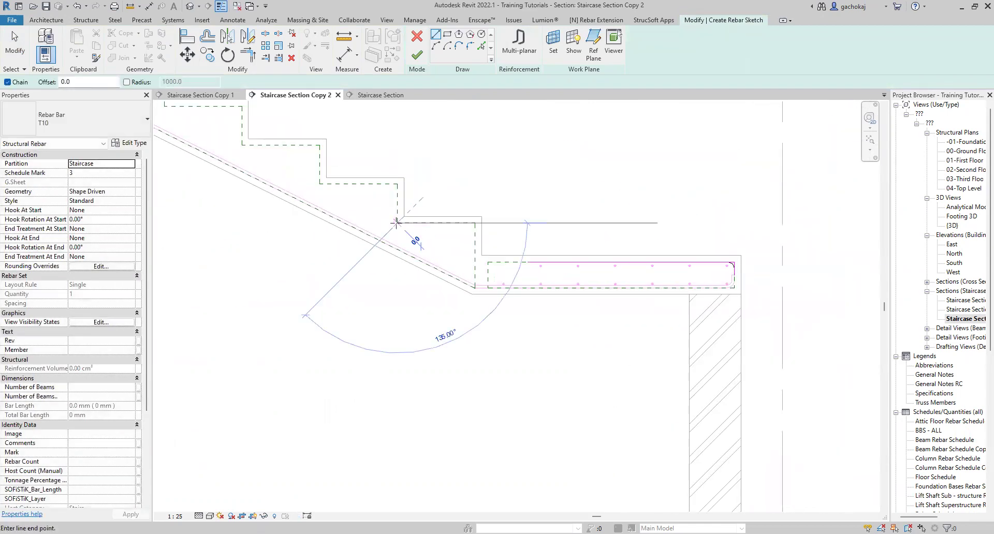
scroll(372, 206, "down", 3)
scroll(324, 183, "up", 3)
scroll(673, 297, "down", 2)
left_click(551, 258)
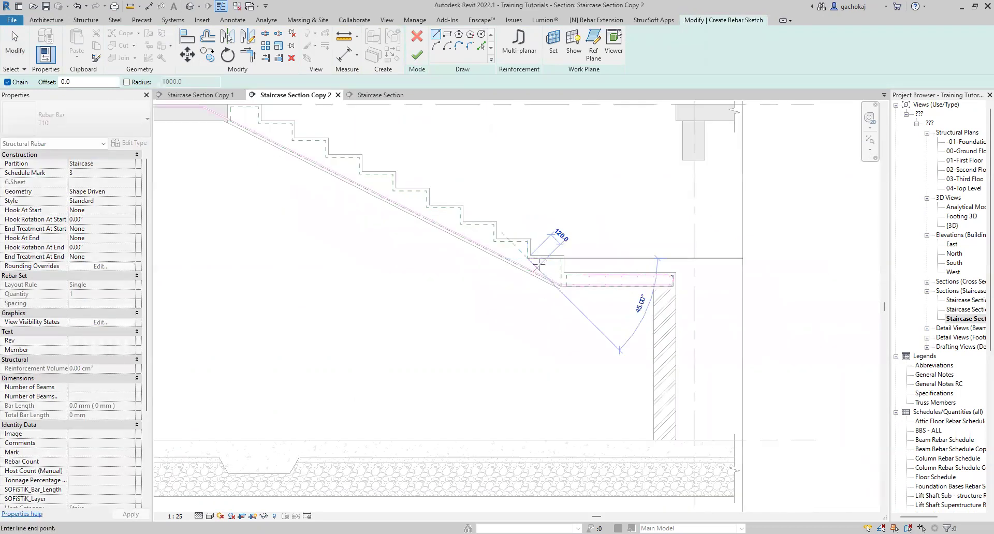
scroll(551, 259, "up", 2)
left_click(421, 192)
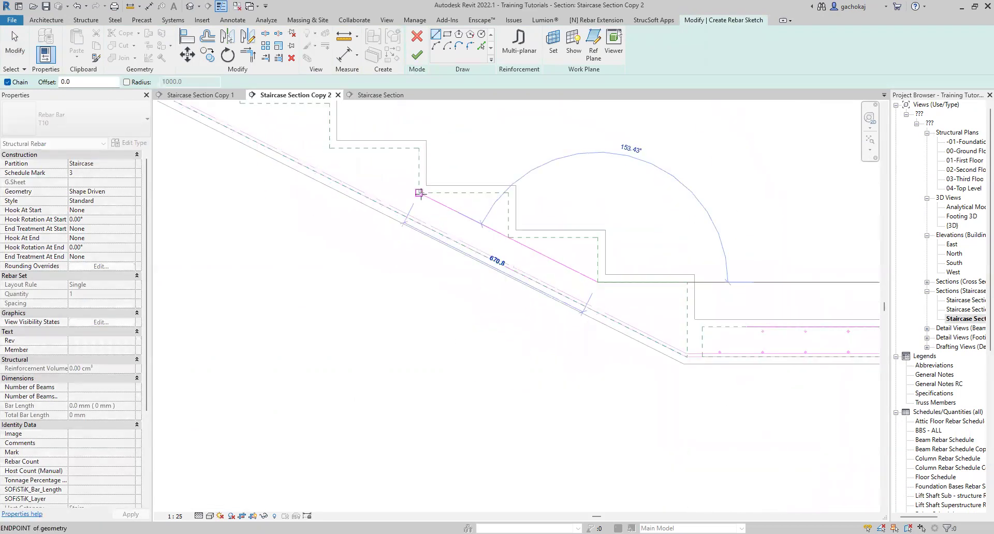
scroll(518, 248, "down", 3)
key("Escape")
key("Escape")
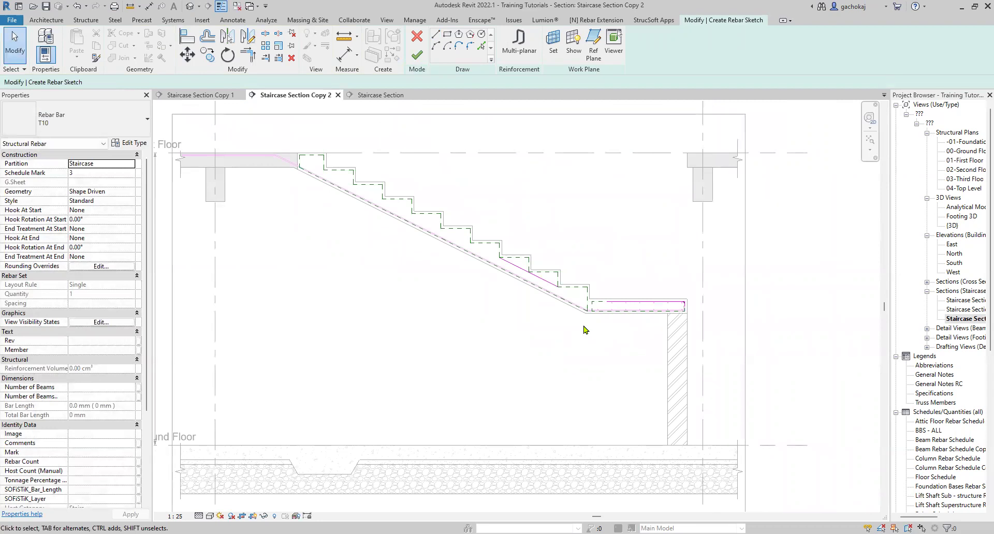
- Trim or extend the short sloped line and the landing's top line to meet in a corner, and finish the rebar sketch
left_click(250, 61)
scroll(556, 300, "up", 2)
left_click(550, 282)
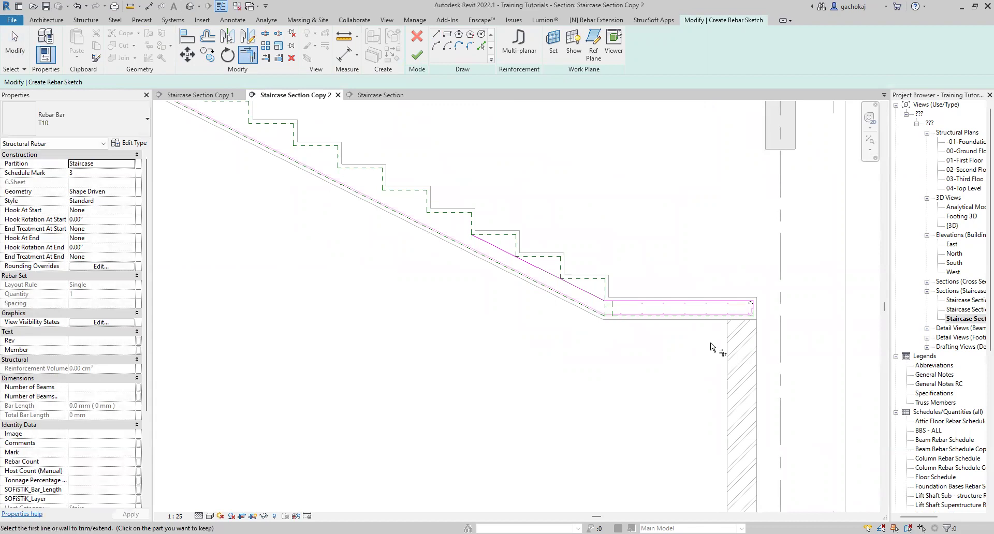
scroll(668, 323, "up", 1)
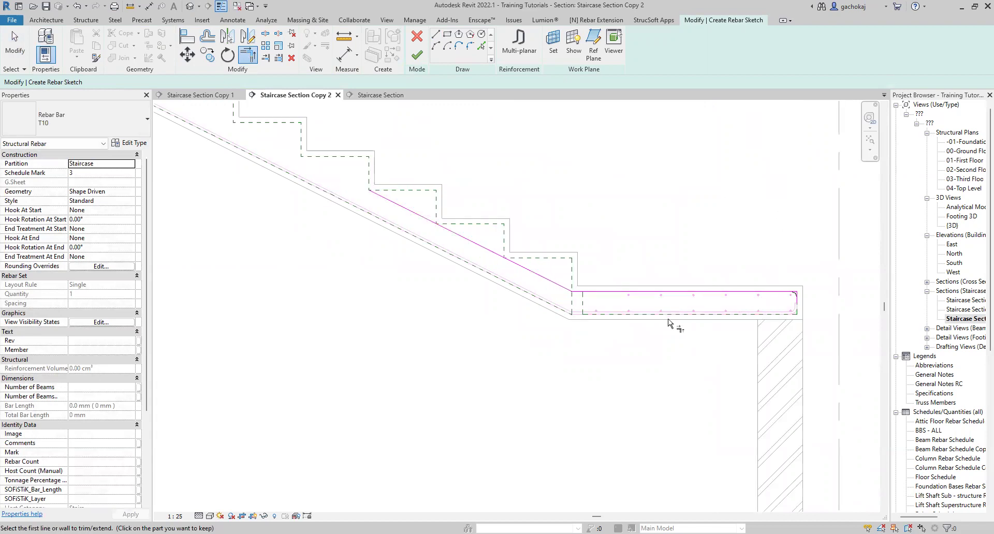
key("Escape")
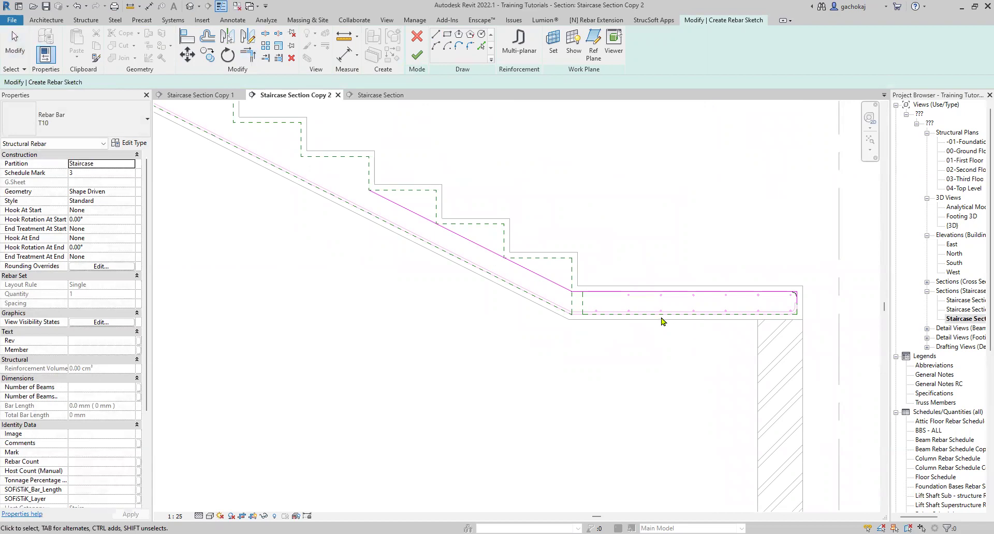
scroll(660, 318, "down", 1)
left_click(417, 56)
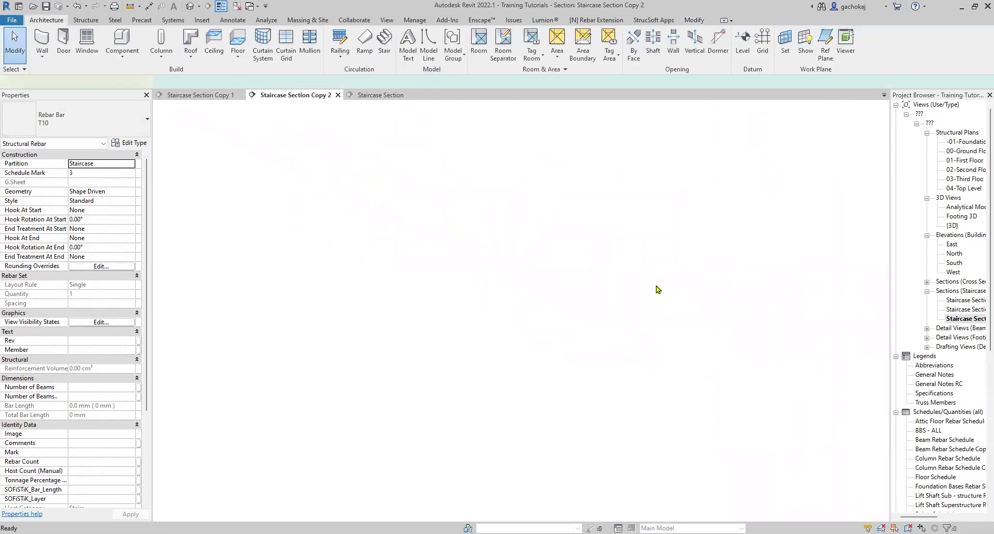
- Distribute the landing's new top T10 bar with a Maximum Spacing layout at 150 mm
left_click(613, 303)
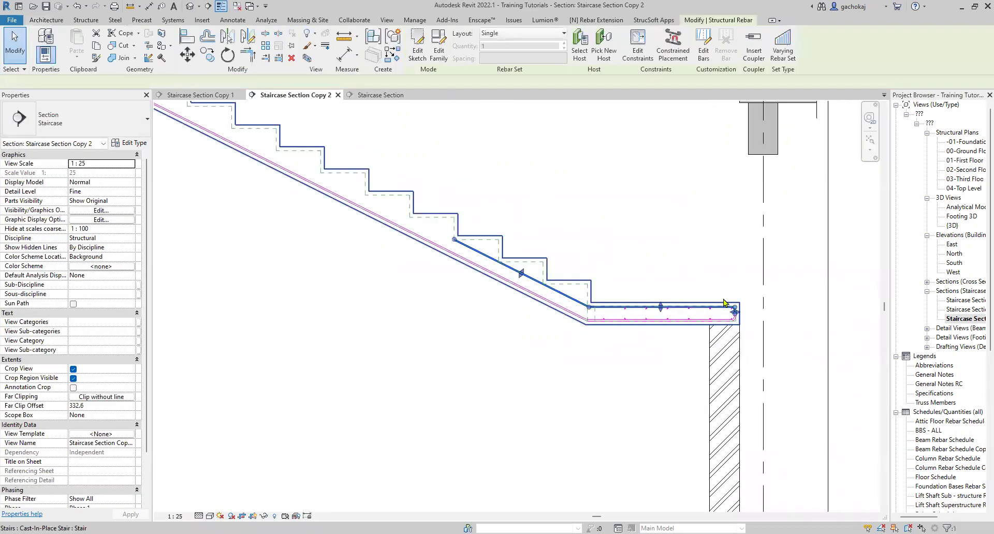
left_click(535, 34)
left_click(522, 61)
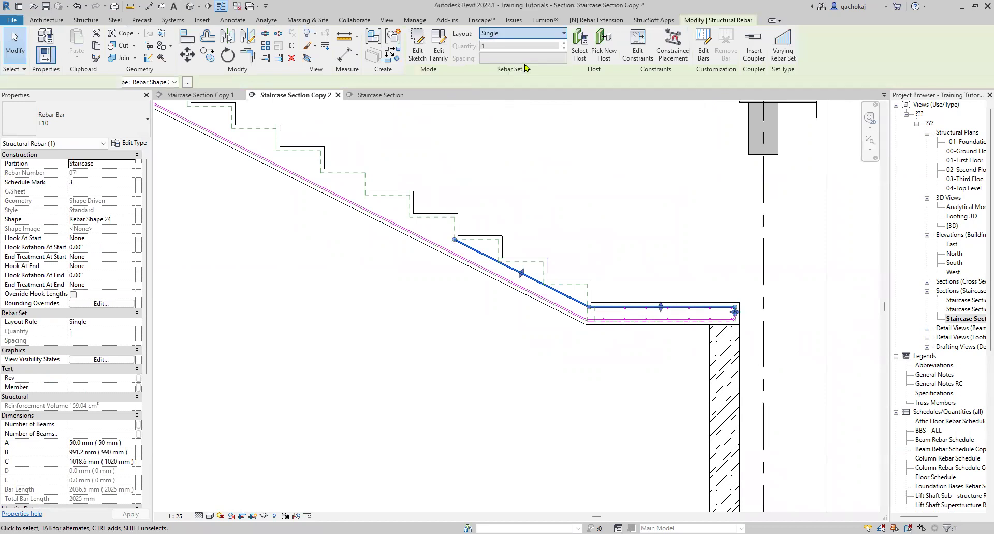
left_click(529, 57)
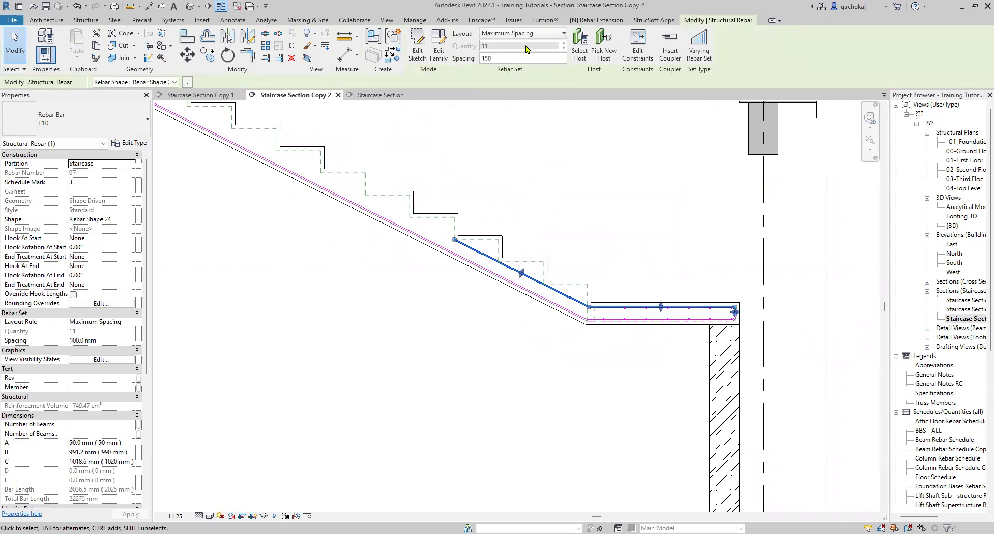
left_click(570, 224)
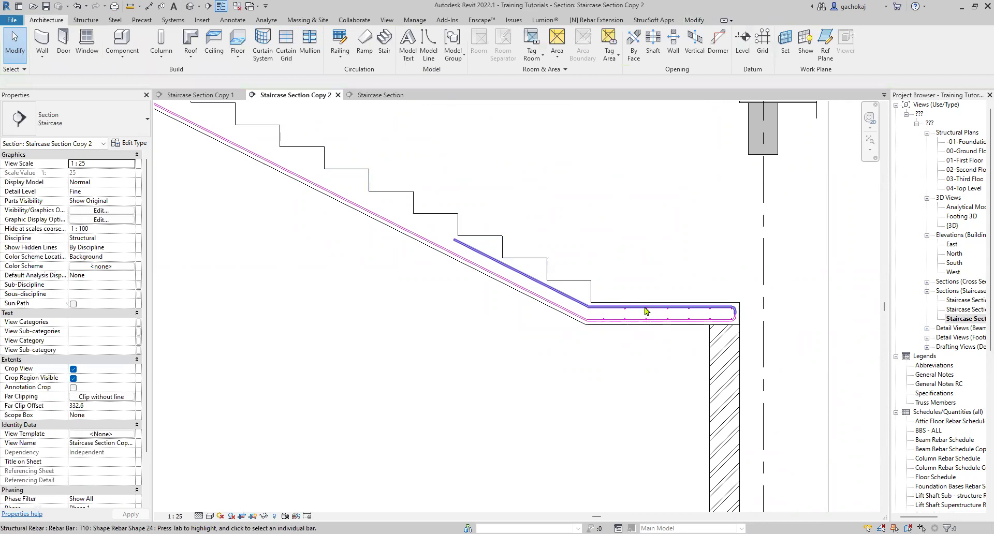
- Start another T10 rebar sketch in the stair and draw a sloped line between two adjacent inner step-cover corners near the flight's head
scroll(661, 315, "down", 2)
scroll(660, 316, "up", 1)
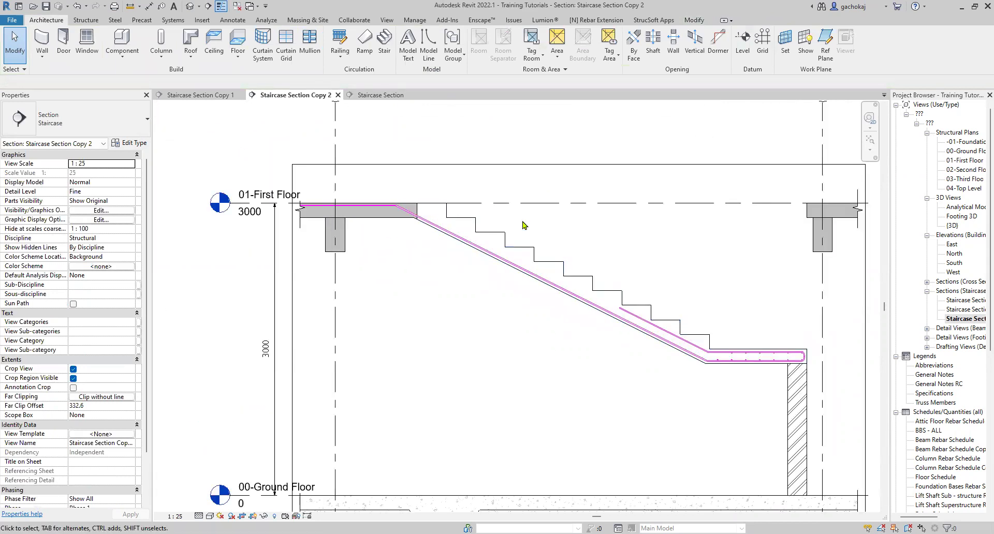
scroll(321, 179, "up", 3)
left_click(532, 238)
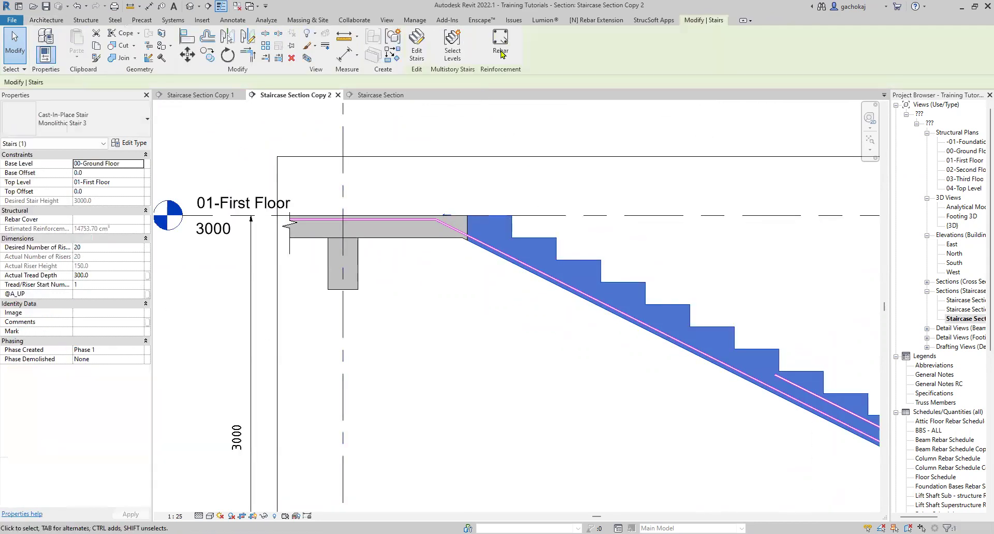
left_click(500, 45)
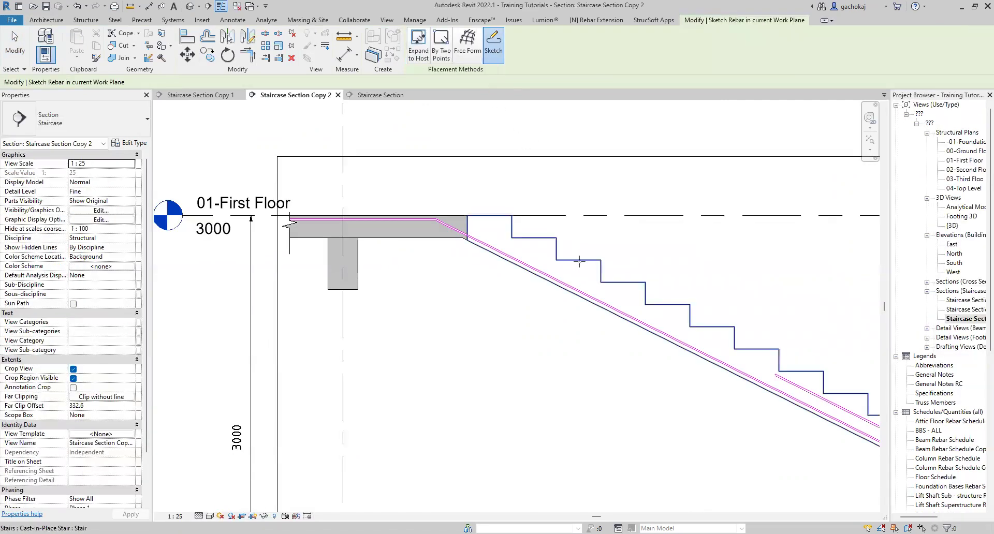
left_click(579, 278)
scroll(585, 296, "up", 3)
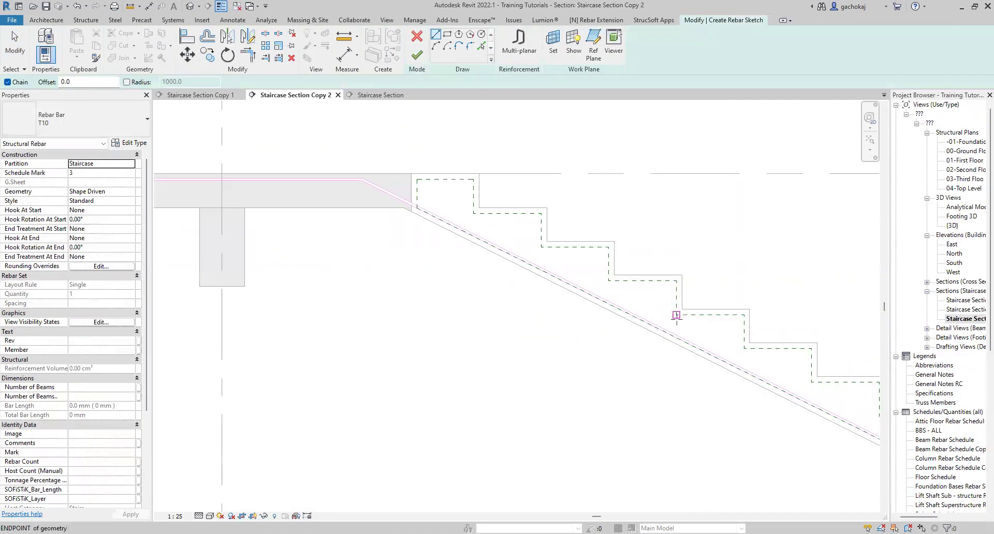
left_click(609, 280)
scroll(611, 249, "down", 3)
key("Escape")
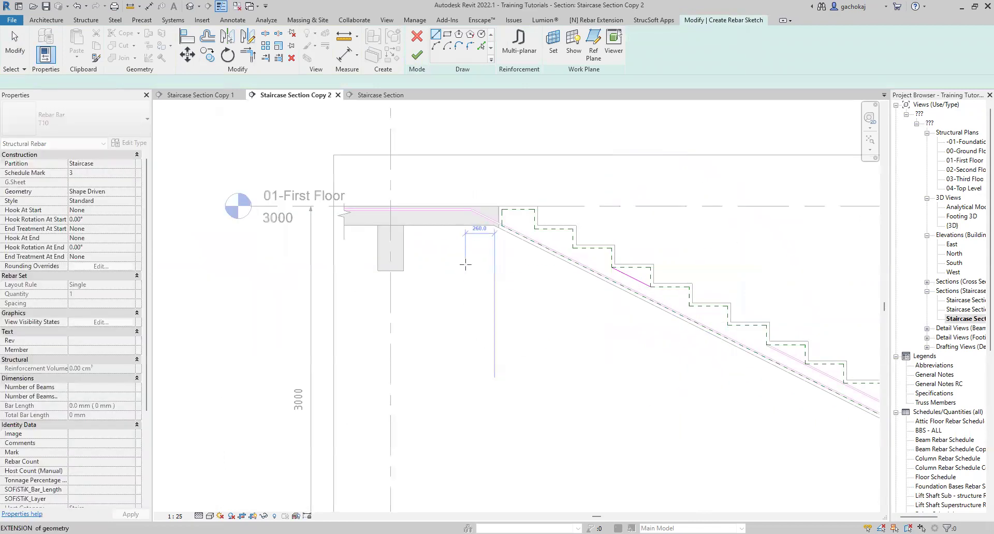
- Draw a horizontal rebar line about 920 mm long near the first-floor slab's underside, starting just past the slab's break line
scroll(455, 249, "down", 3)
scroll(455, 228, "up", 4)
scroll(466, 220, "up", 2)
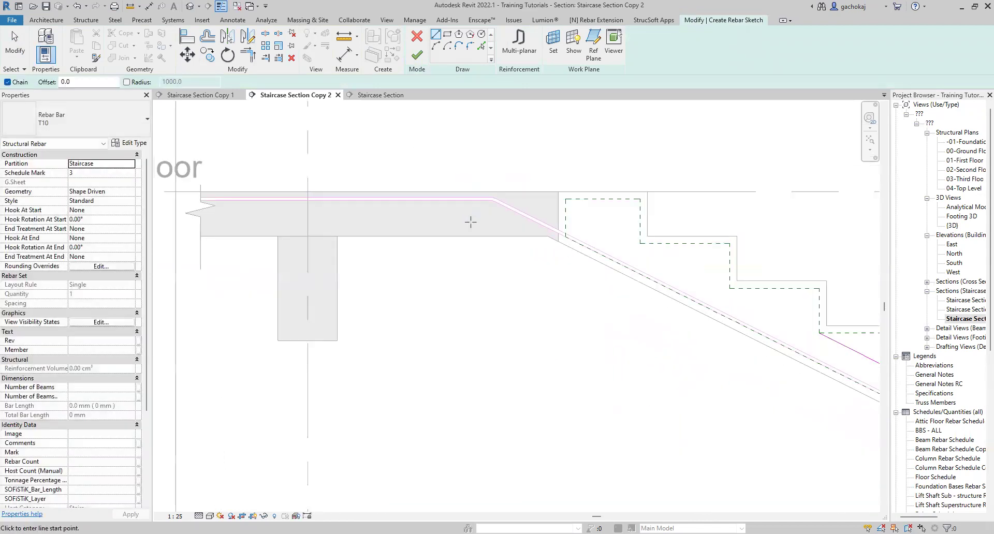
left_click(186, 228)
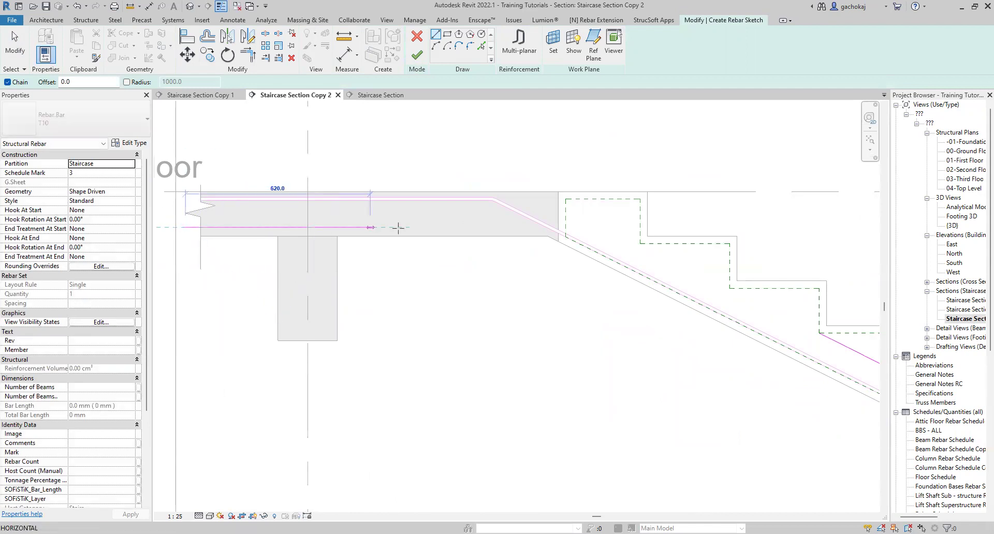
left_click(459, 227)
key("Escape")
key("Escape")
- Trim or extend the slab's lower line and the short sloped line to meet in a corner, and finish the rebar sketch
scroll(462, 186, "down", 3)
key("t")
key("r")
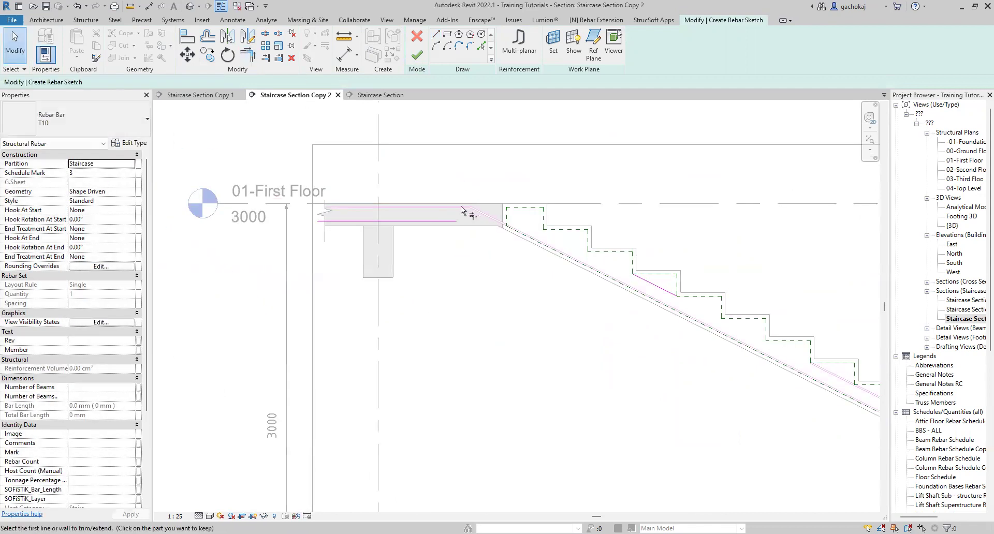
left_click(446, 221)
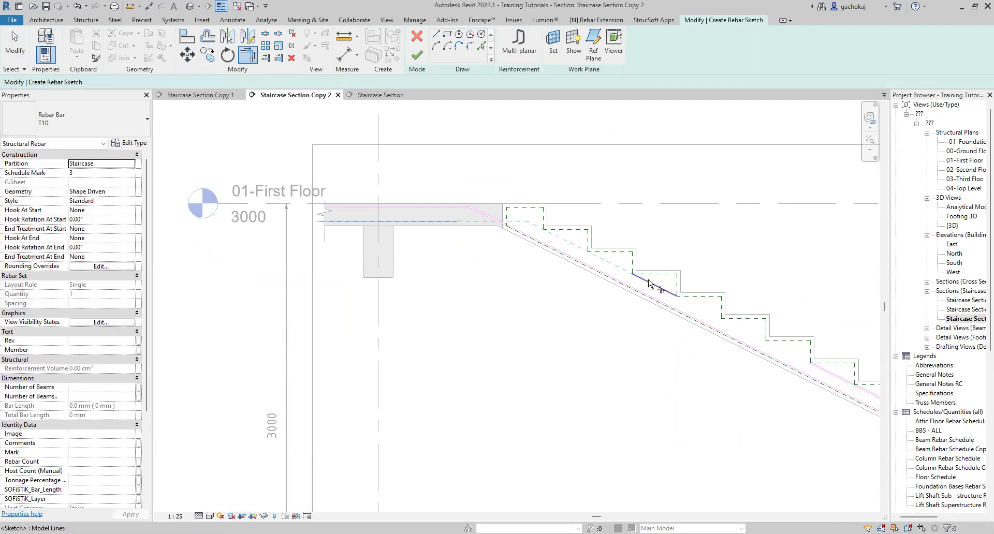
left_click(630, 292)
scroll(408, 181, "down", 2)
key("Escape")
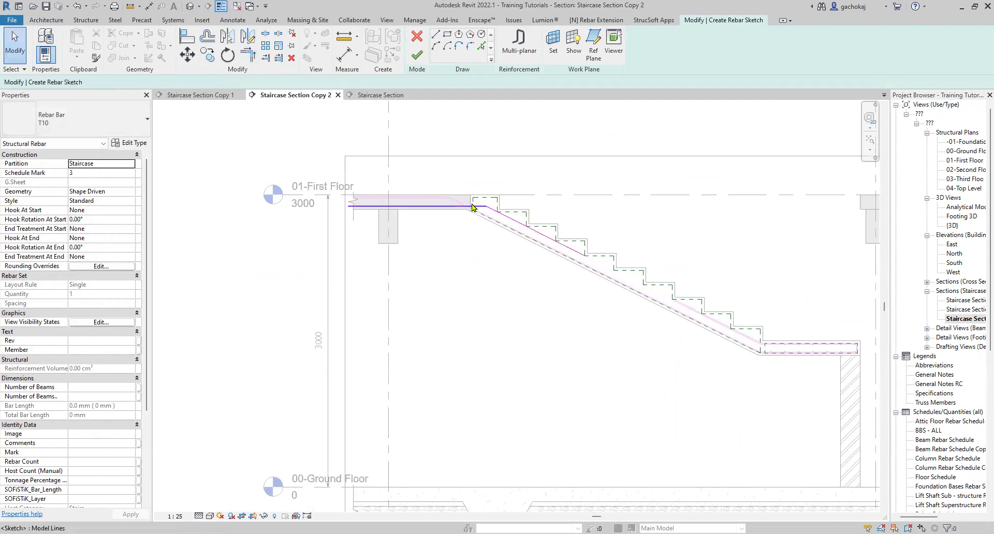
left_click(417, 54)
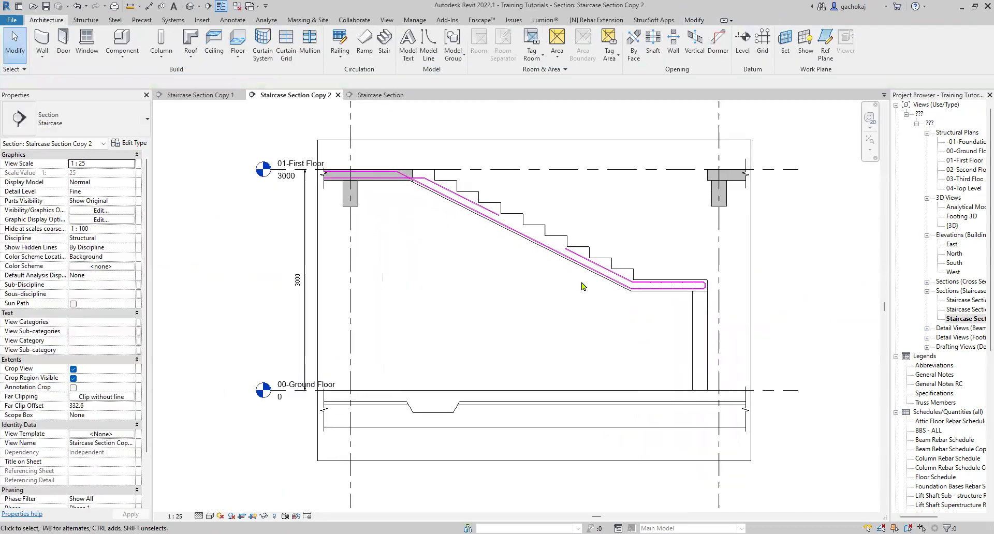
- Distribute the new T10 bar at the flight's head with a Maximum Spacing layout at 150 mm
scroll(665, 288, "up", 2)
scroll(667, 289, "up", 2)
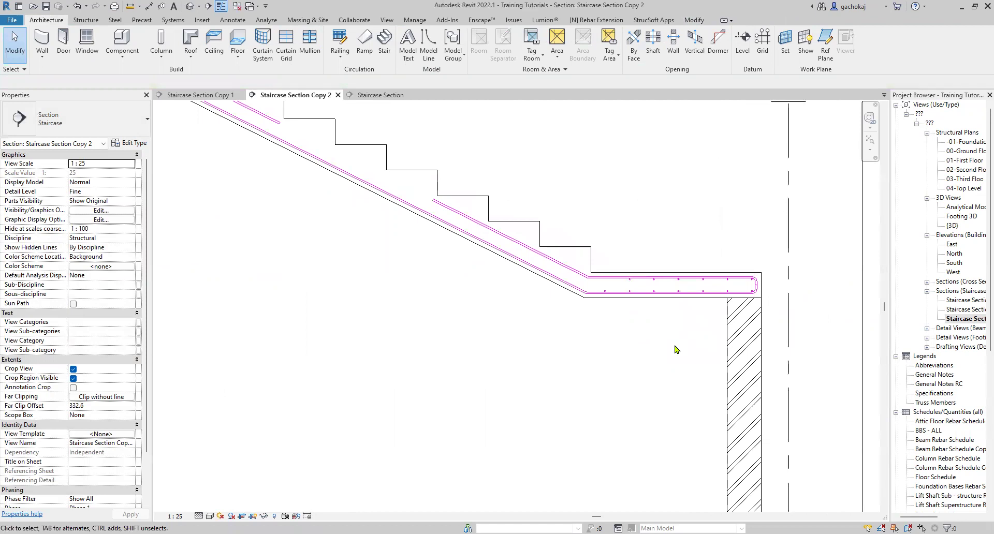
scroll(745, 284, "down", 3)
scroll(684, 289, "up", 4)
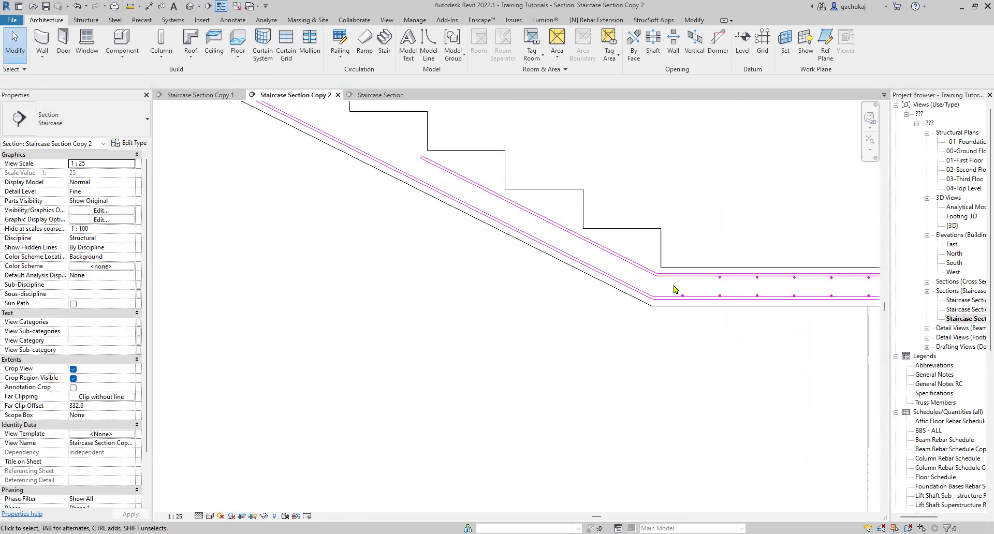
scroll(626, 334, "down", 5)
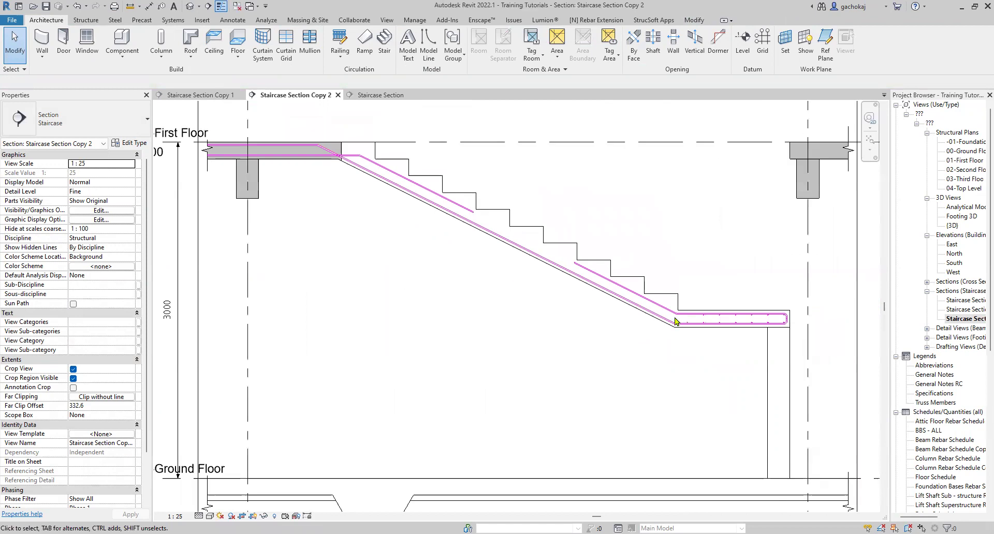
scroll(351, 152, "up", 3)
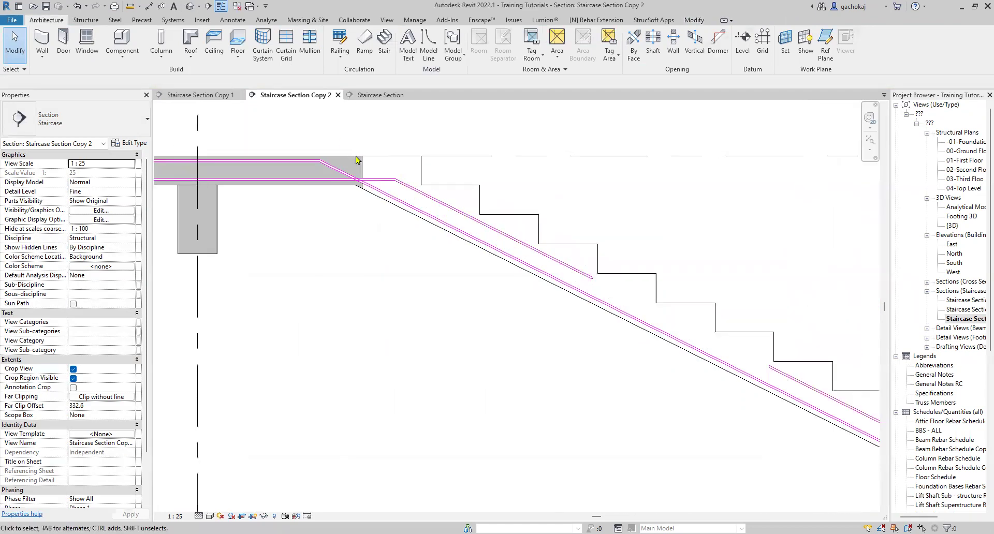
left_click(417, 190)
left_click(522, 33)
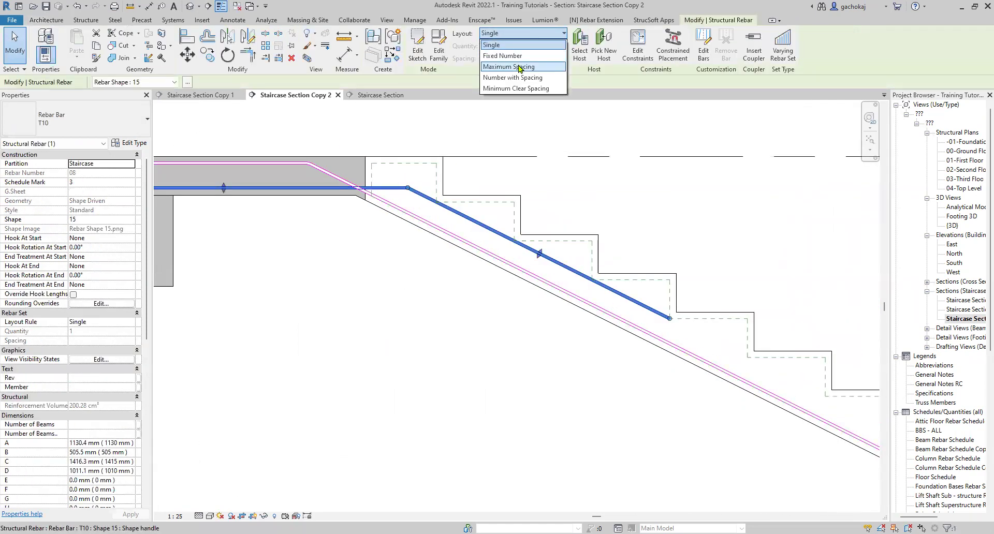
left_click(518, 66)
left_click(539, 58)
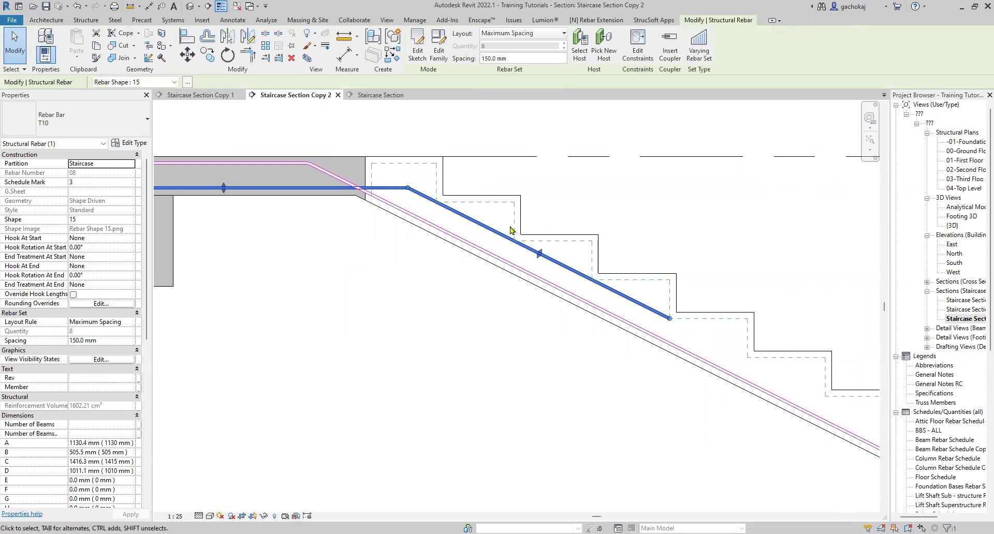
- Place a straight T10 bar, shape 01, perpendicular to cover at the bottom reinforcement midway along the stair's upper flight
scroll(470, 188, "down", 2)
left_click(451, 289)
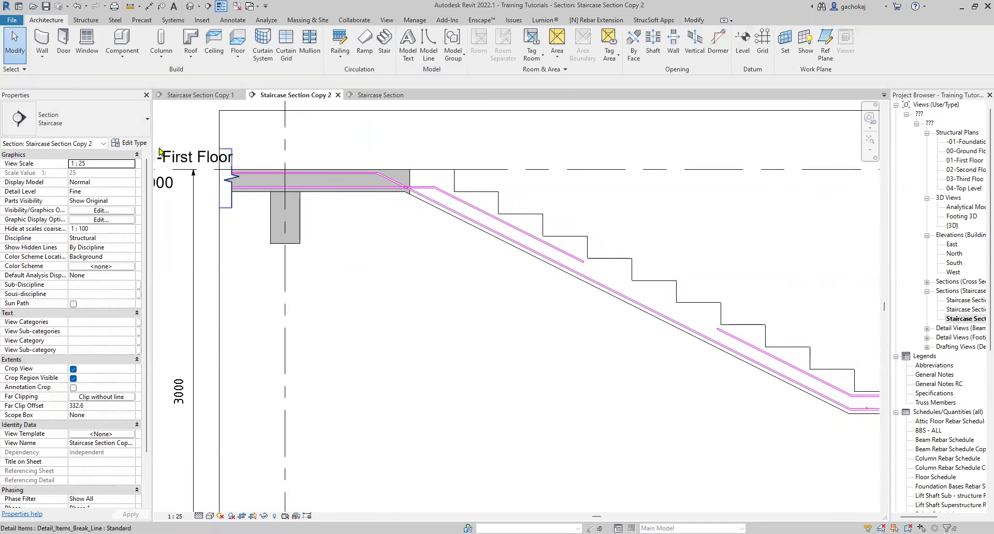
scroll(451, 289, "down", 3)
scroll(673, 313, "up", 4)
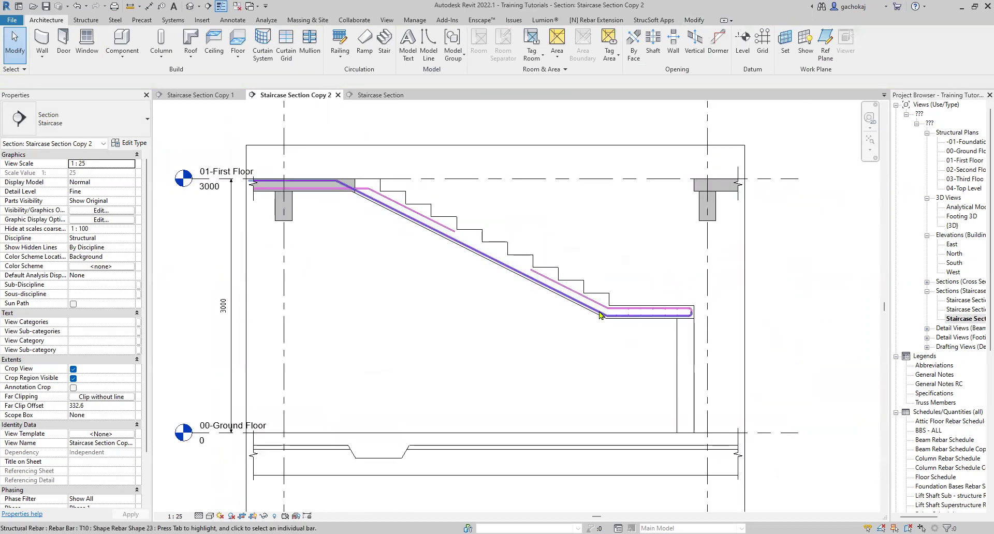
scroll(657, 283, "down", 3)
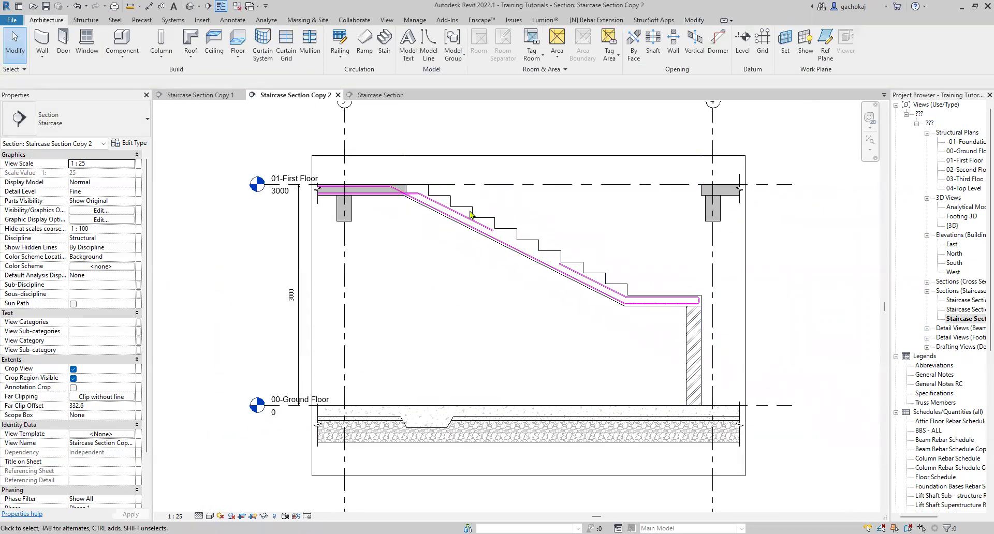
scroll(512, 231, "up", 3)
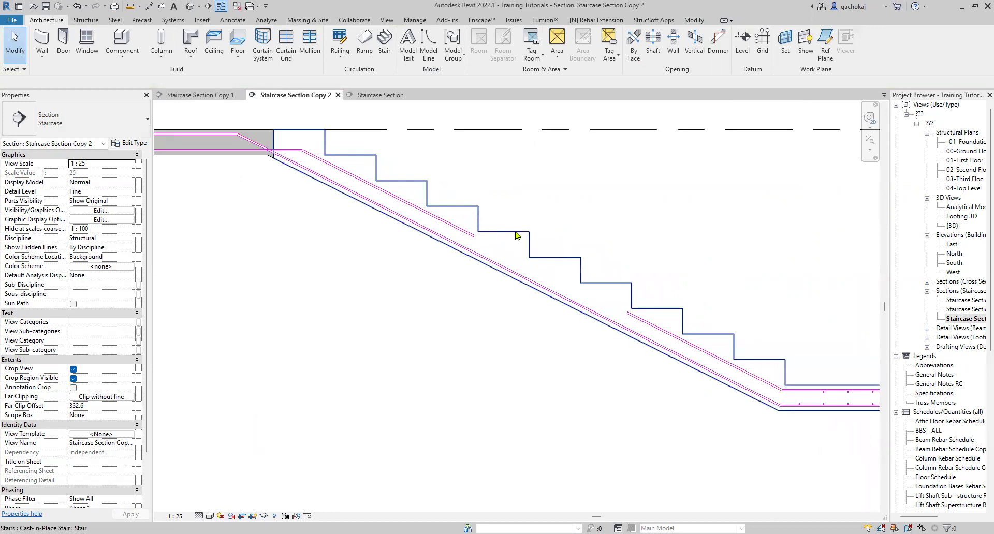
left_click(505, 234)
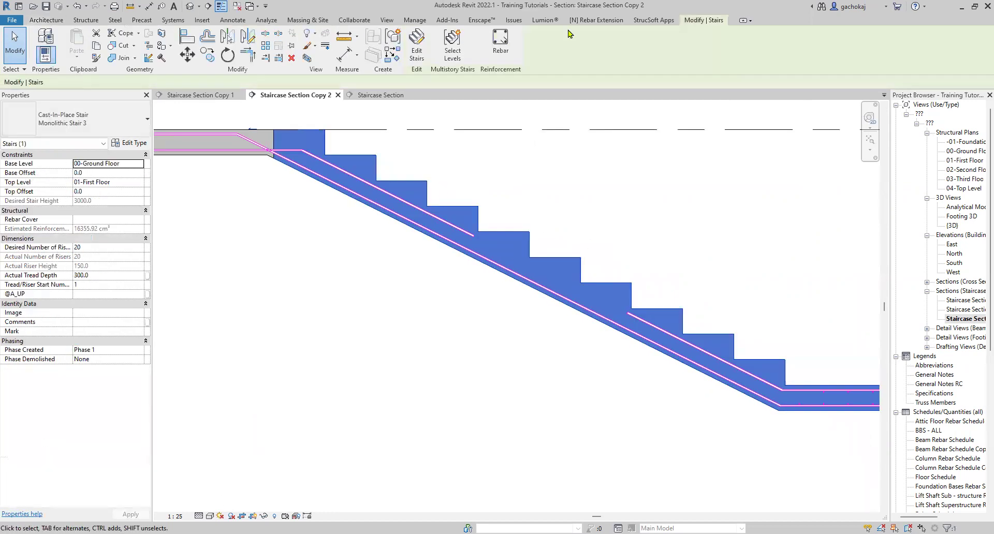
left_click(500, 44)
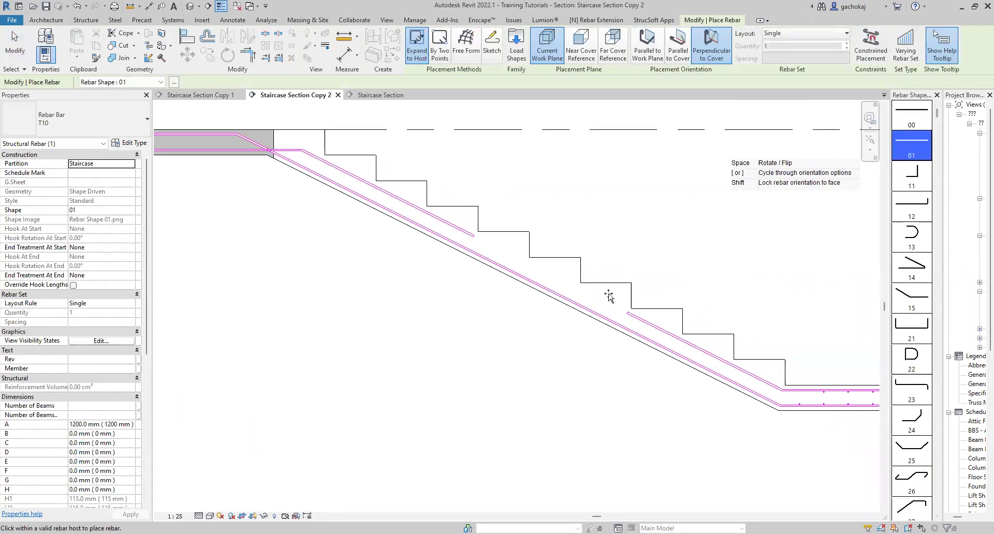
left_click(490, 251)
scroll(490, 251, "up", 5)
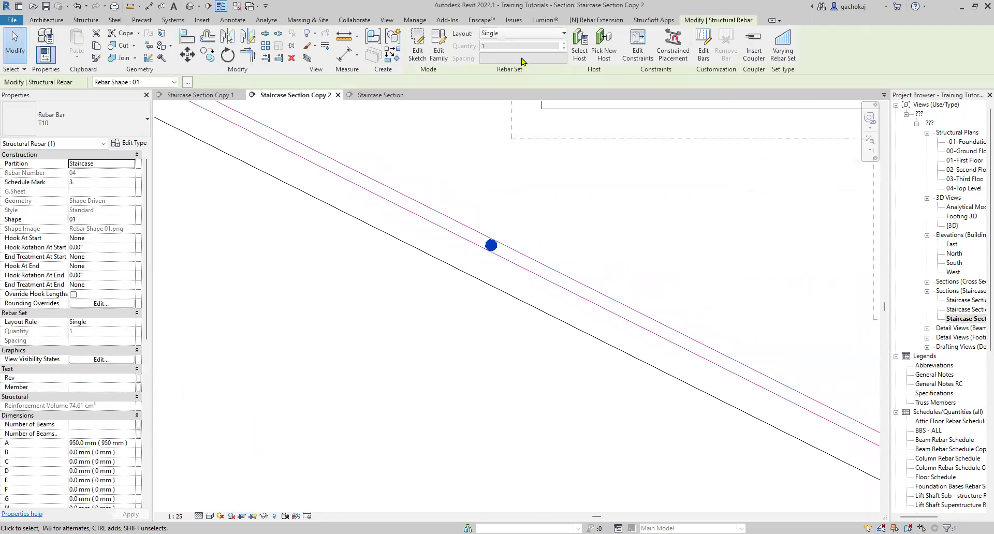
- Distribute the new straight bar along the upper flight with a Maximum Spacing layout at 150 mm
left_click(518, 35)
left_click(528, 70)
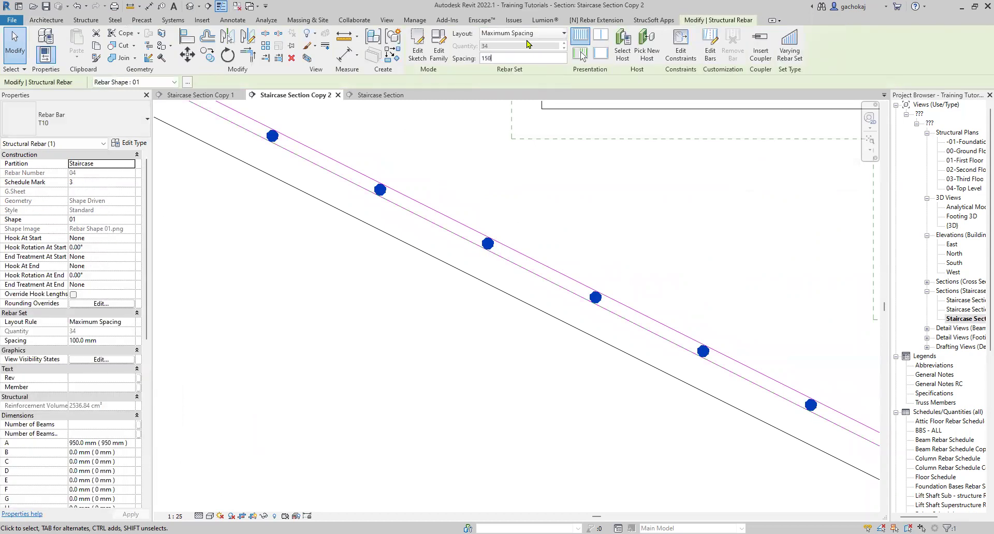
key("Return")
scroll(621, 259, "down", 4)
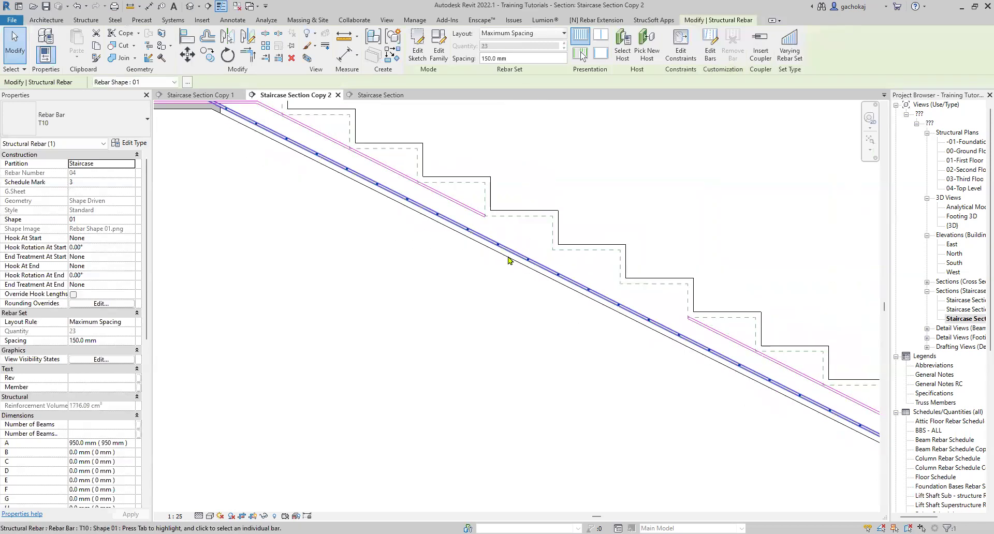
left_click(580, 373)
- Move the straight bar set off the sloped bottom bar's centreline so its bars rest on that bar's upper face
scroll(679, 363, "down", 2)
scroll(683, 351, "up", 6)
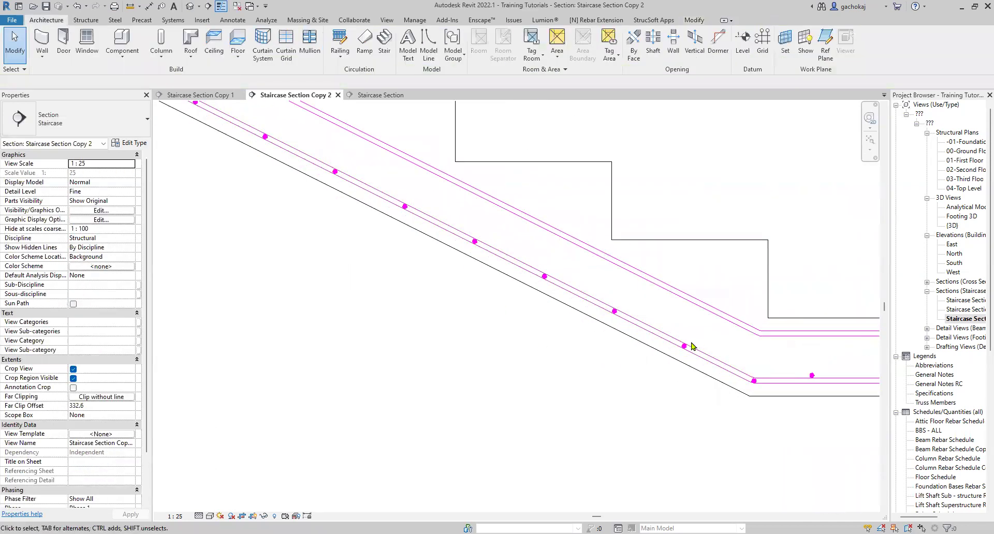
left_click(683, 347)
scroll(680, 352, "up", 4)
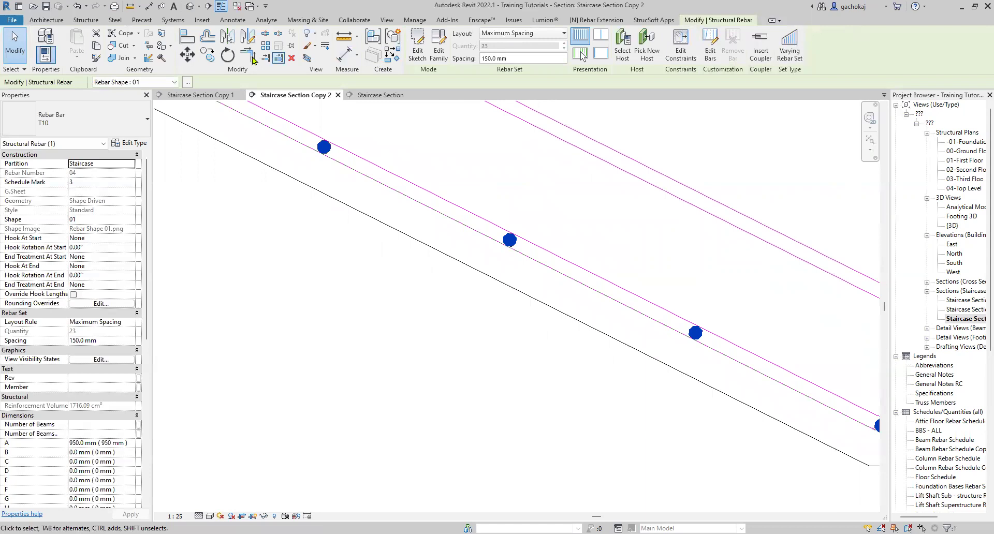
left_click(188, 55)
scroll(511, 238, "up", 3)
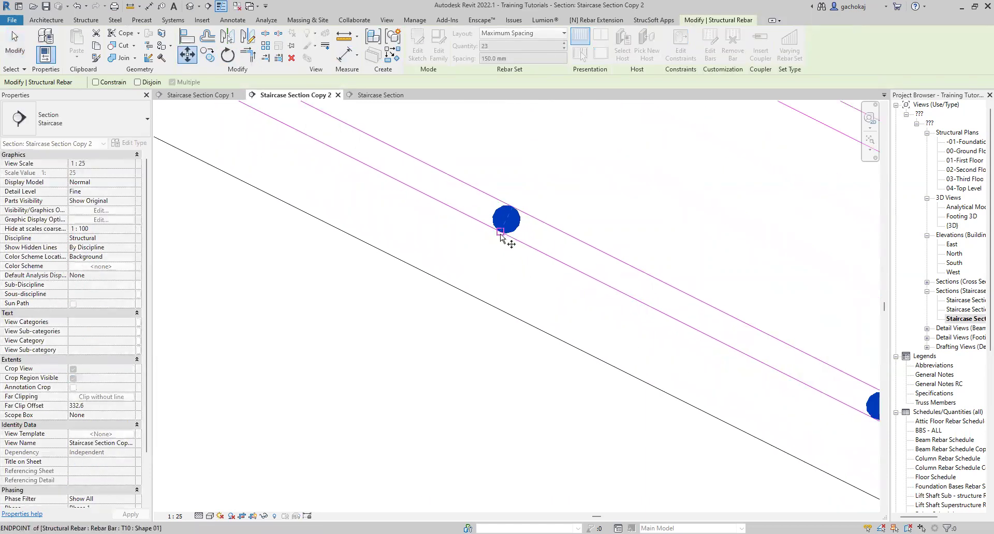
left_click(505, 231)
left_click(518, 266)
scroll(525, 267, "down", 4)
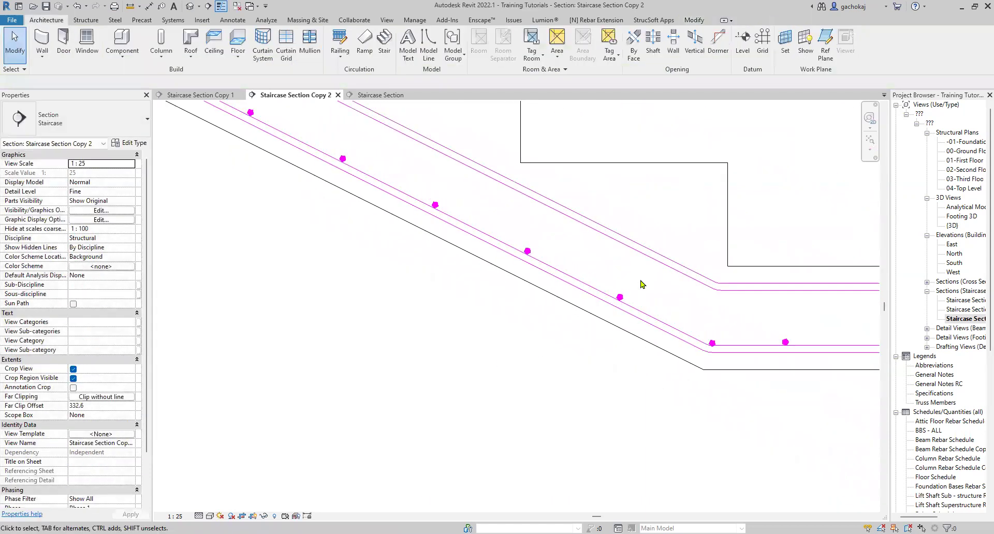
- Adjust the lower end of the bottom distribution set to the bend of the bottom bar at the landing
left_click(717, 348)
scroll(718, 346, "up", 3)
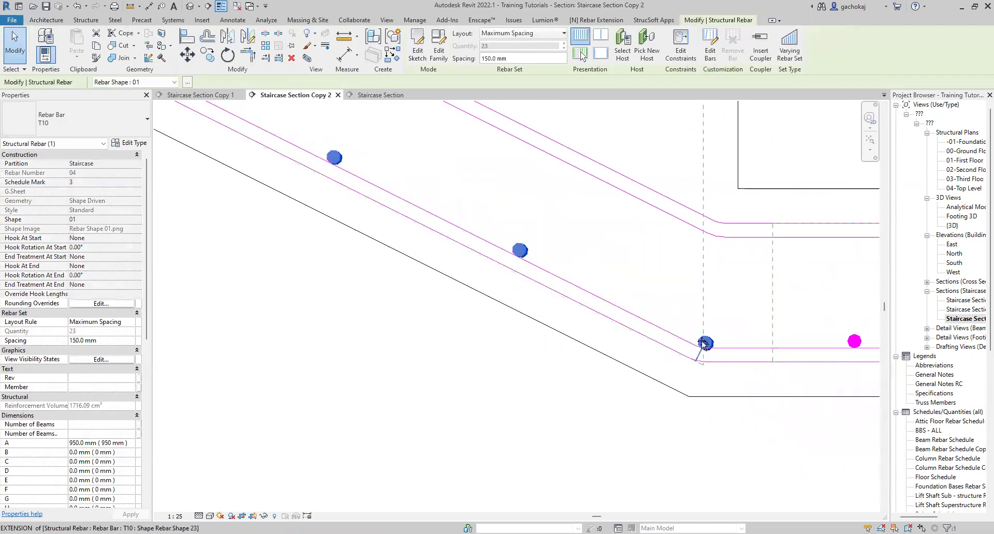
scroll(756, 357, "down", 8)
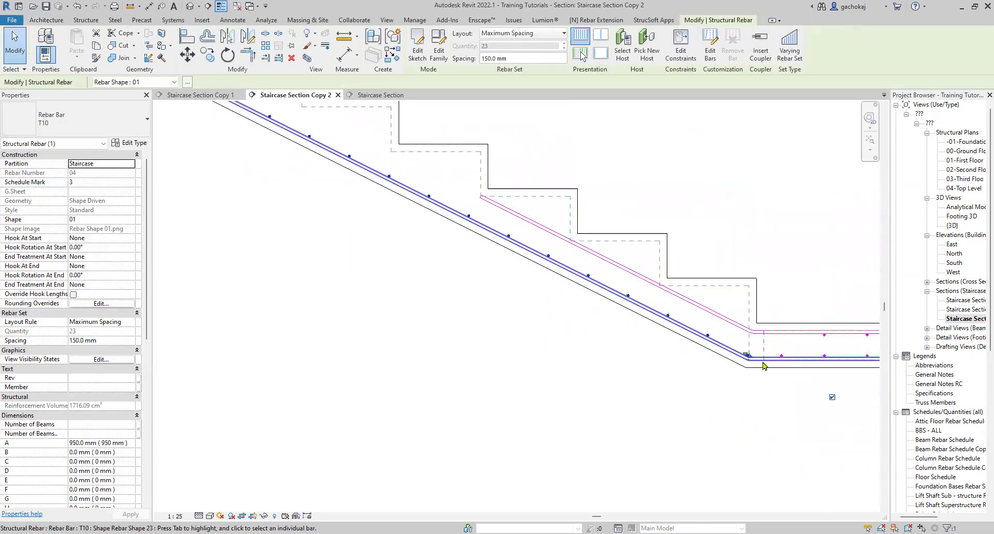
scroll(454, 259, "down", 3)
scroll(274, 145, "up", 3)
scroll(343, 162, "up", 3)
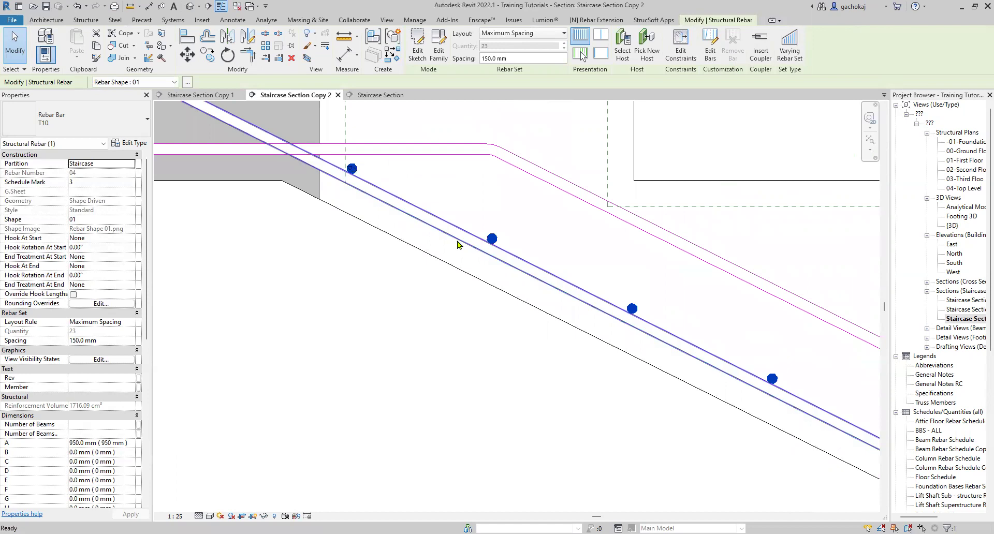
key("Escape")
scroll(375, 186, "down", 3)
scroll(375, 185, "down", 2)
scroll(565, 271, "up", 6)
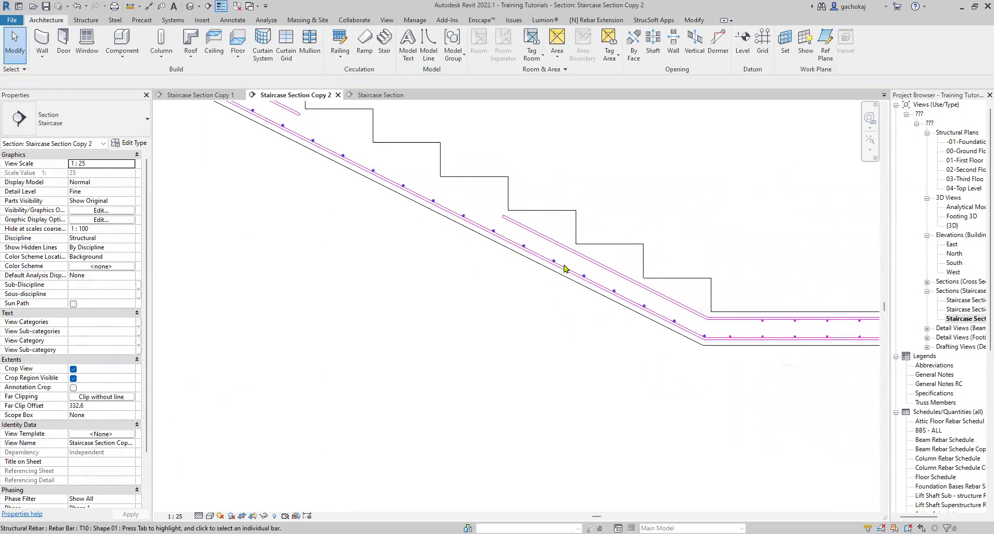
left_click(524, 278)
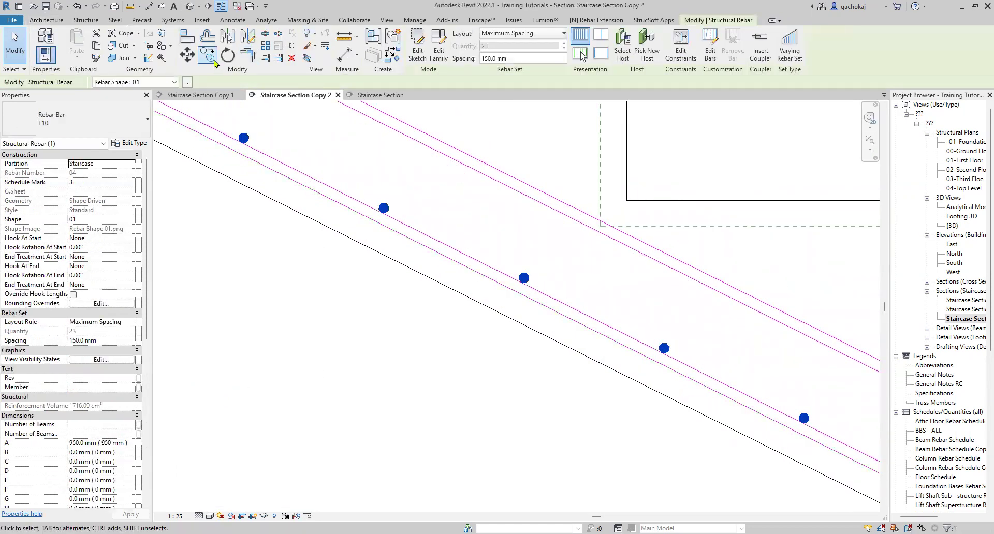
left_click(189, 56)
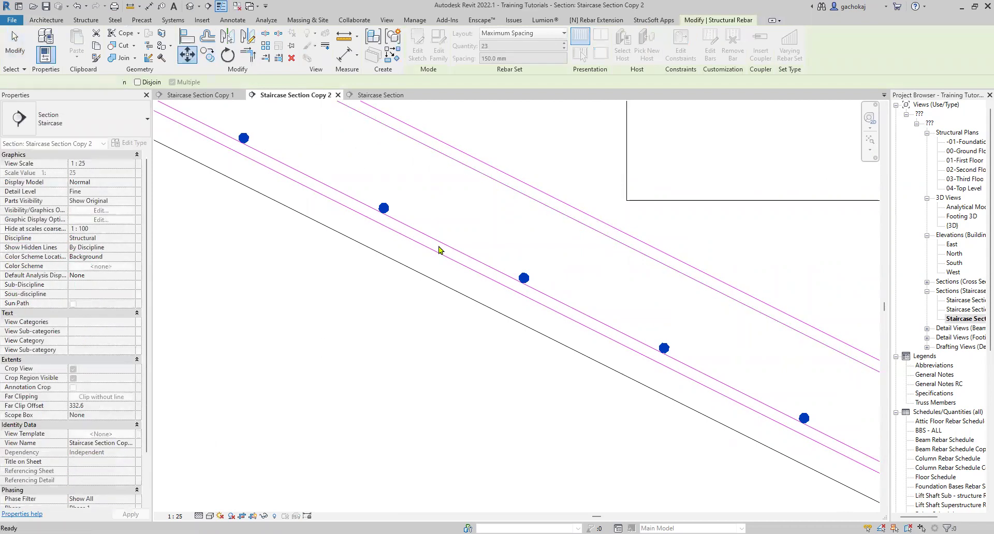
key("Escape")
key("Escape")
- Copy the bottom distribution set about 66.5 mm perpendicular to the slope, up to the underside of the lower top bar
left_click(386, 209)
key("Escape")
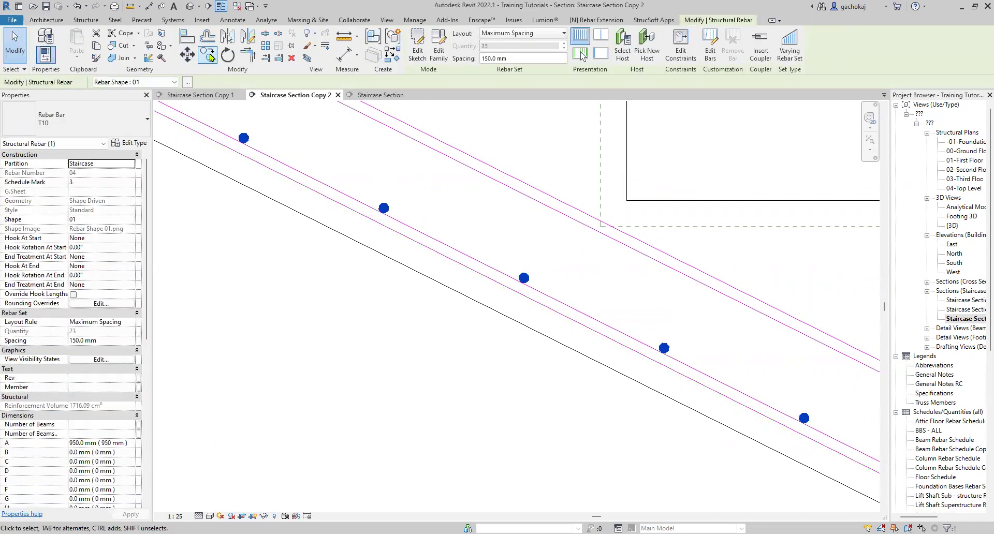
left_click(209, 56)
scroll(564, 289, "up", 3)
left_click(488, 262)
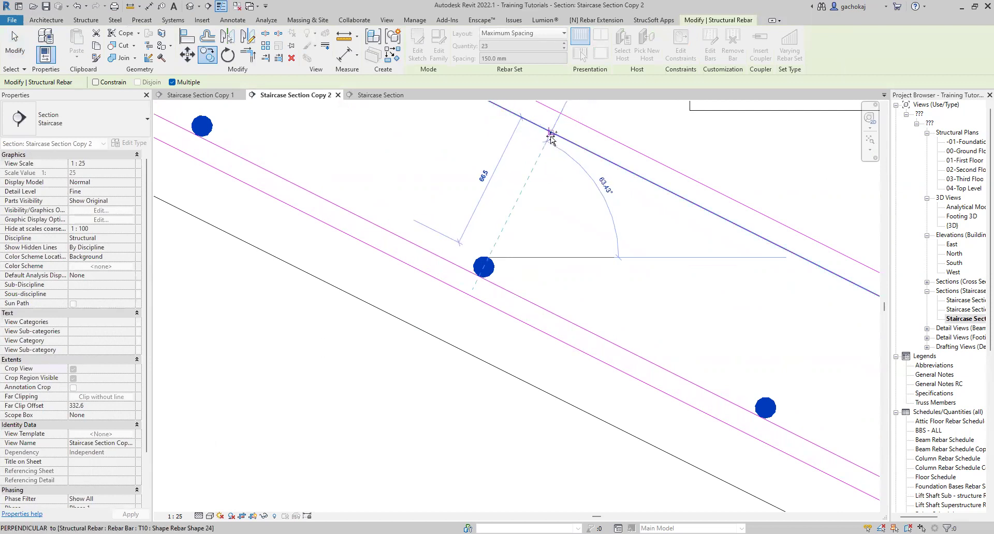
left_click(556, 140)
scroll(632, 288, "down", 5)
key("Escape")
key("Escape")
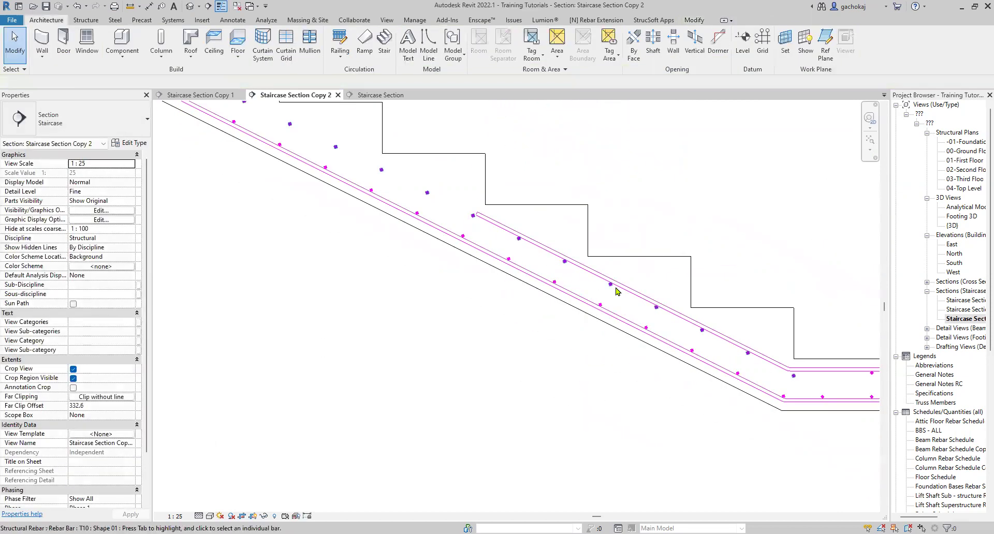
- Shorten the copied distribution set at both ends so it spans only the sloped length of the lower top bar
left_click(598, 312)
scroll(621, 315, "down", 4)
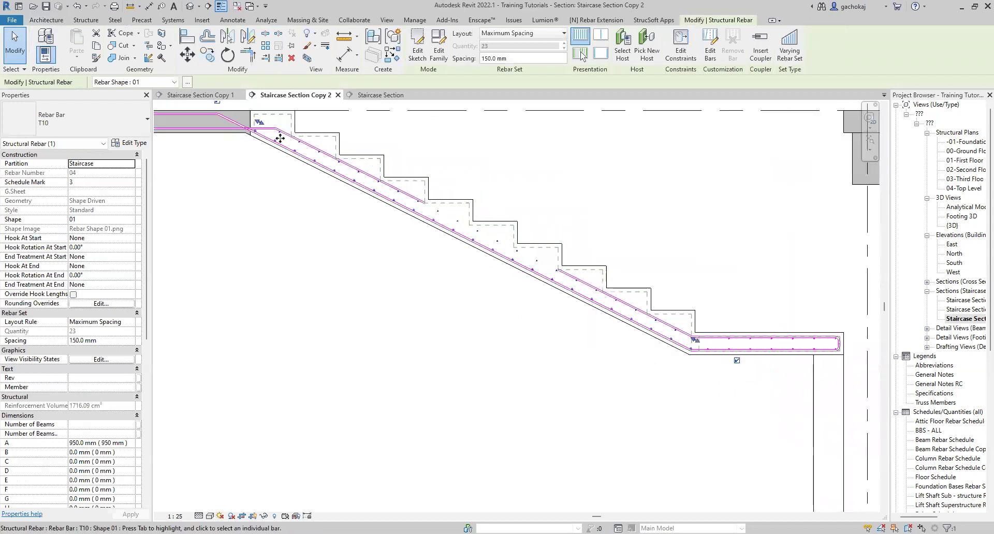
left_click_drag(258, 122, 594, 284)
scroll(595, 292, "up", 5)
scroll(520, 260, "down", 4)
scroll(642, 296, "down", 3)
scroll(753, 365, "up", 5)
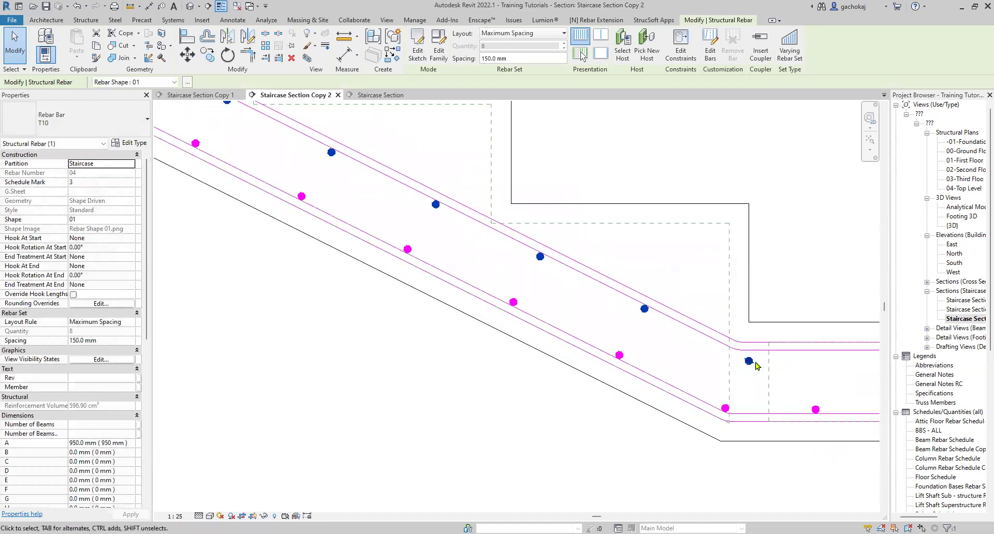
left_click_drag(748, 360, 721, 352)
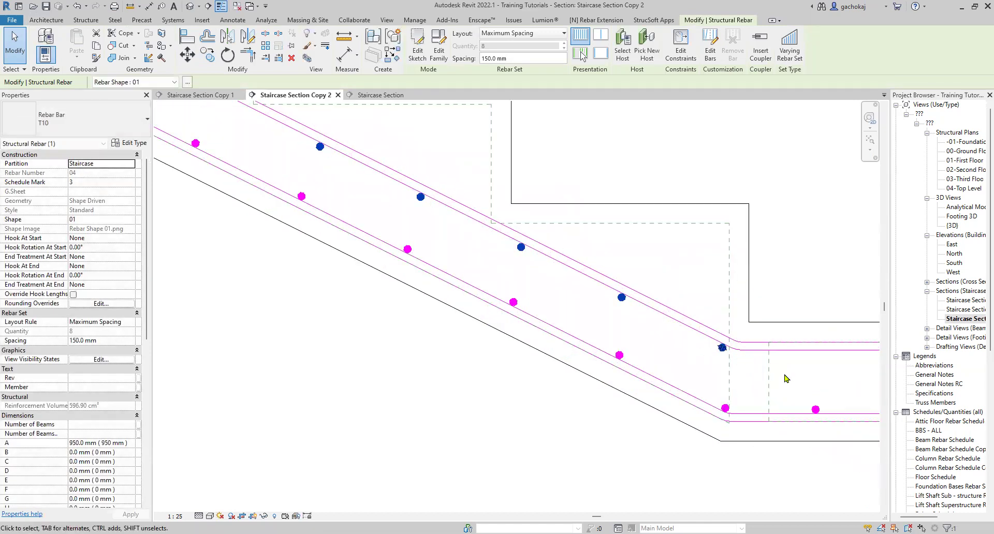
left_click(781, 374)
- Copy the bottom distribution set again, about 66.5 mm perpendicular to the slope, to the underside of the top bar at the flight's head
scroll(781, 373, "down", 5)
scroll(491, 242, "up", 5)
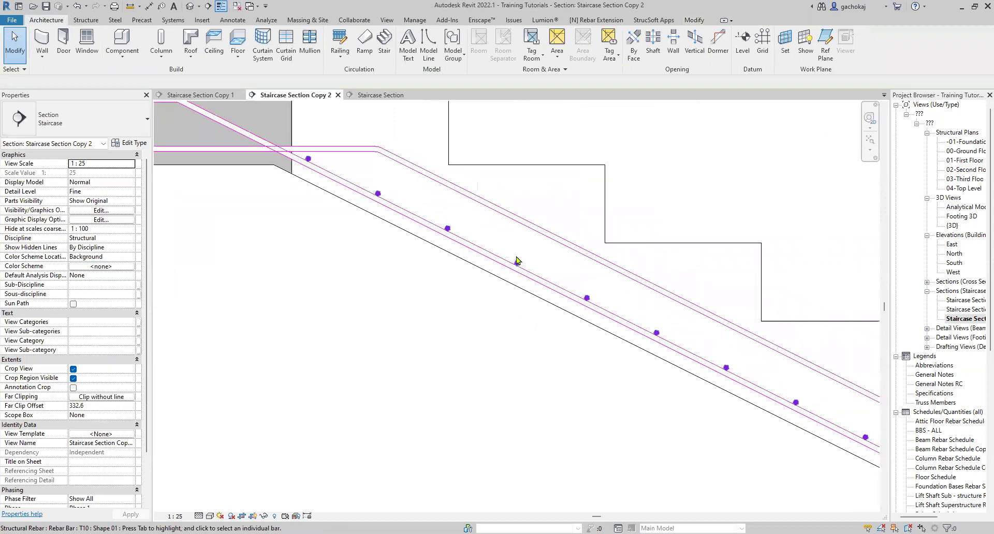
left_click(552, 254)
left_click(207, 54)
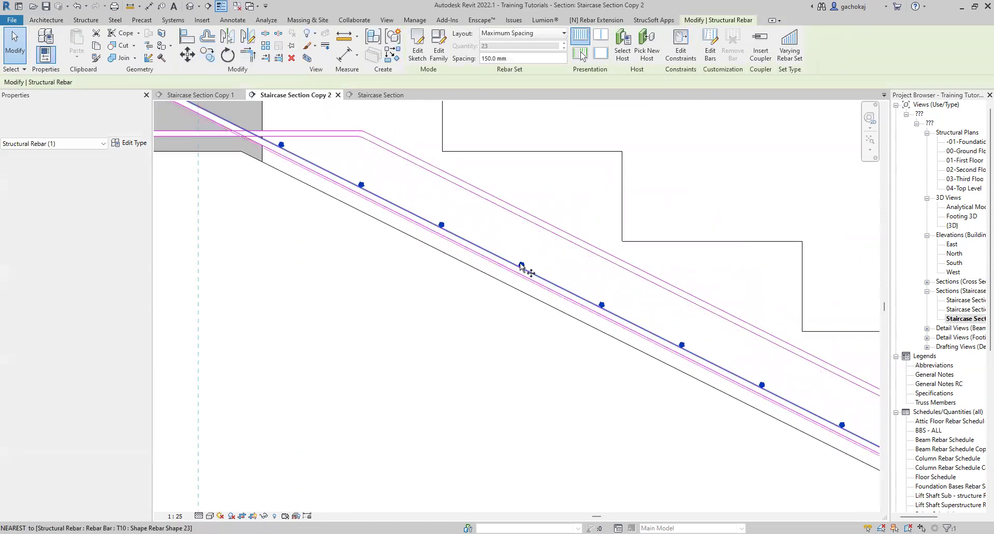
scroll(528, 271, "up", 5)
left_click(529, 274)
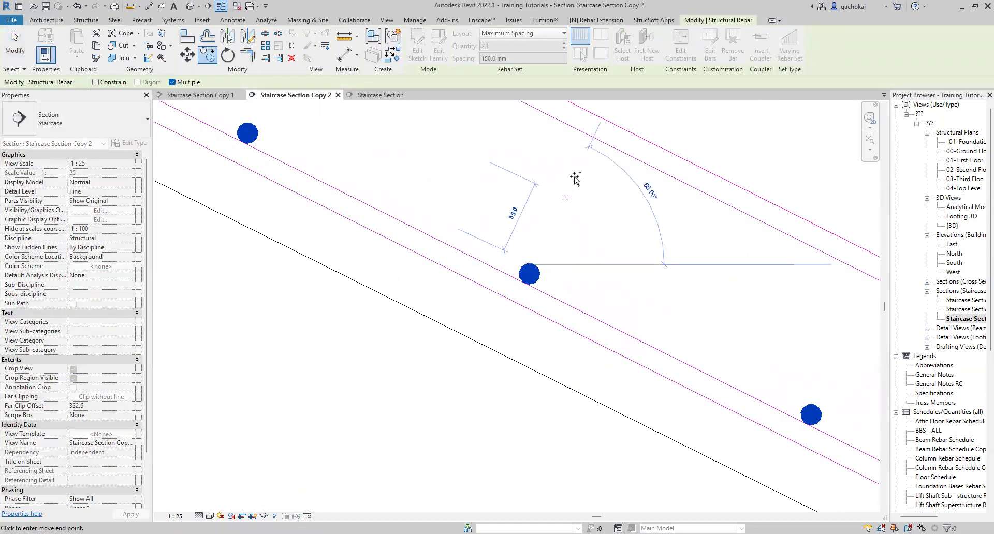
left_click(592, 139)
scroll(566, 271, "down", 6)
key("Escape")
key("Escape")
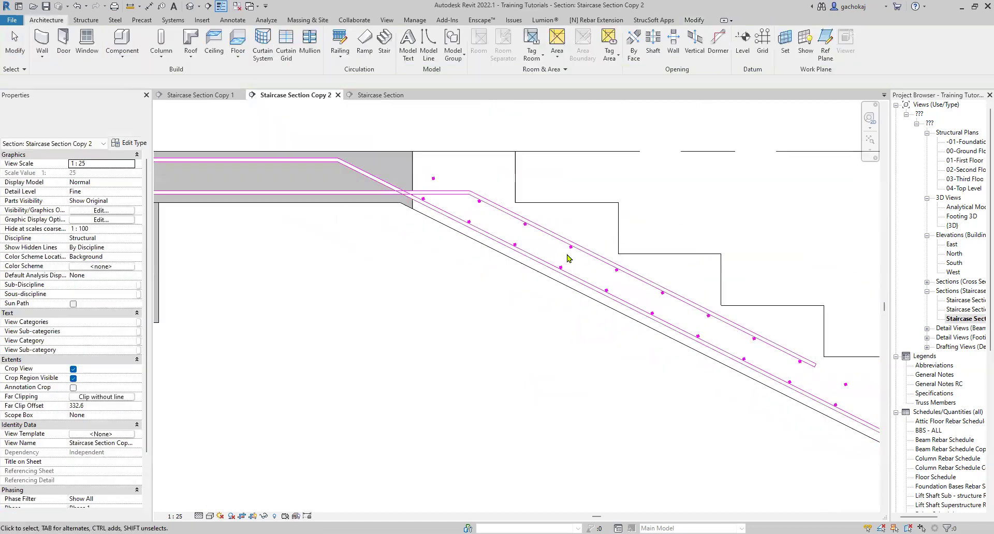
- Pull the upper end of the second copied distribution set in to the bend of the top bar at the flight's head
left_click(520, 214)
scroll(520, 228, "up", 3)
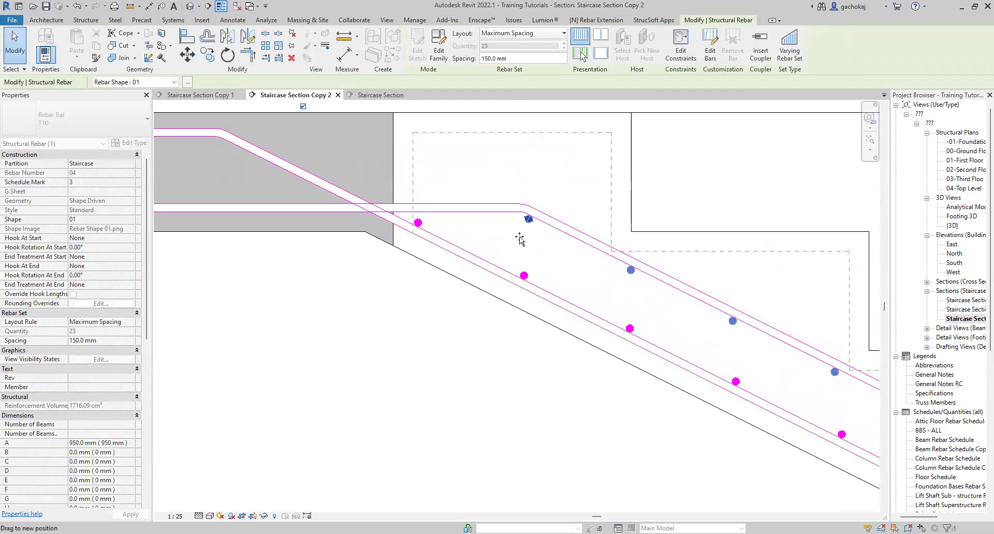
scroll(487, 234, "down", 6)
scroll(648, 315, "up", 1)
scroll(694, 335, "down", 2)
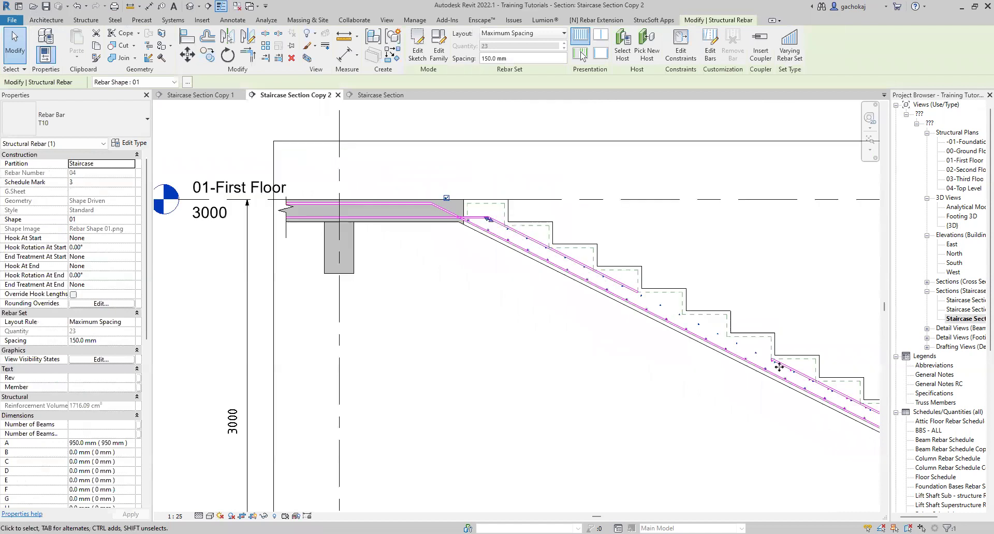
- Shorten the second copied distribution set at its lower end to finish at the end of the flight head's top bar
scroll(764, 371, "up", 2)
scroll(763, 368, "up", 1)
scroll(691, 319, "down", 3)
scroll(827, 387, "up", 1)
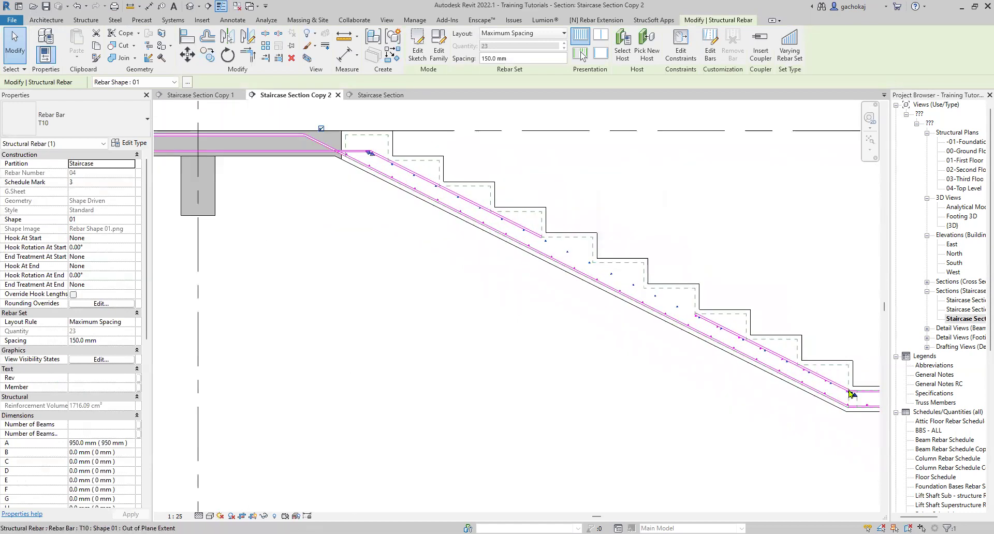
left_click_drag(852, 394, 548, 237)
scroll(529, 231, "up", 3)
left_click(510, 242)
scroll(507, 242, "down", 3)
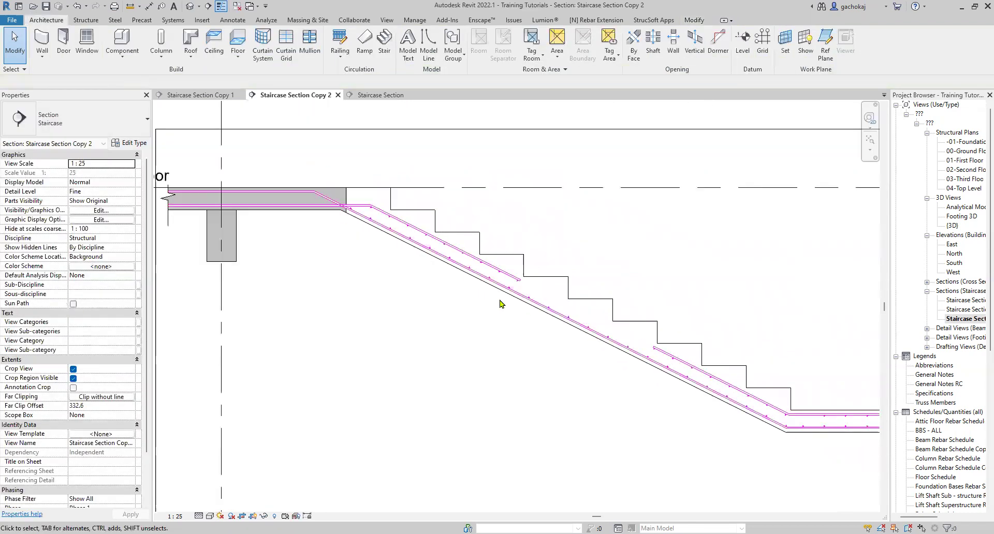
scroll(524, 186, "down", 2)
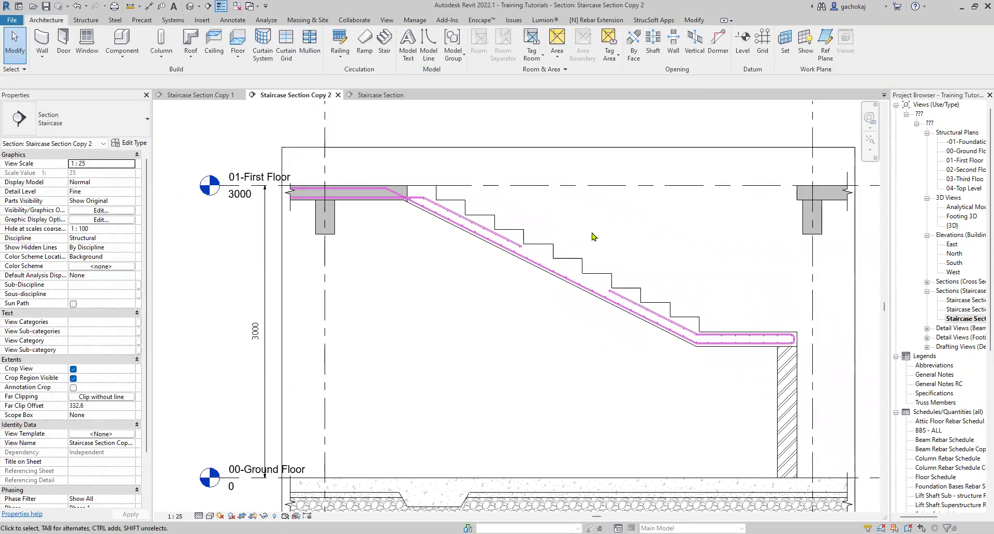
scroll(328, 202, "up", 3)
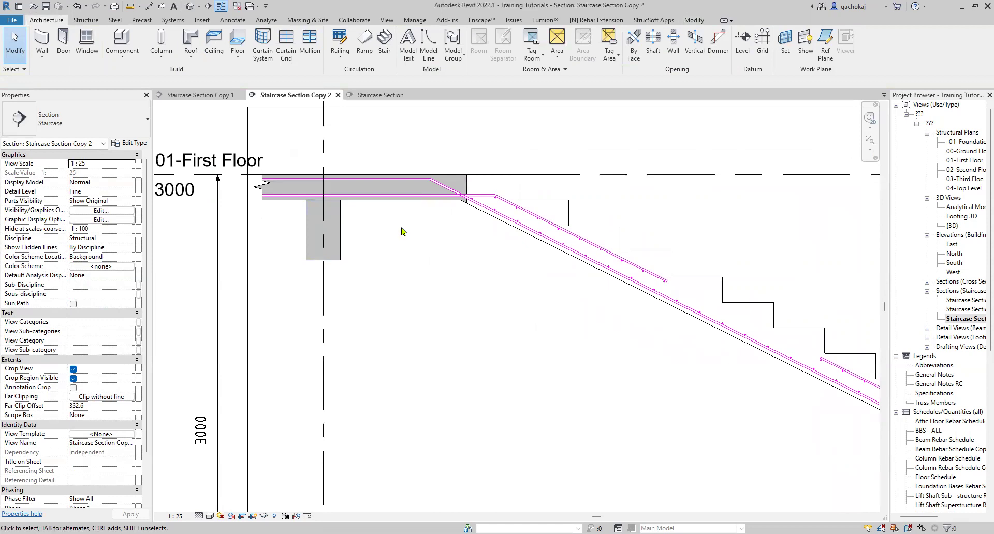
- Open the Staircase Section view and examine the complete reinforcement across both flights, the landing, the first-floor slab junction and the stair base
scroll(403, 231, "down", 3)
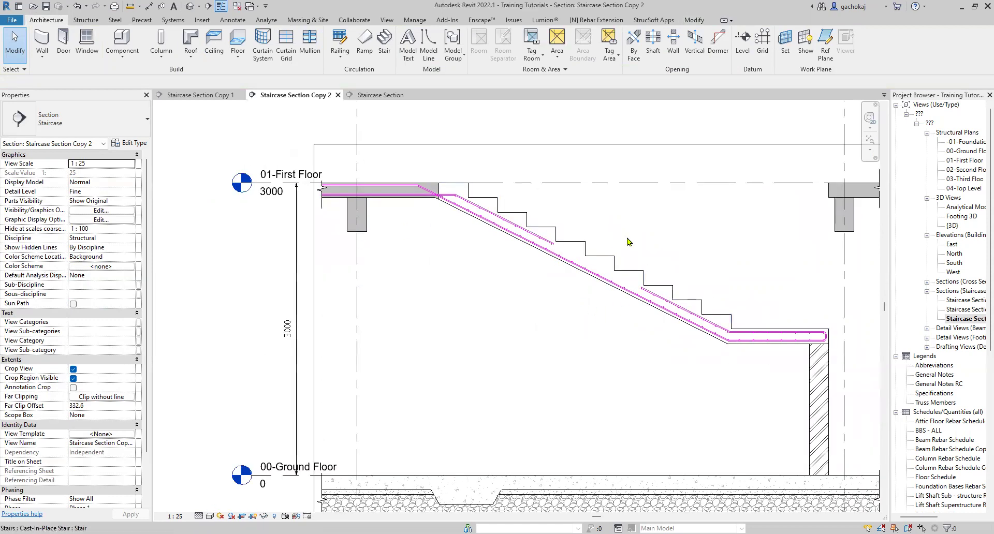
scroll(717, 331, "up", 3)
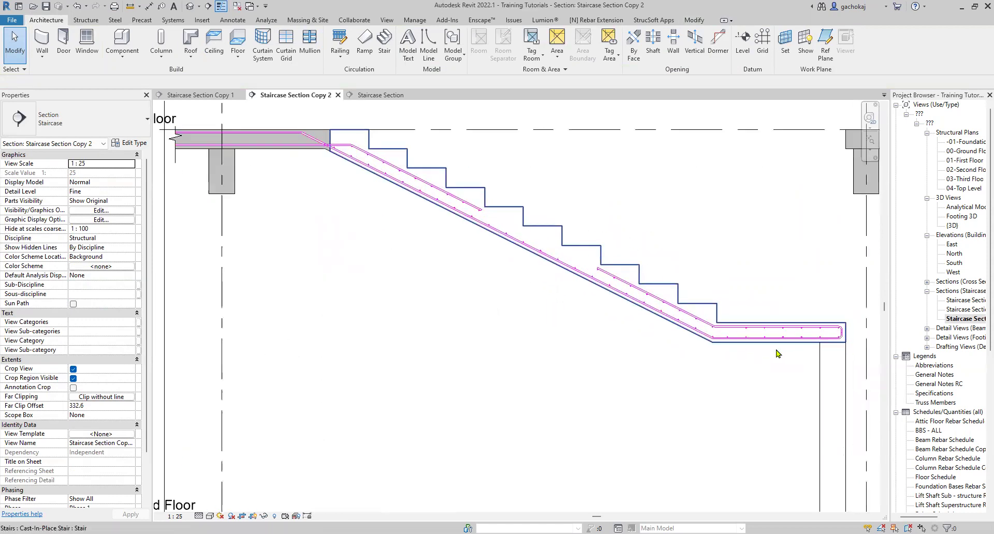
scroll(707, 301, "down", 5)
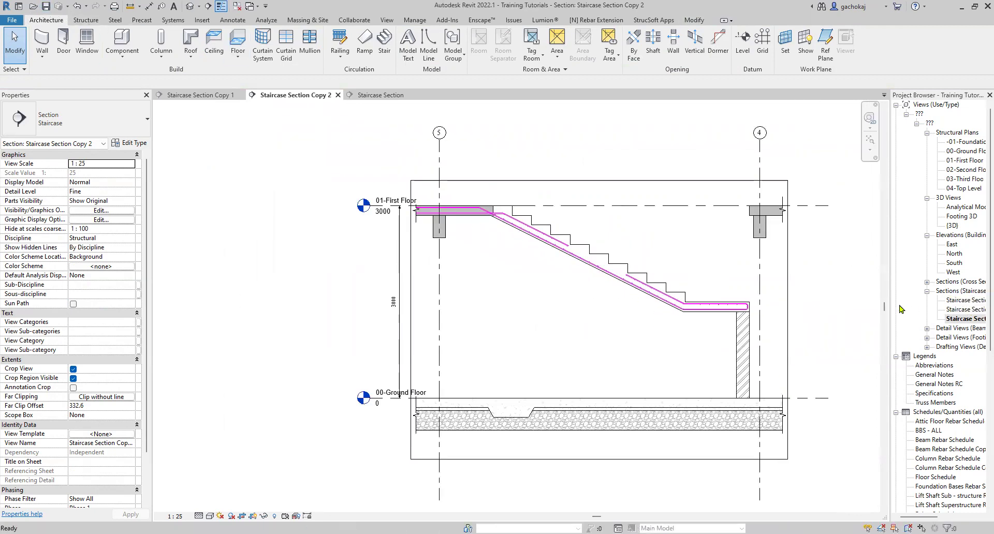
left_click_drag(889, 304, 836, 304)
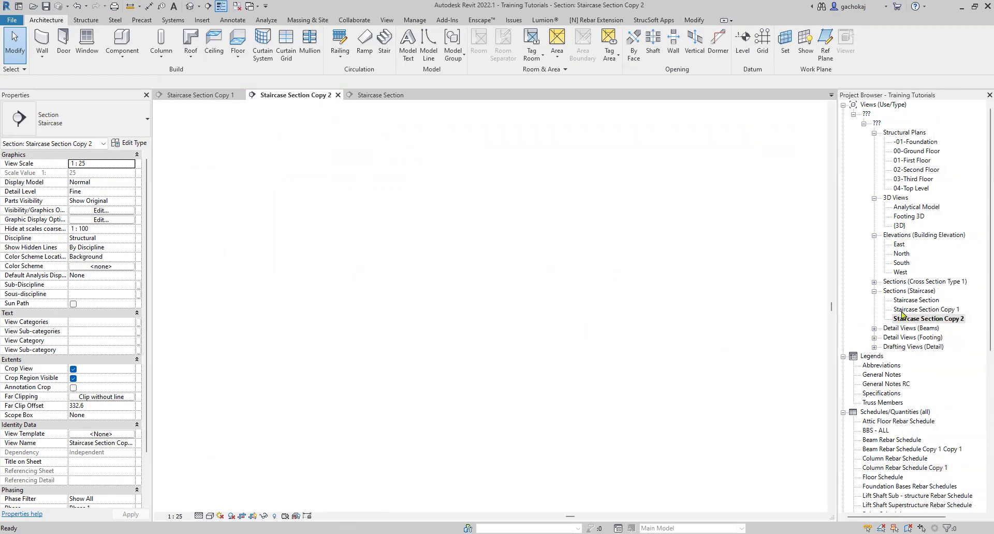
double_click(914, 300)
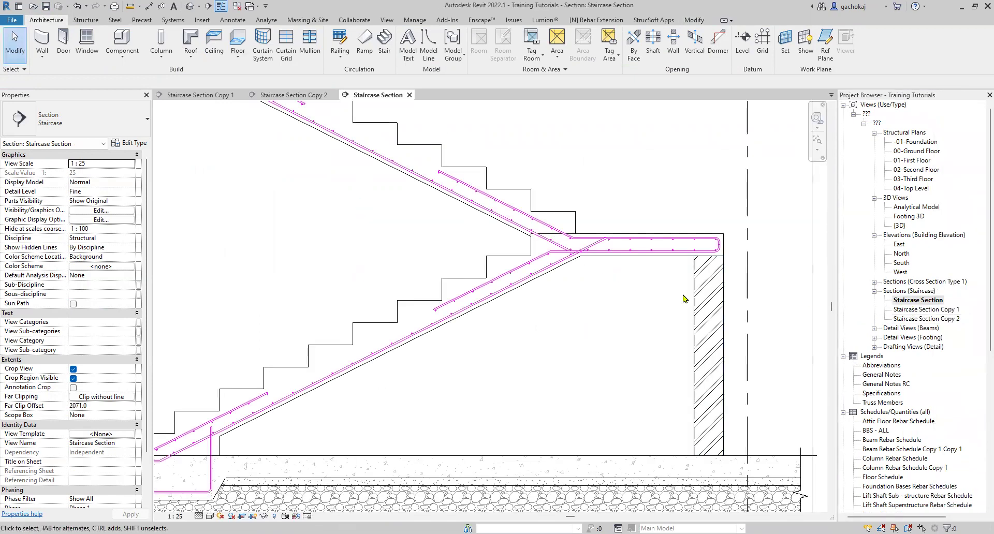
scroll(683, 298, "down", 2)
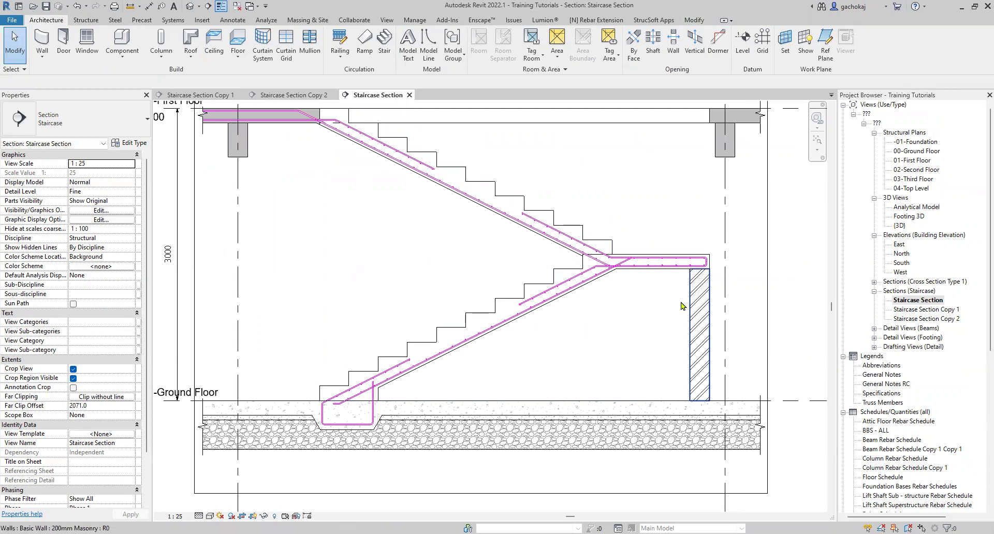
scroll(668, 300, "down", 1)
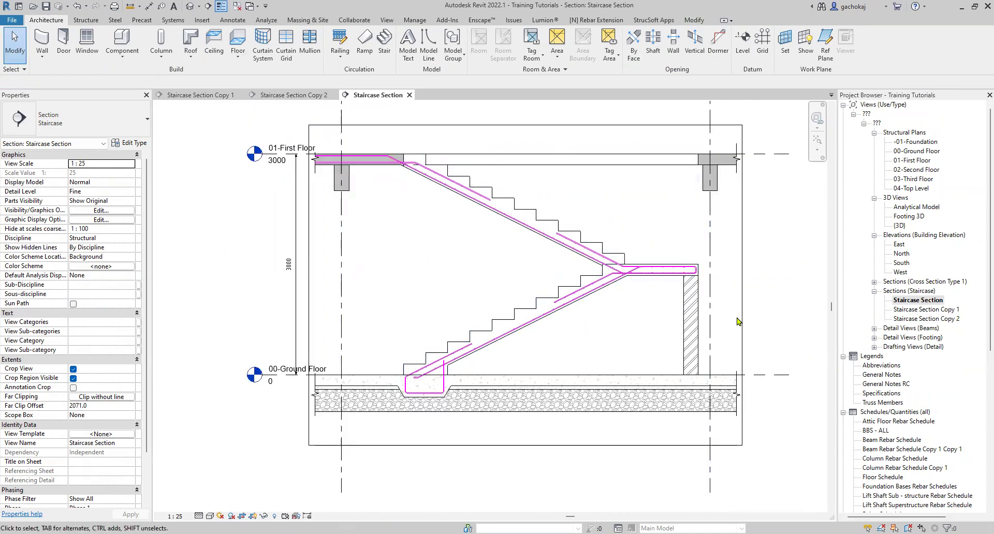
scroll(500, 342, "up", 2)
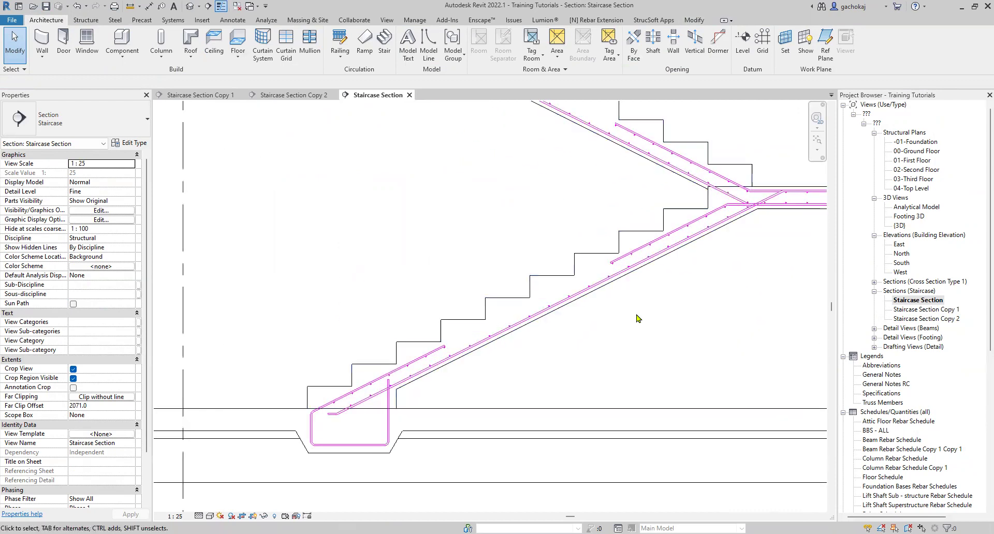
scroll(587, 282, "down", 2)
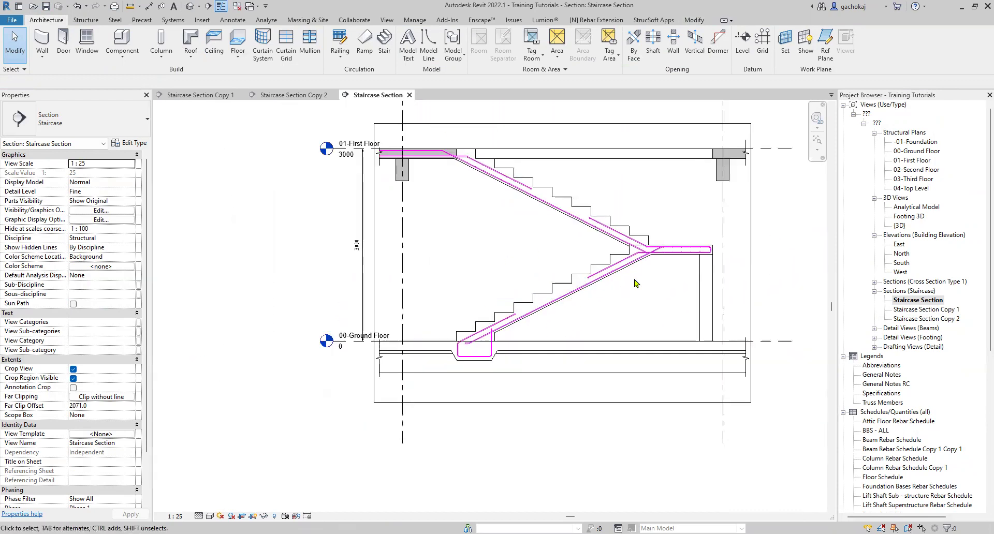
scroll(621, 352, "down", 1)
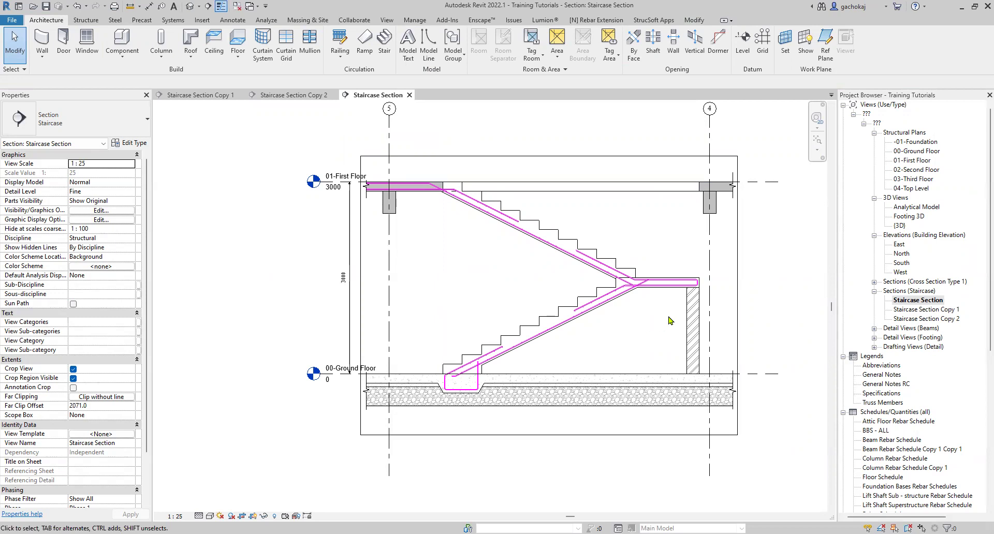
scroll(668, 320, "up", 1)
scroll(642, 310, "down", 2)
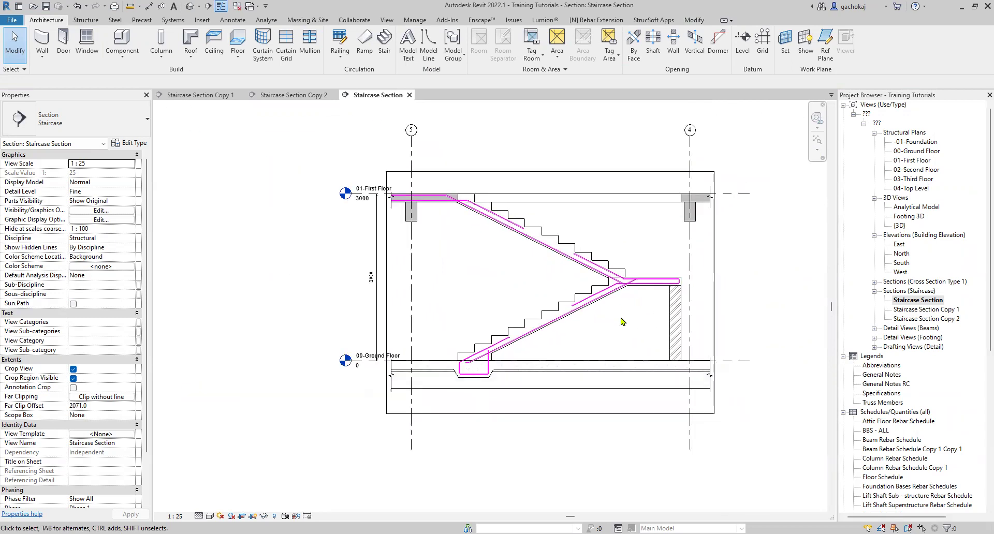